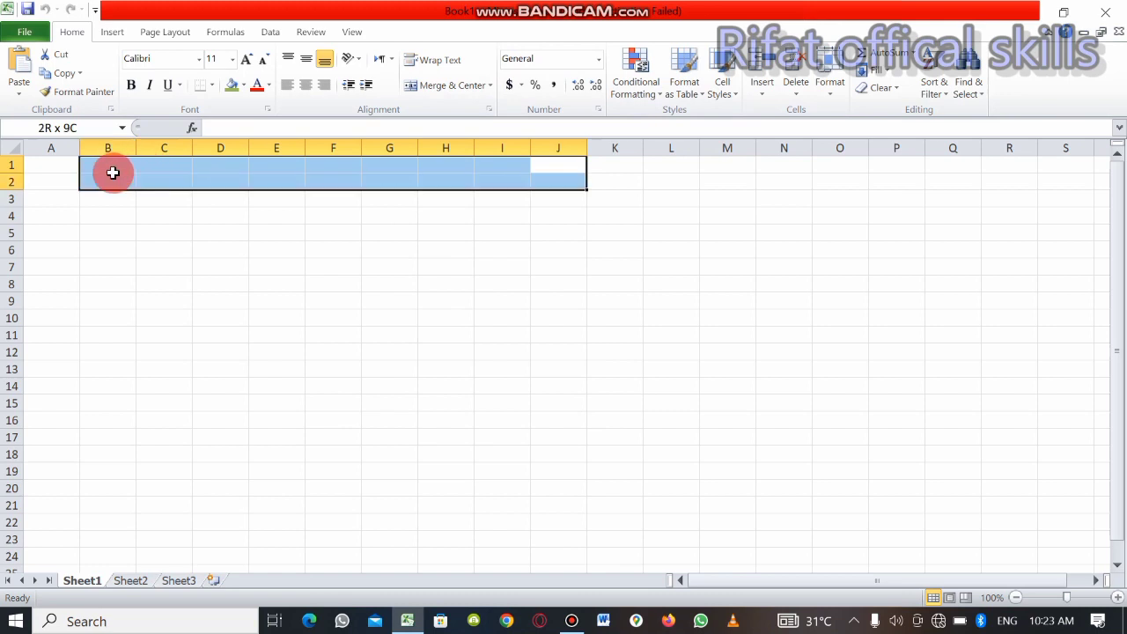
Merge and center cells B1 to J1, and format the merged cell with font size 16 and a light red fill
click(422, 84)
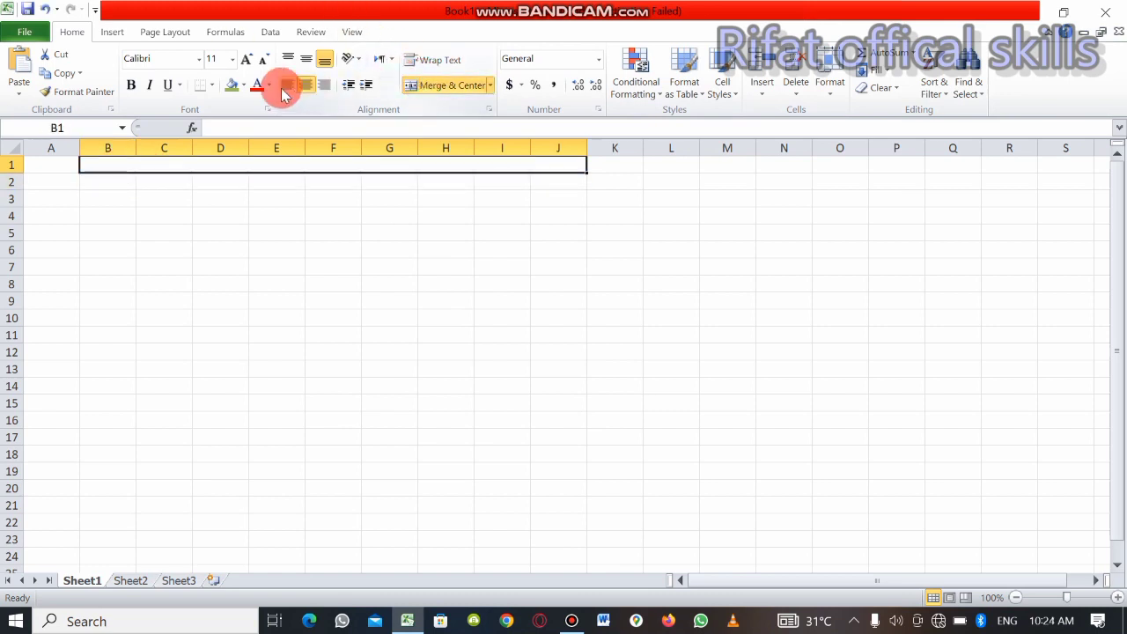
click(245, 61)
click(245, 62)
click(244, 61)
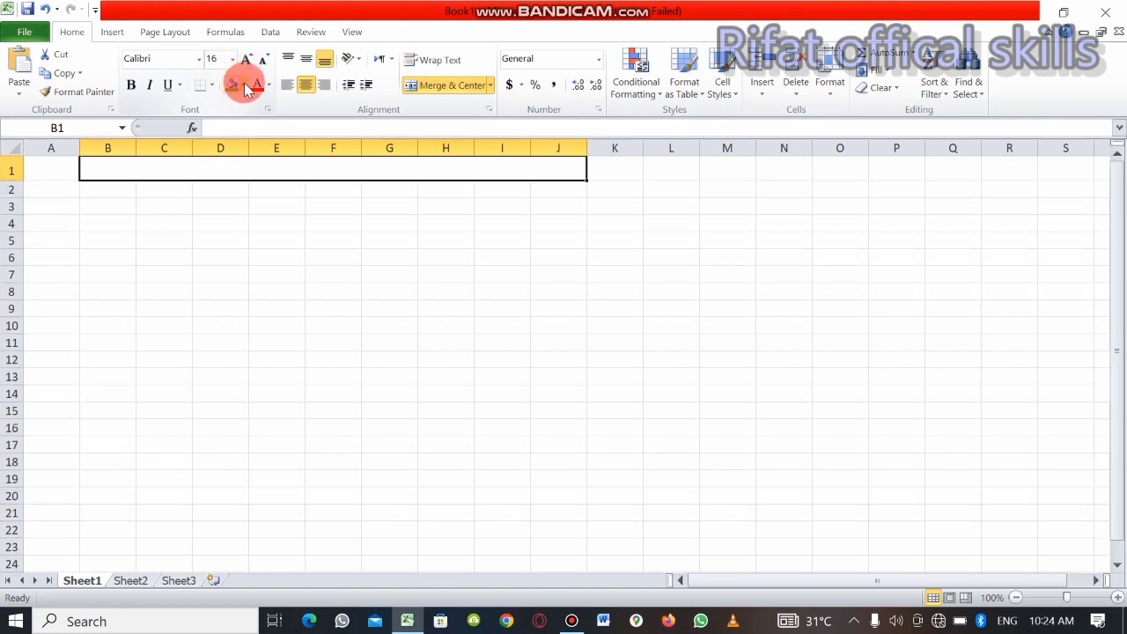
click(245, 85)
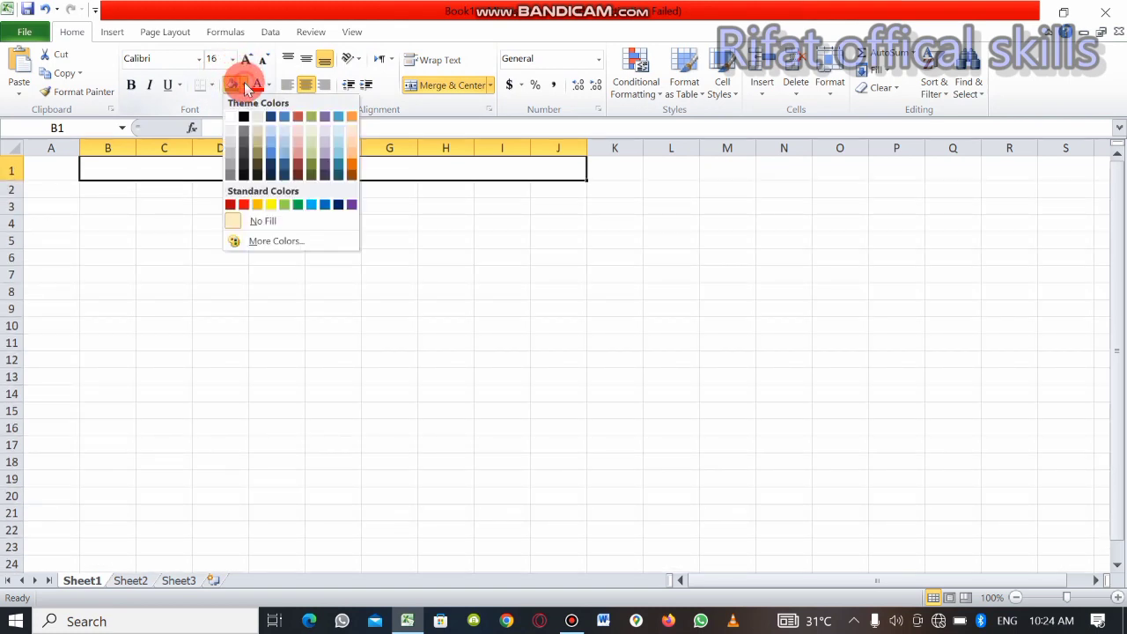
click(295, 136)
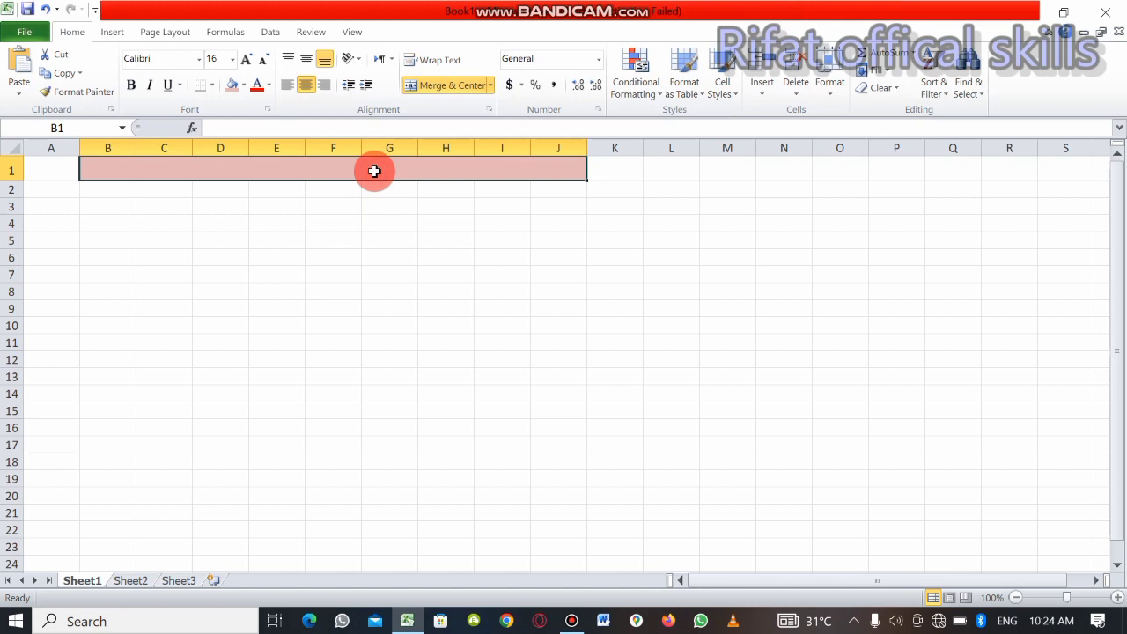
Enter the title "Army Public School & College D I khan" in the merged cell
double_click(374, 171)
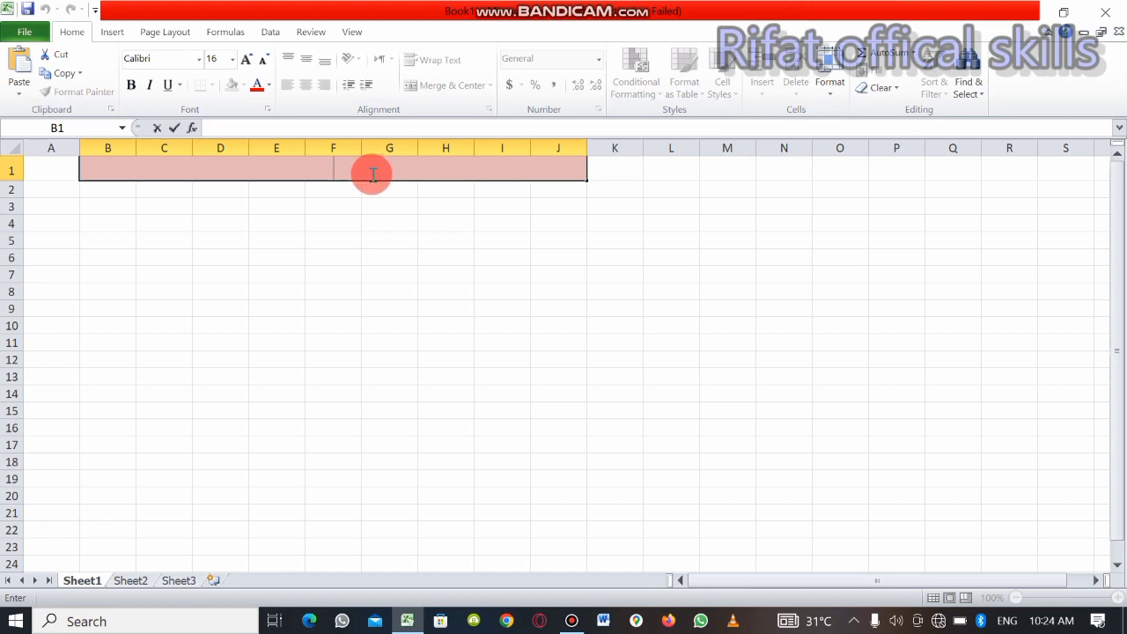
text(/)
key(BackSpace)
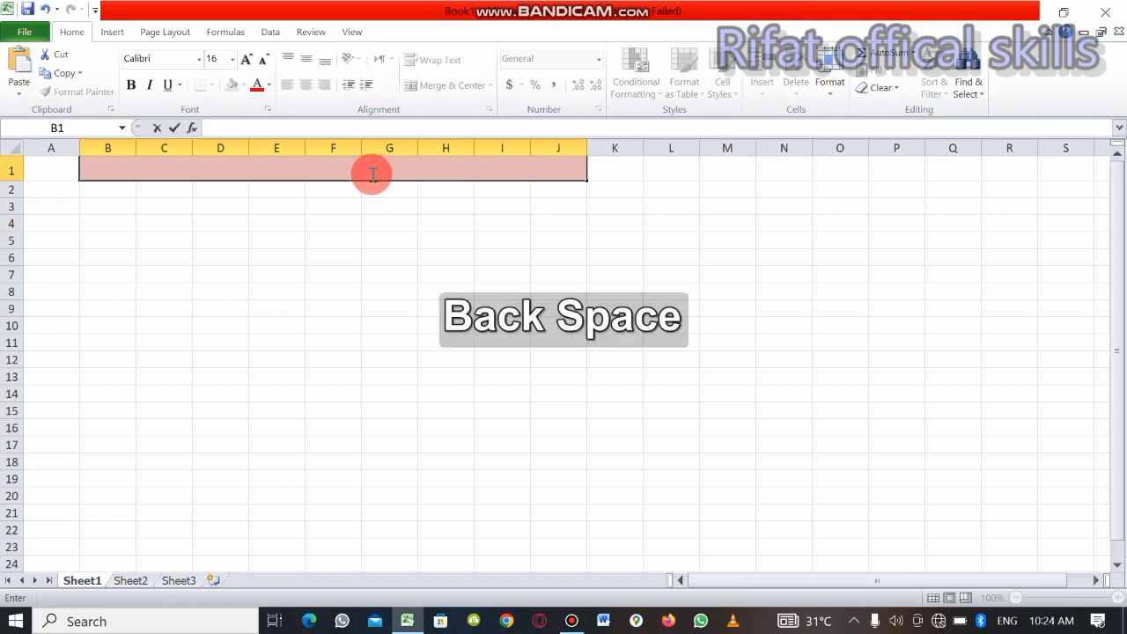
text(Army P)
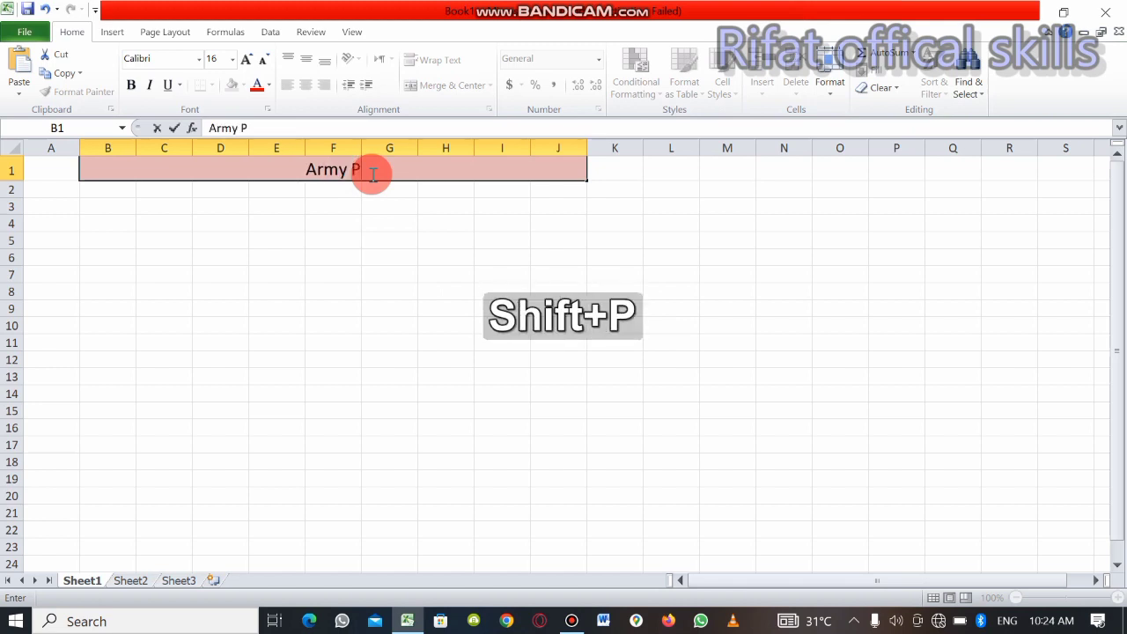
text(ubl)
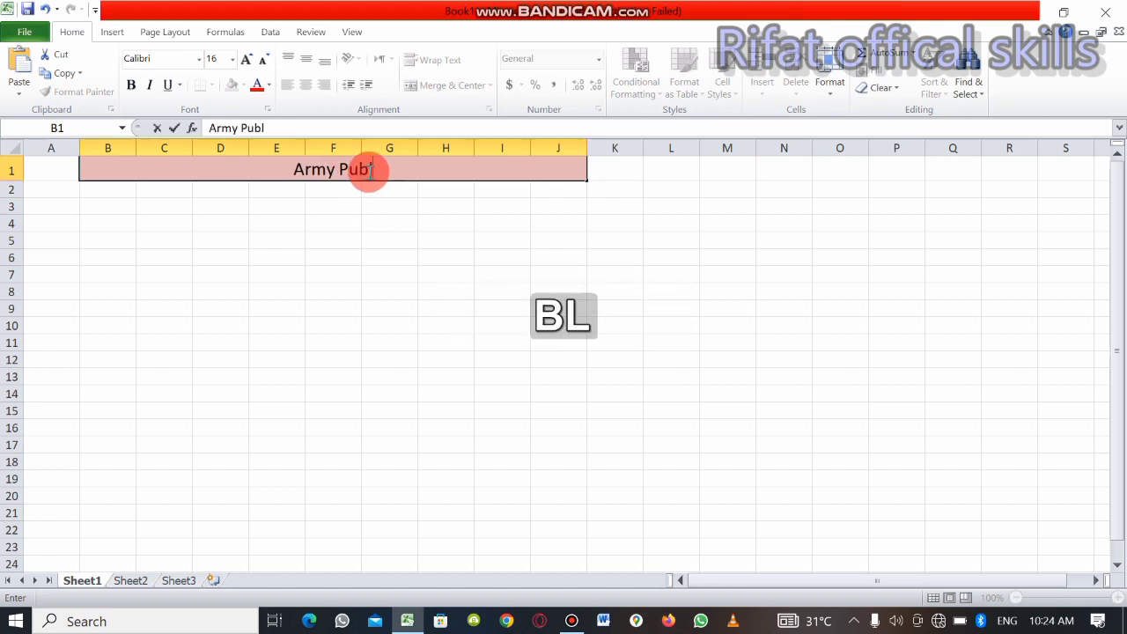
text(ic )
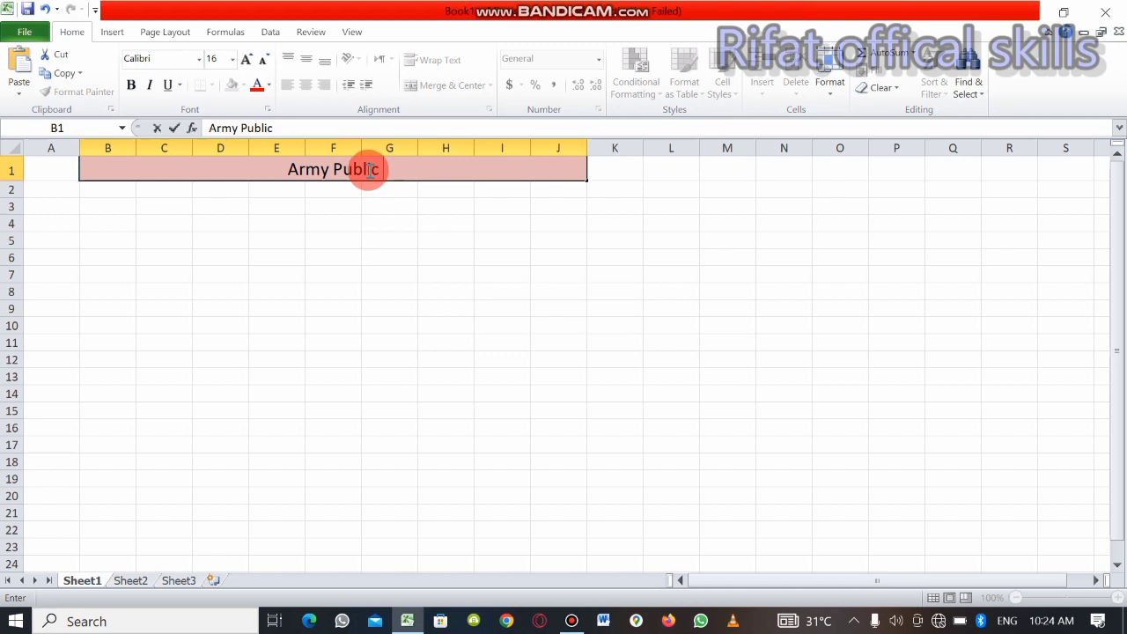
text(School )
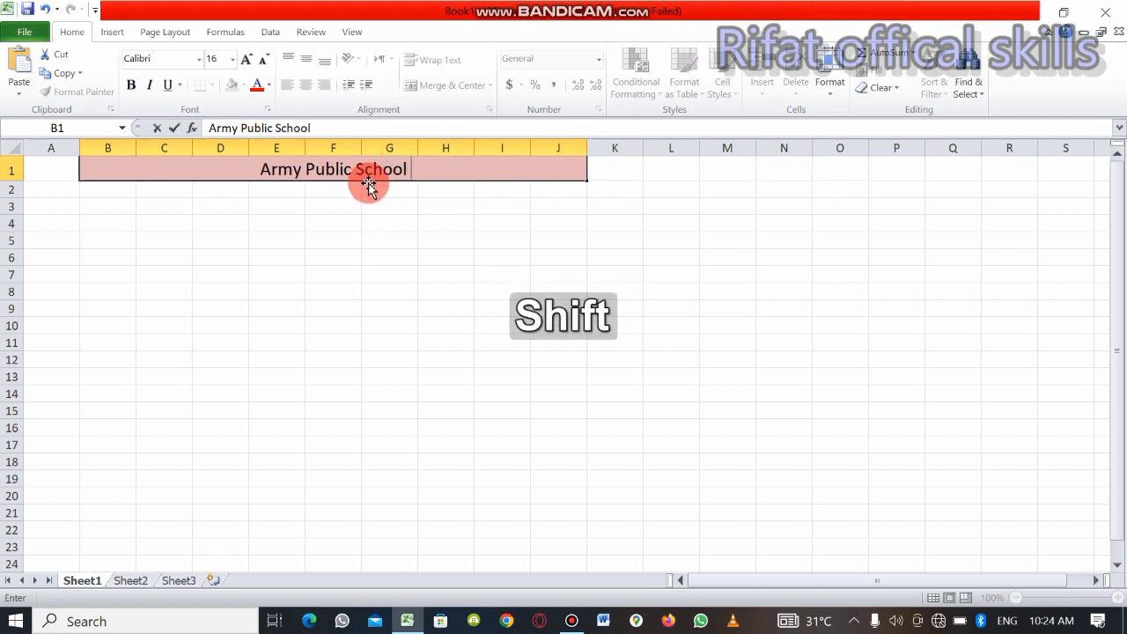
text(& Ci)
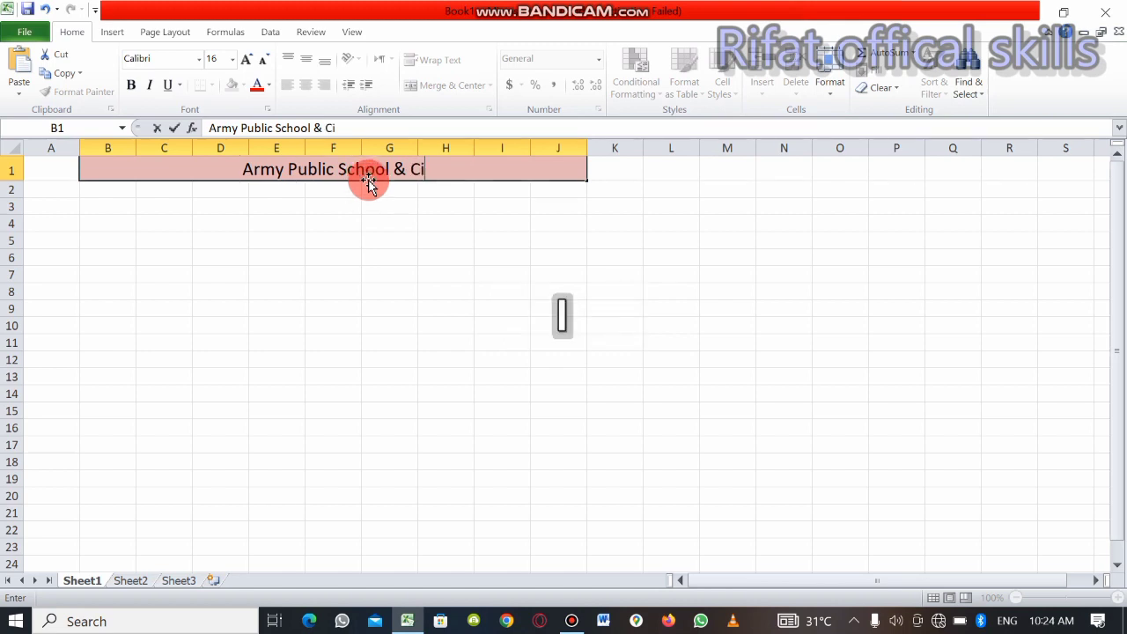
key(BackSpace)
text(ol)
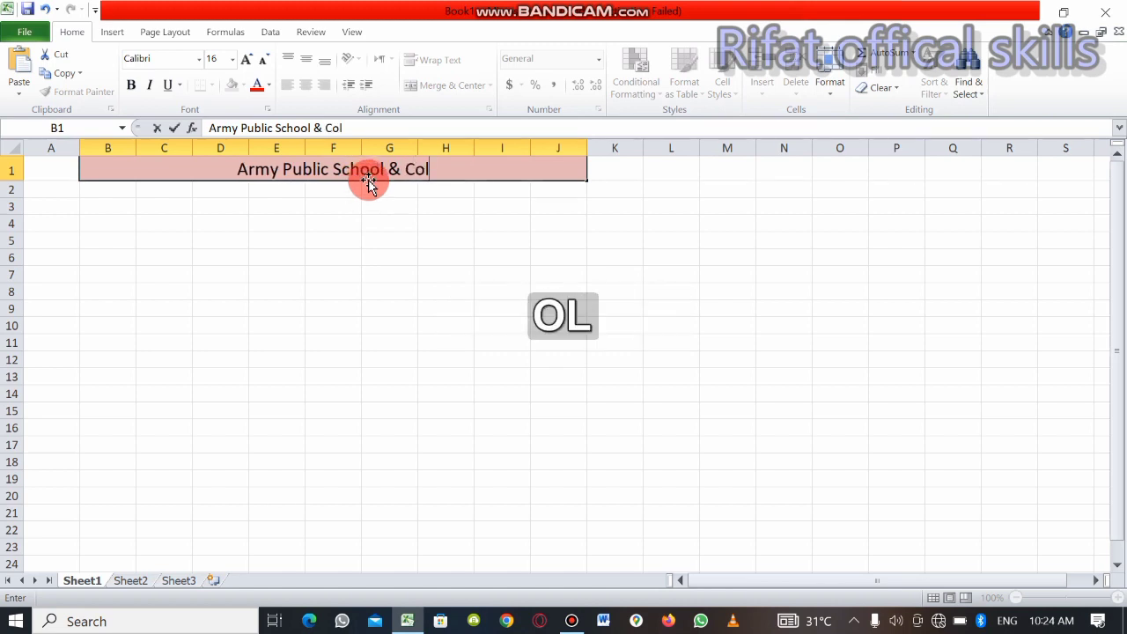
text(lege)
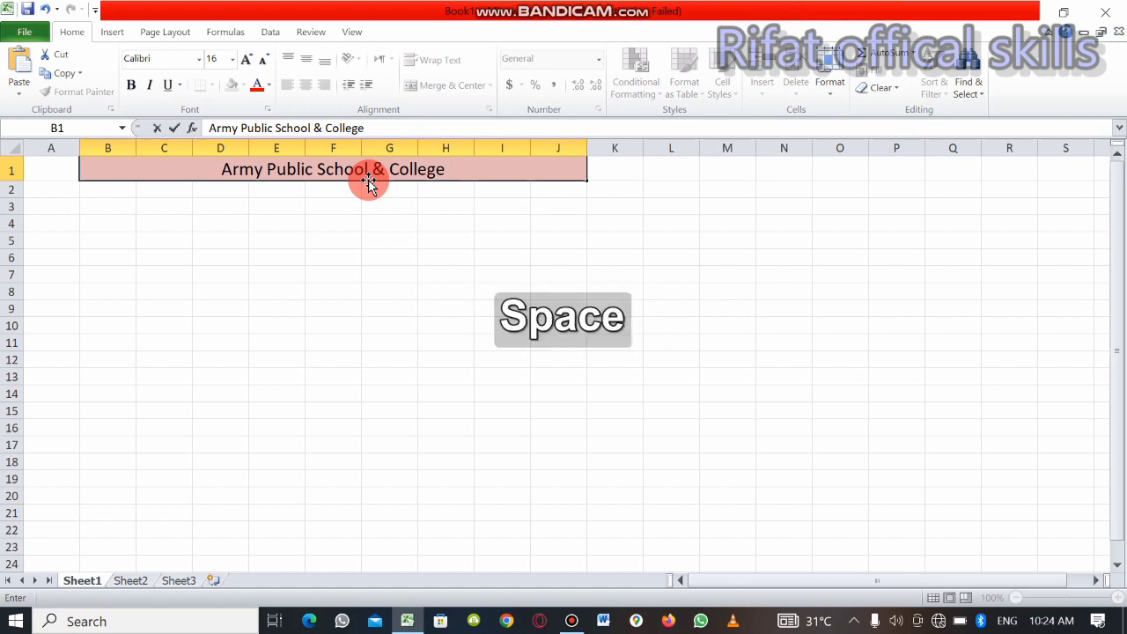
text( D i)
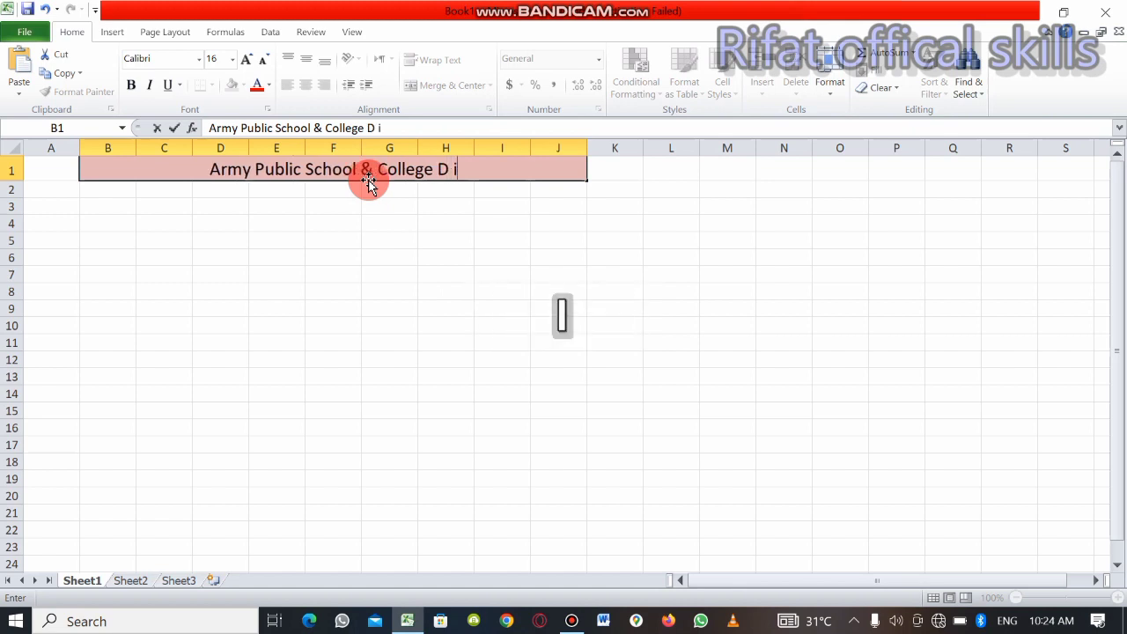
text( khab)
key(BackSpace)
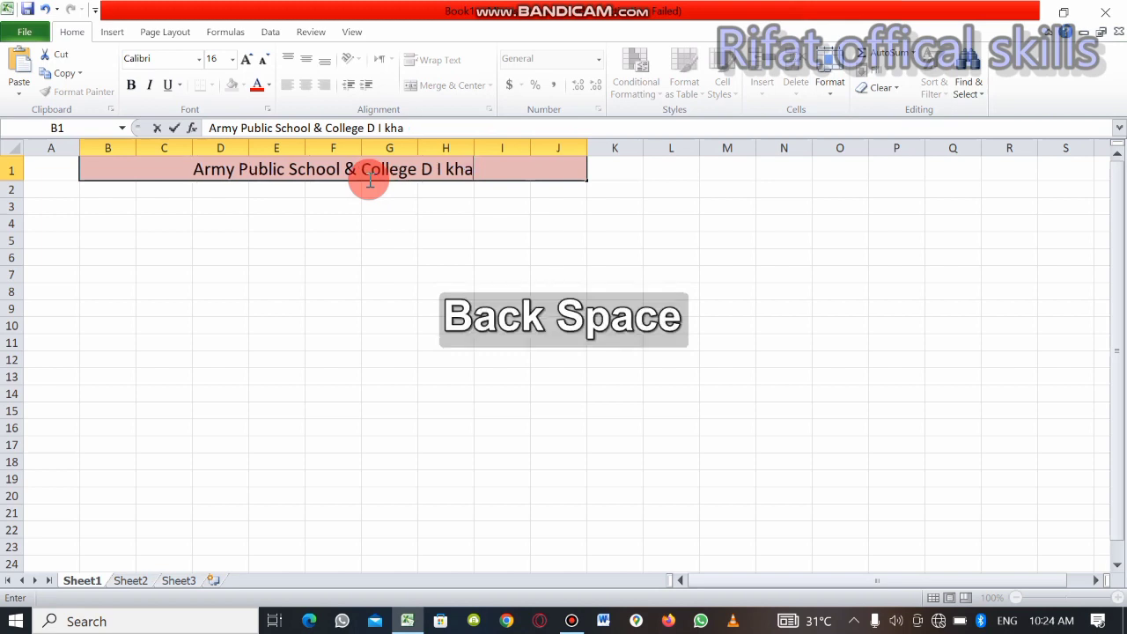
text(n)
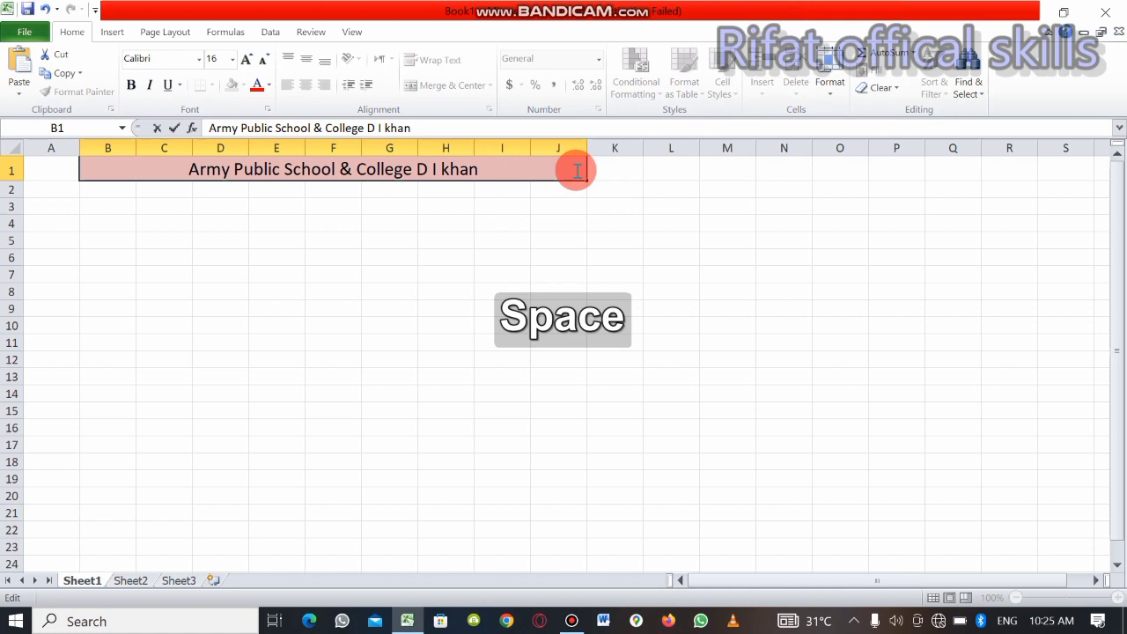
Add "New Record ,2023" after a wide gap at the end of the school title and commit the entry
text(New )
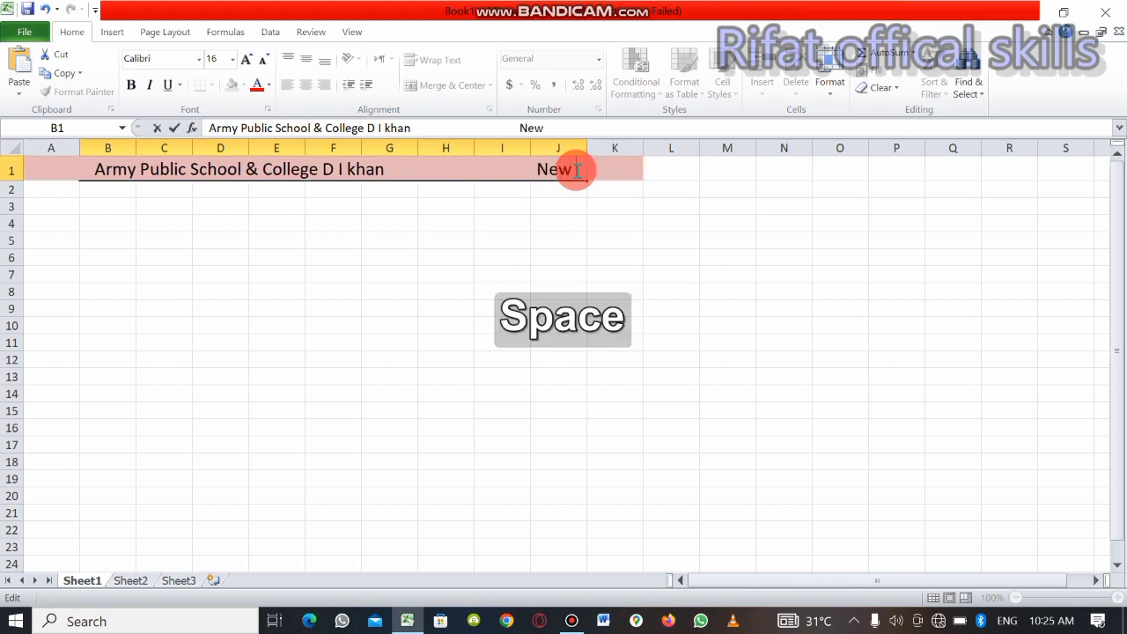
text(T)
key(BackSpace)
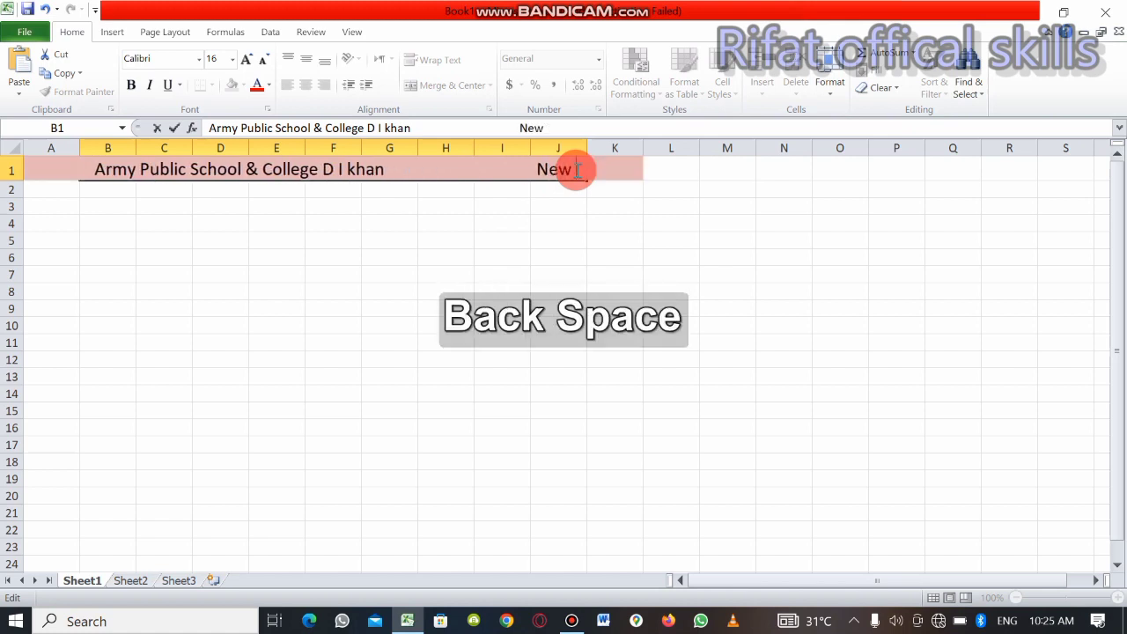
text(Record )
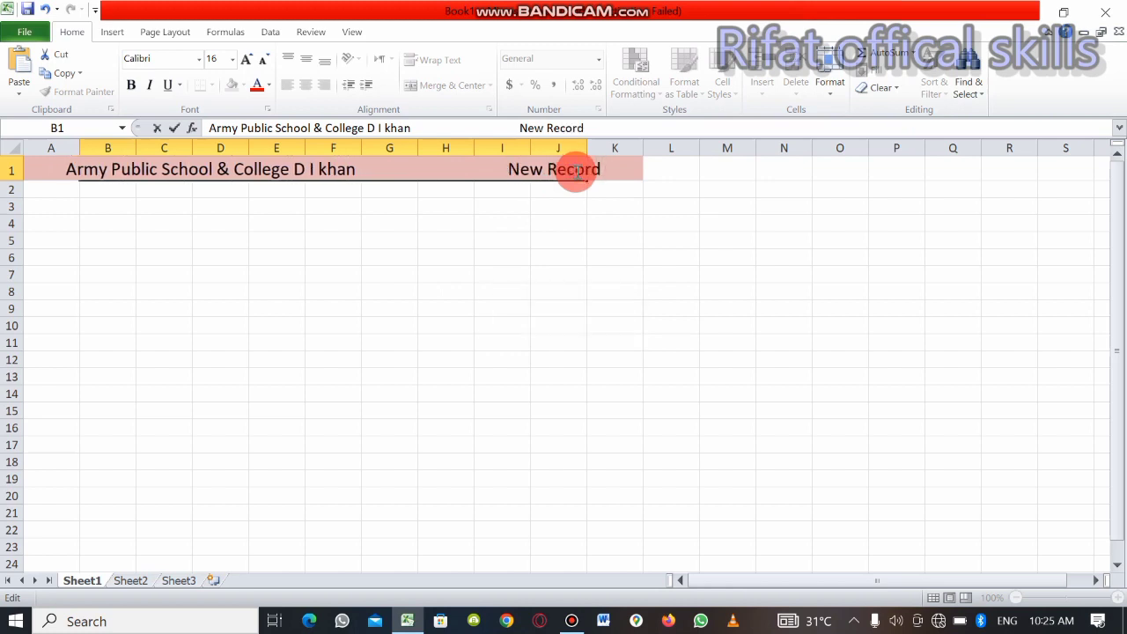
text(,2023)
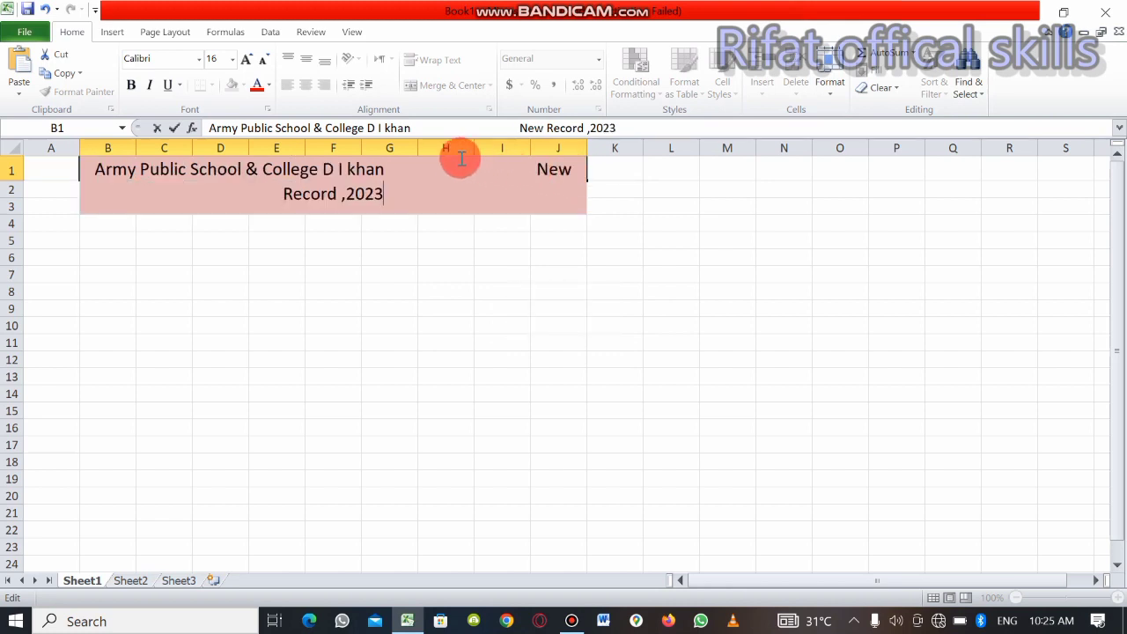
drag(408, 287, 406, 180)
click(406, 179)
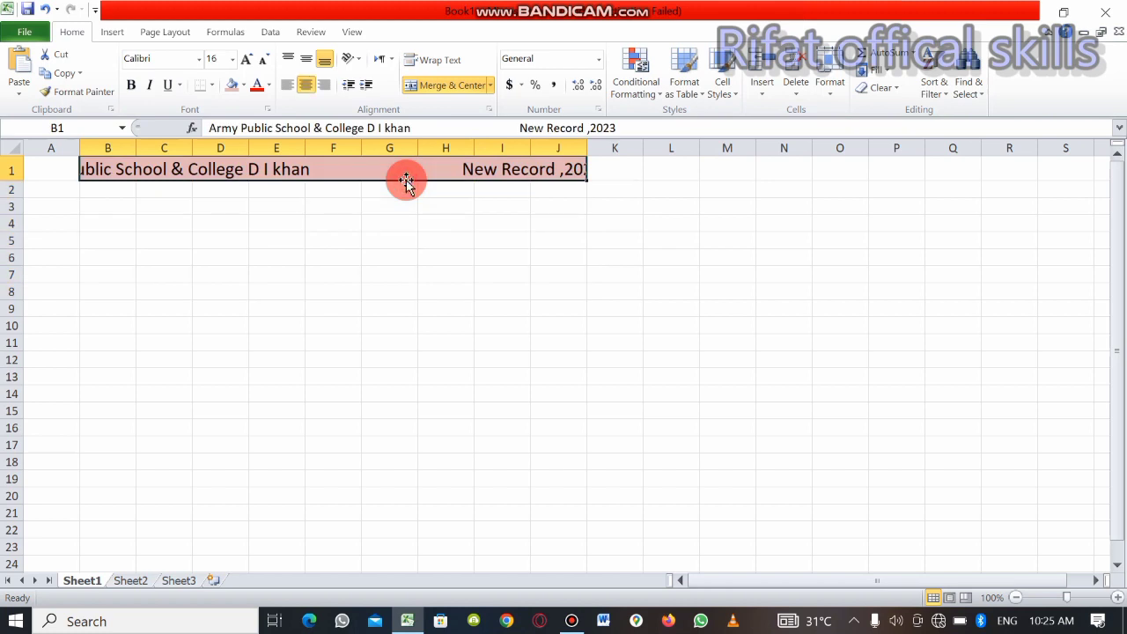
click(407, 252)
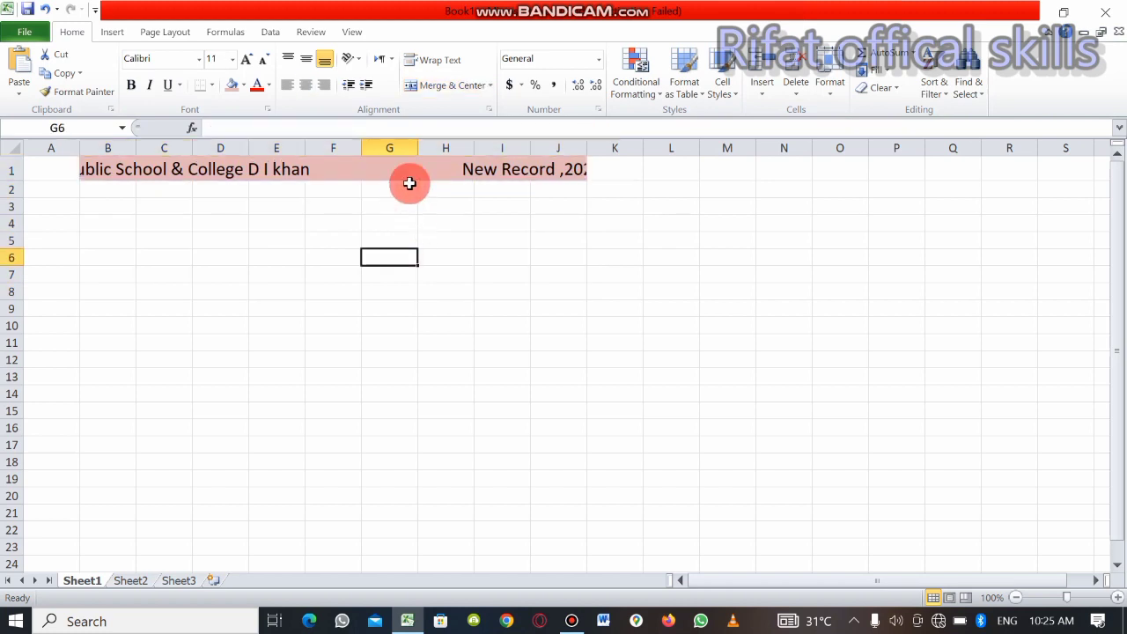
Wrap the text in the title cell and make the school name bold at font size 26
click(410, 169)
click(431, 62)
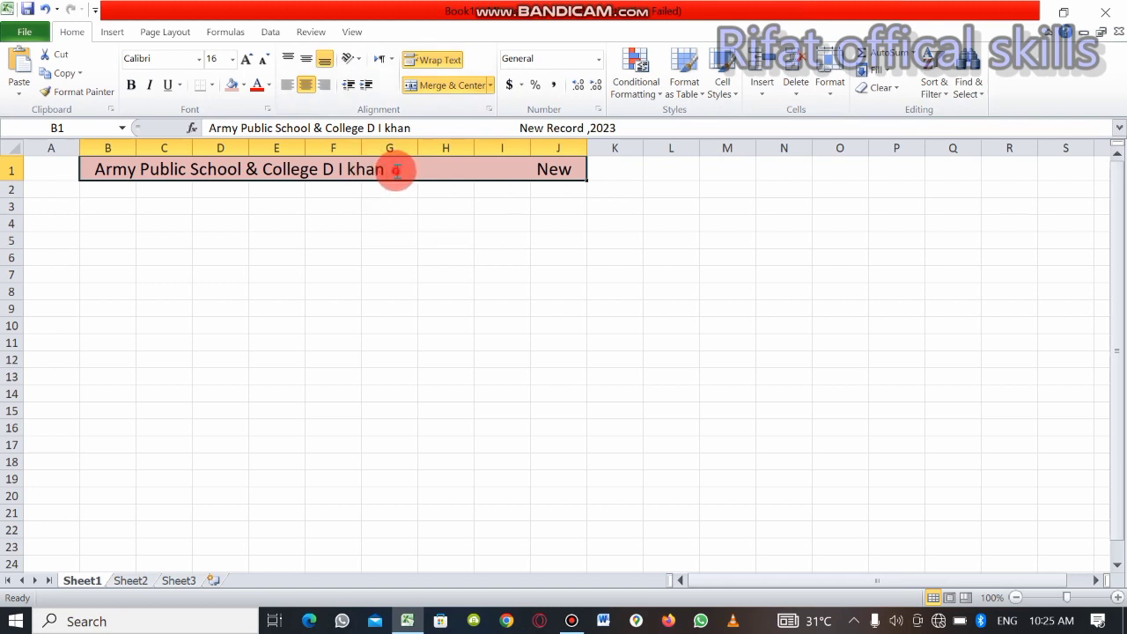
double_click(396, 172)
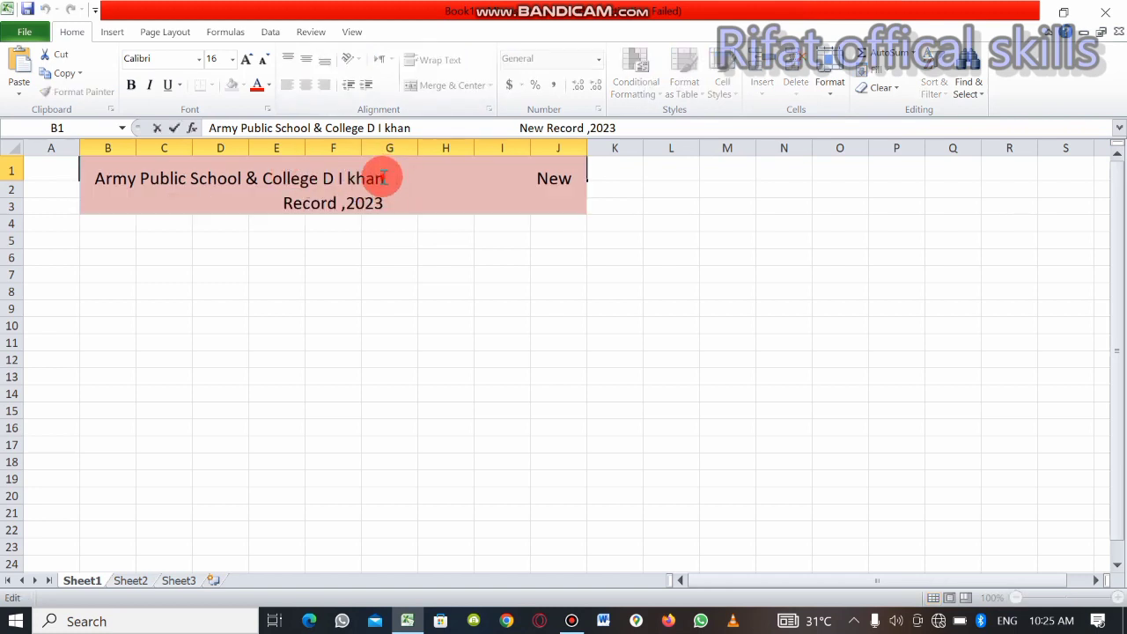
drag(384, 178, 83, 167)
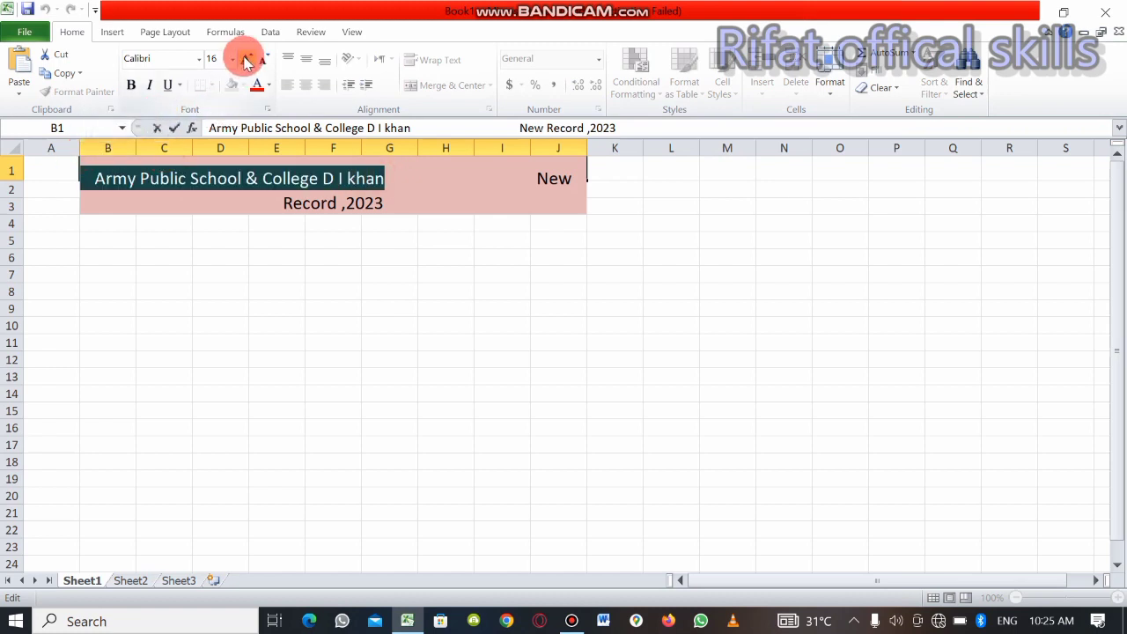
click(248, 59)
click(247, 60)
click(248, 60)
click(247, 60)
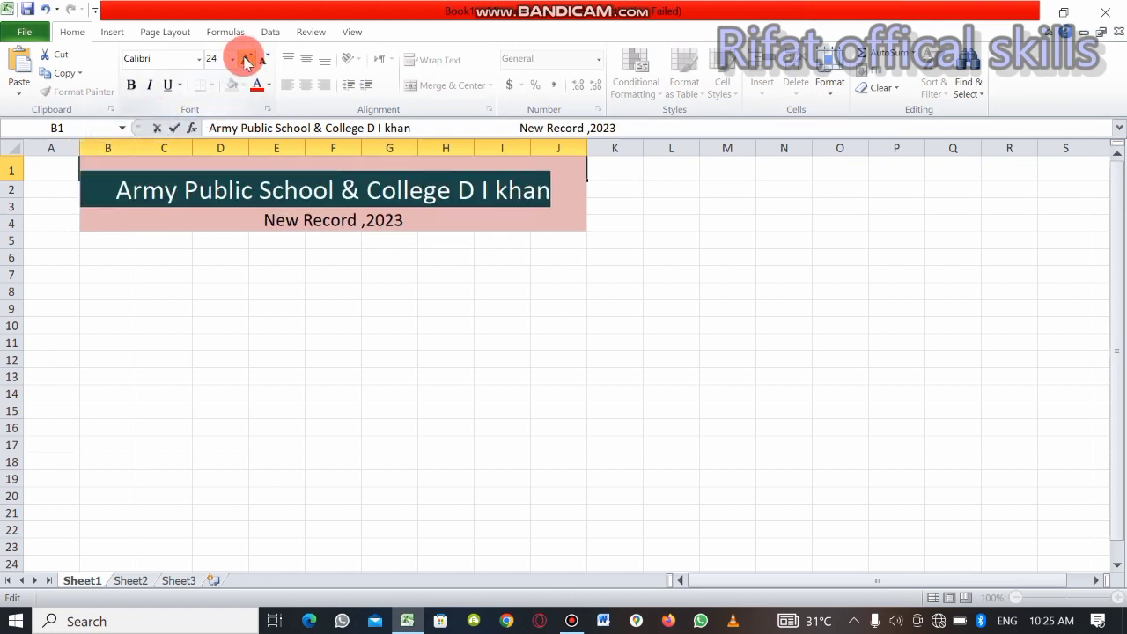
click(247, 60)
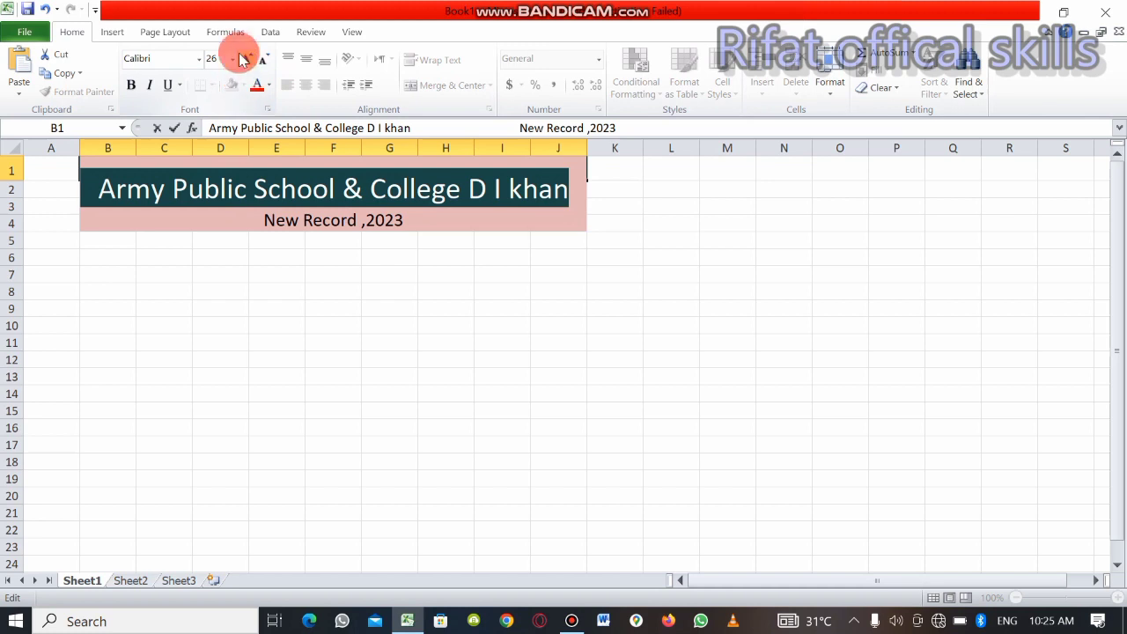
click(131, 84)
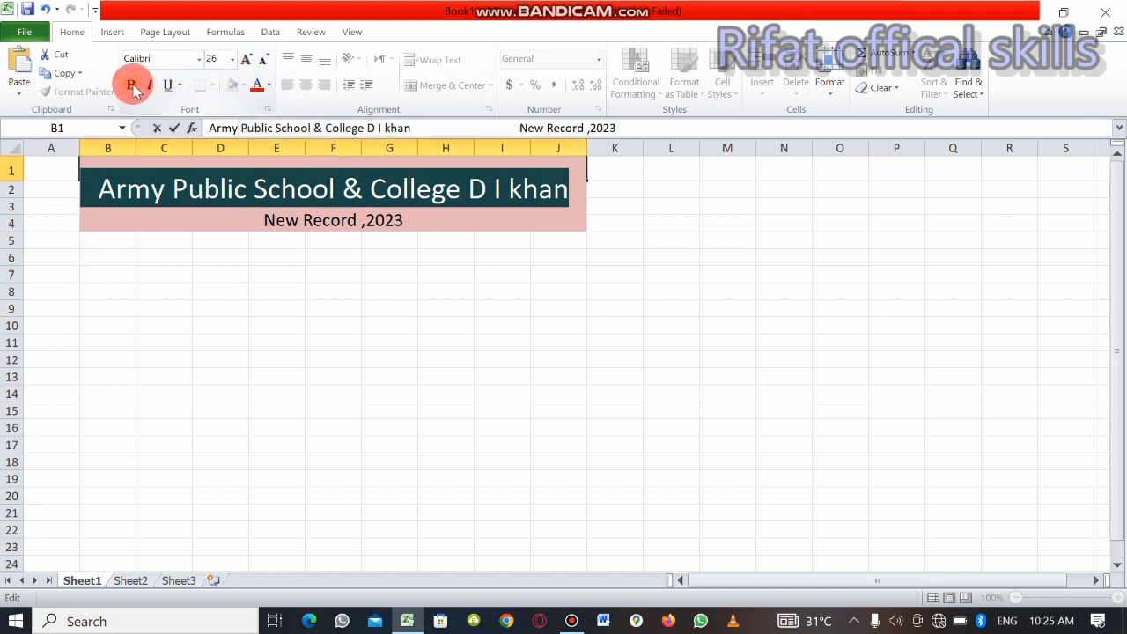
click(312, 267)
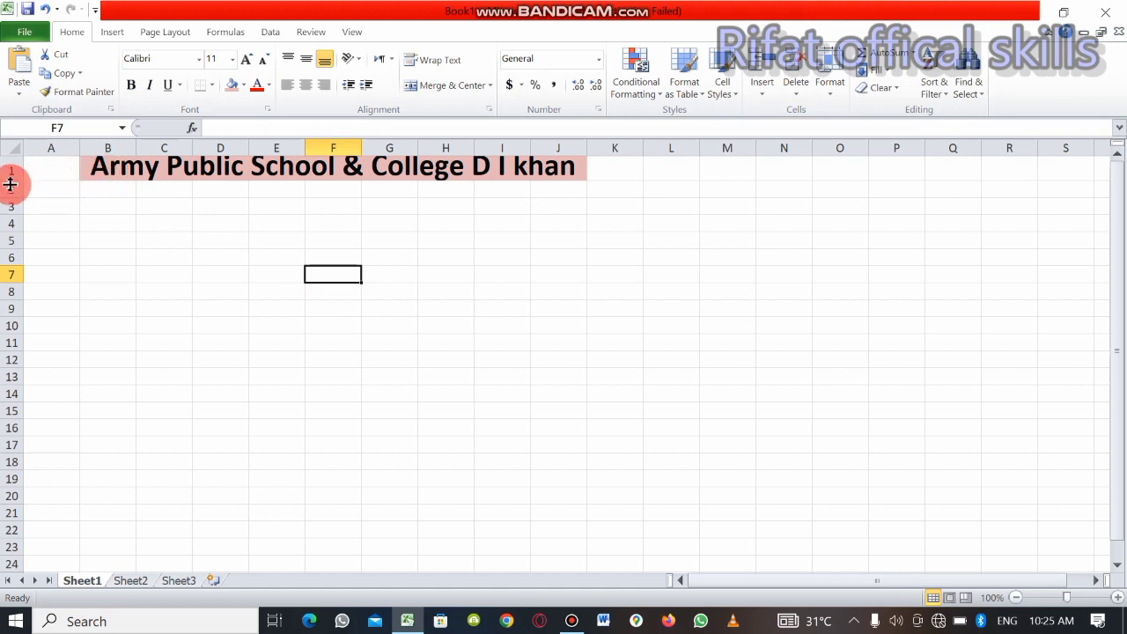
Increase the height of row 1 to fit both title lines and middle-align the title vertically
drag(12, 180, 17, 209)
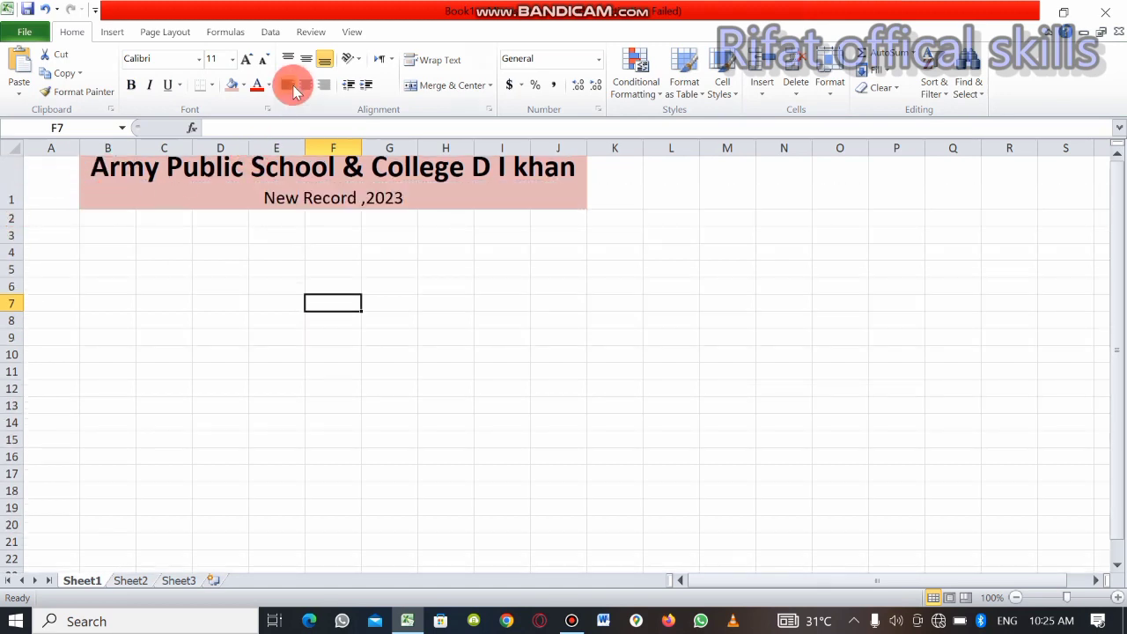
click(299, 86)
click(307, 62)
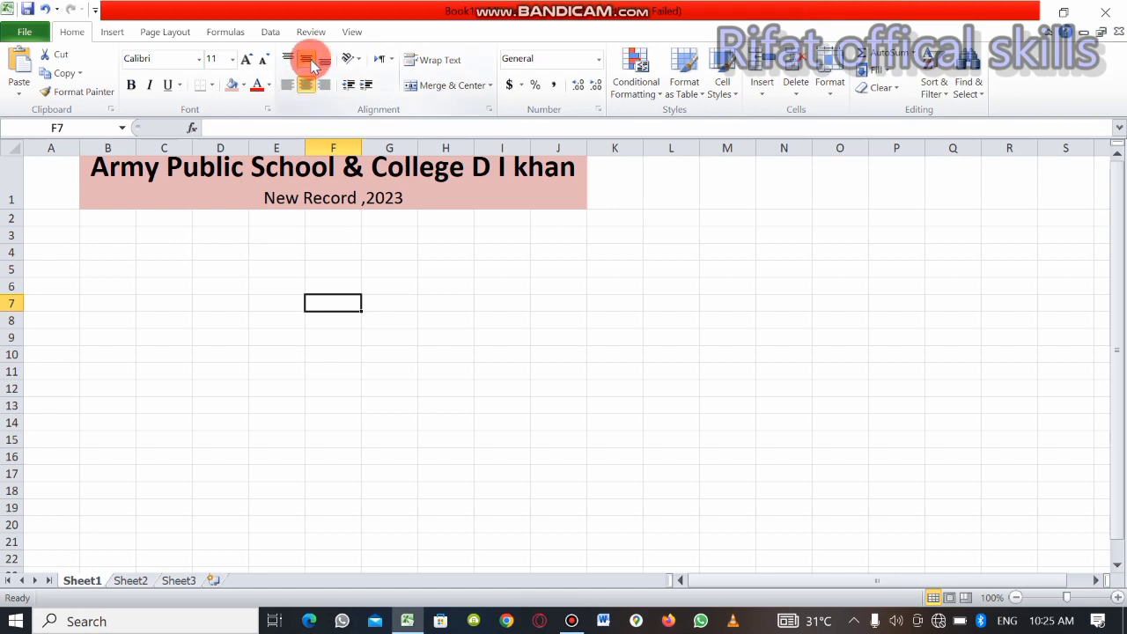
click(308, 167)
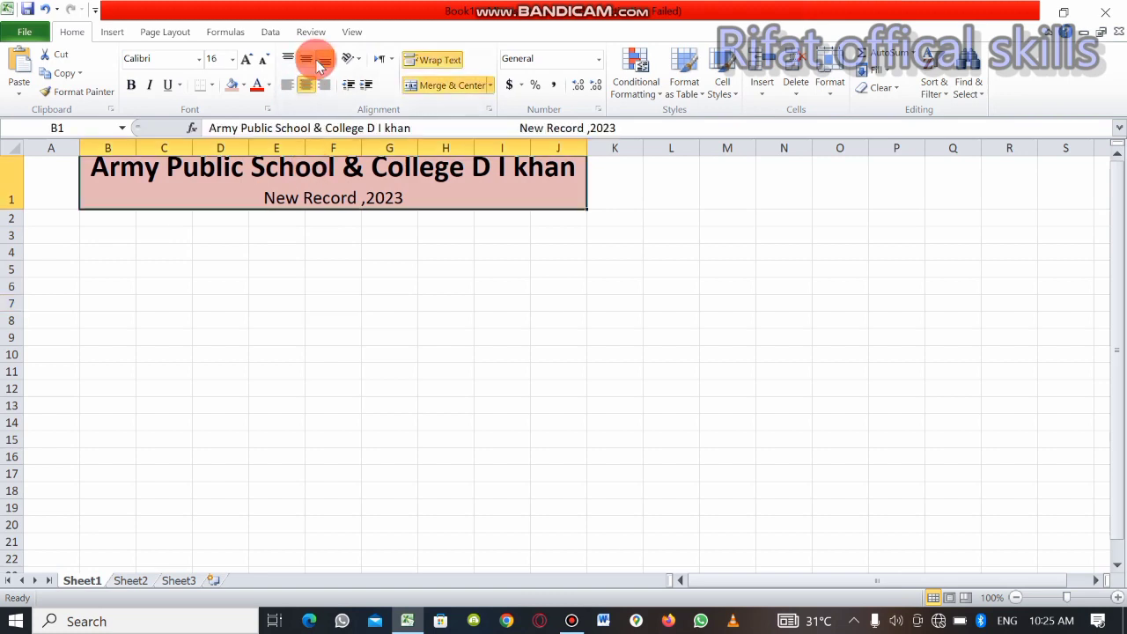
click(308, 59)
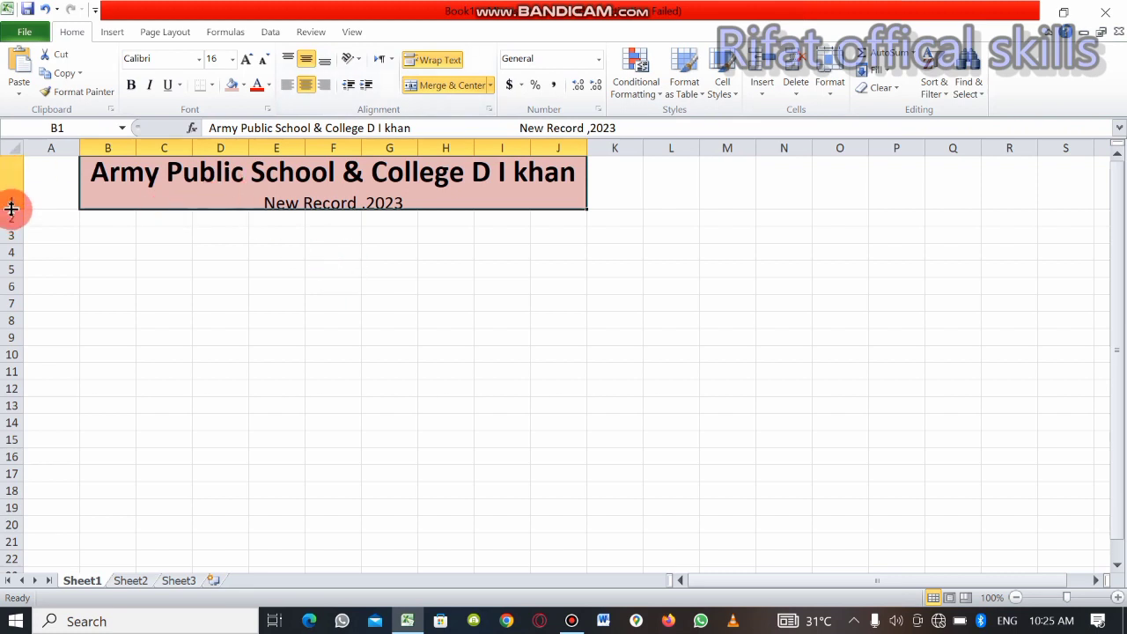
drag(10, 210, 12, 224)
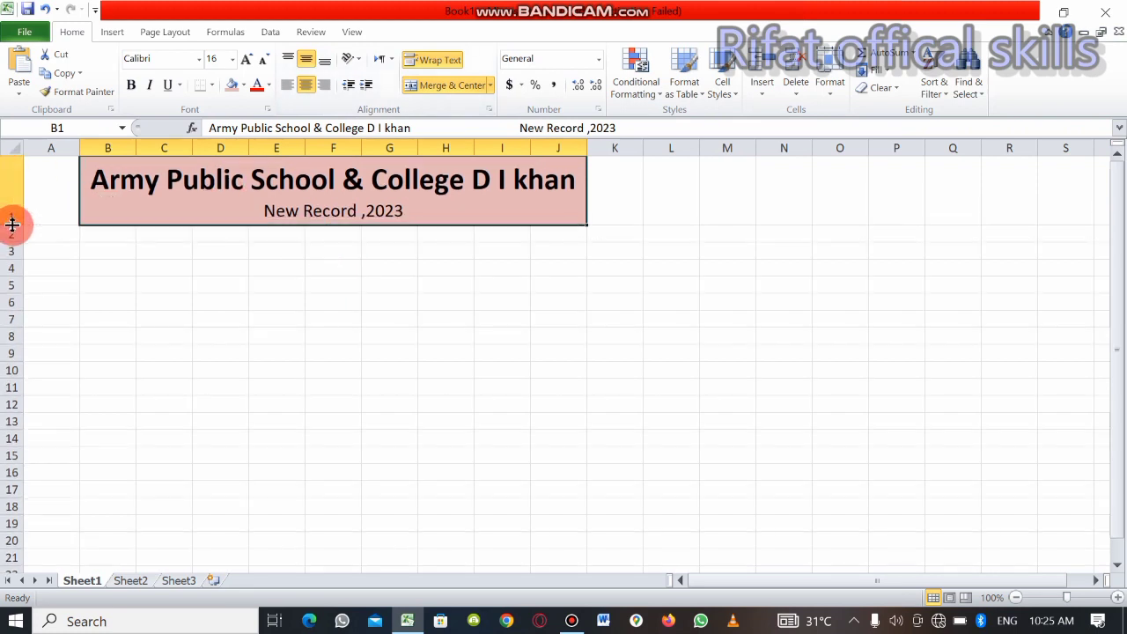
click(238, 296)
Make the entire merged title cell bold, including the "New Record ,2023" line
click(322, 219)
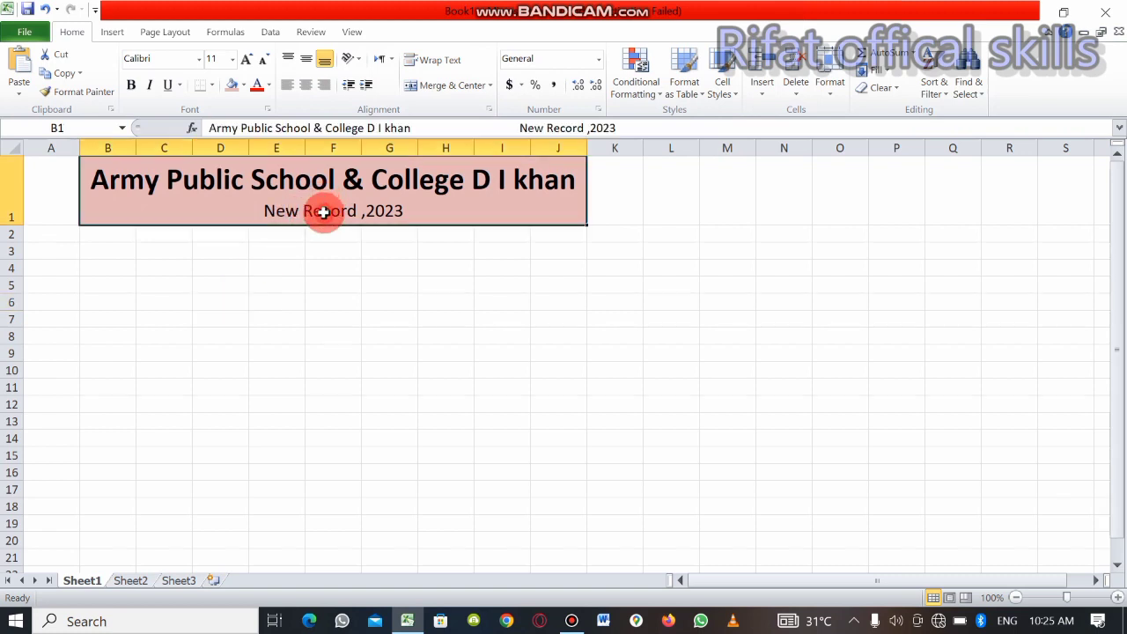
click(132, 87)
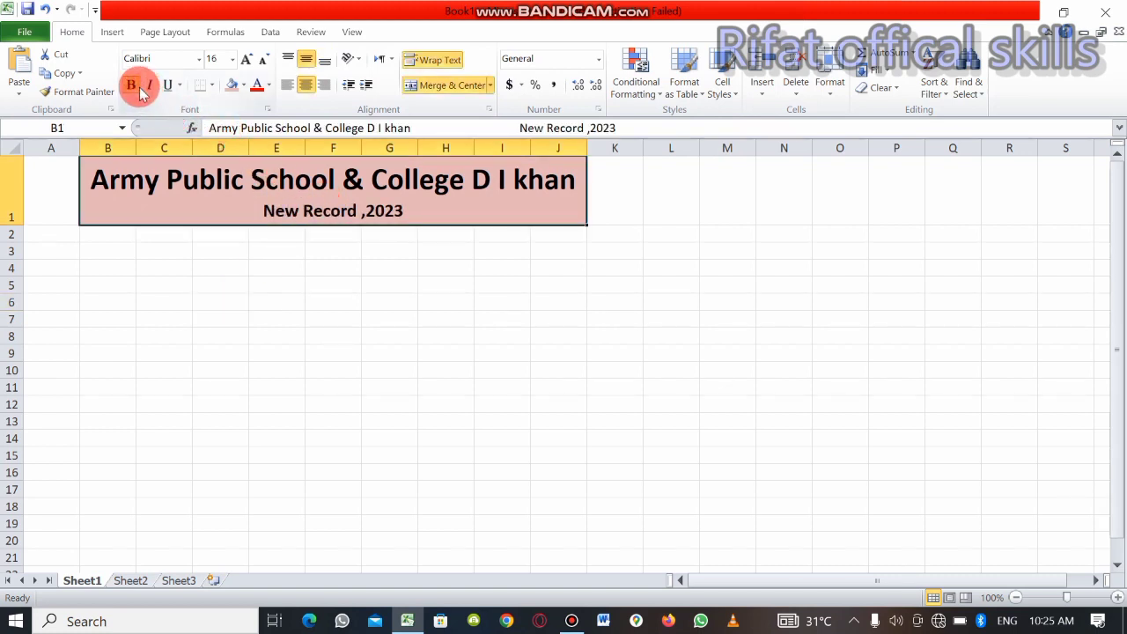
click(384, 258)
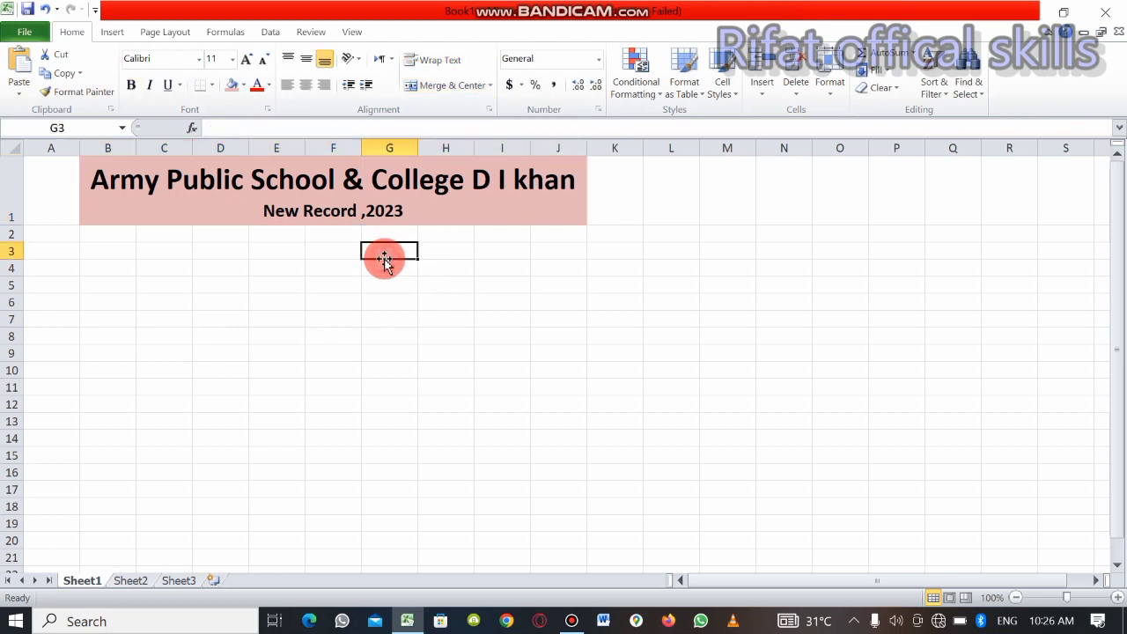
Enter the column headers "S.NO" in B2 and "Father Name" in C2 below the title
click(115, 236)
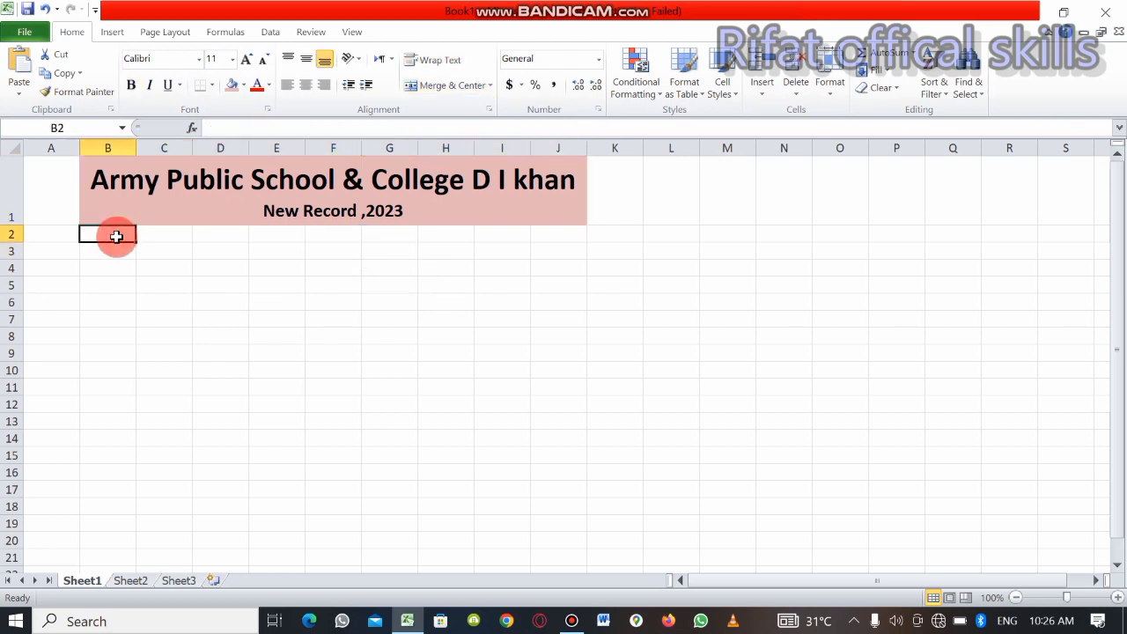
text(S)
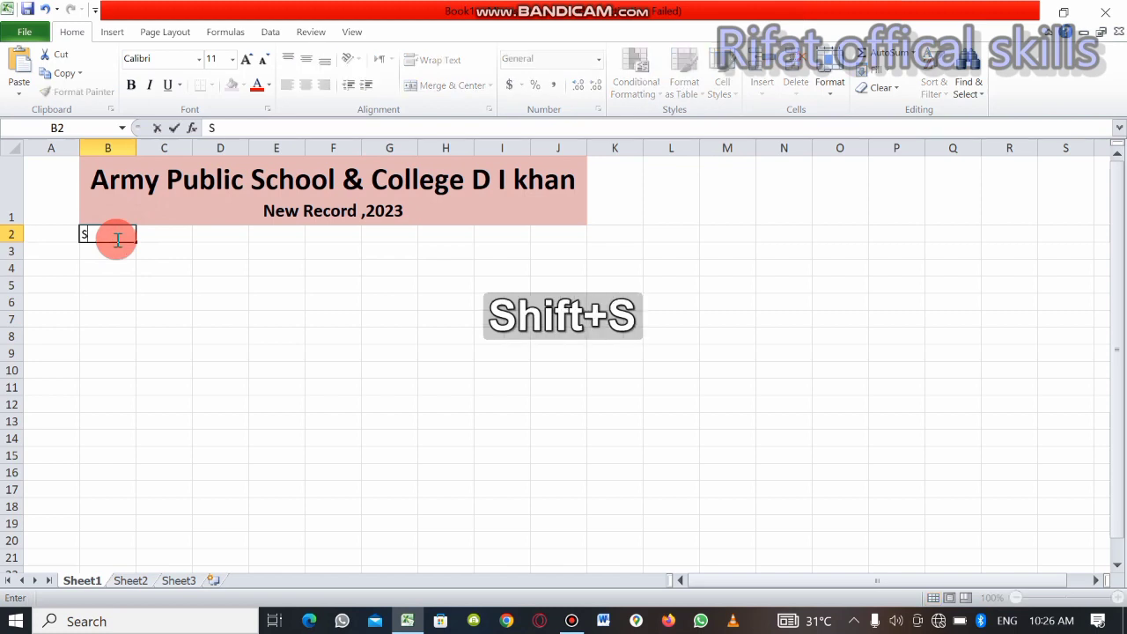
text(.NO)
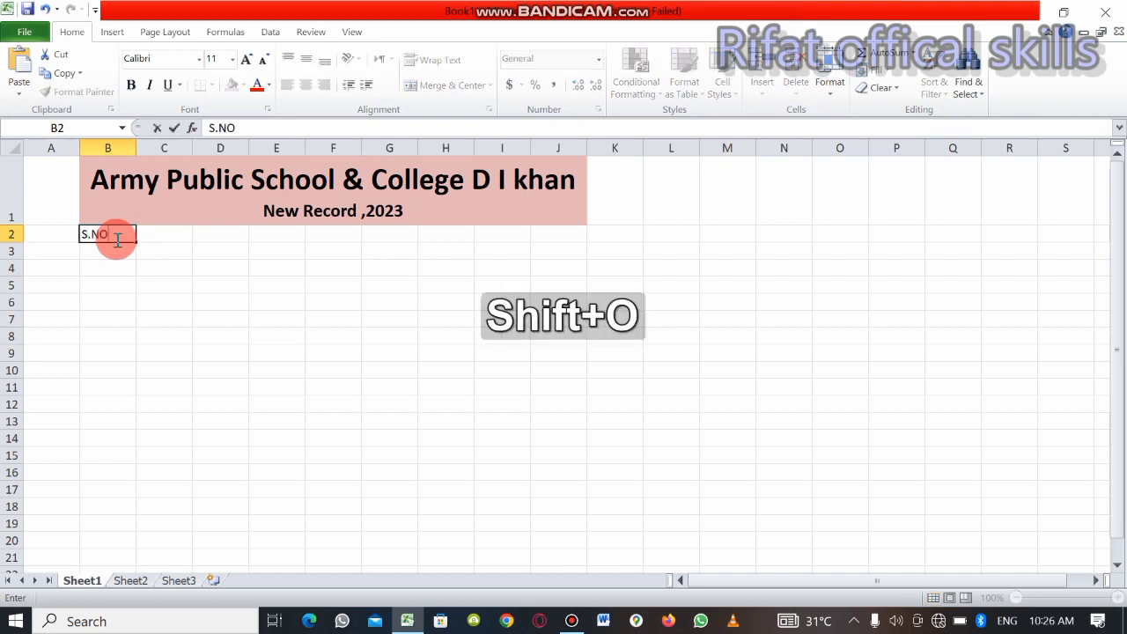
key(Tab)
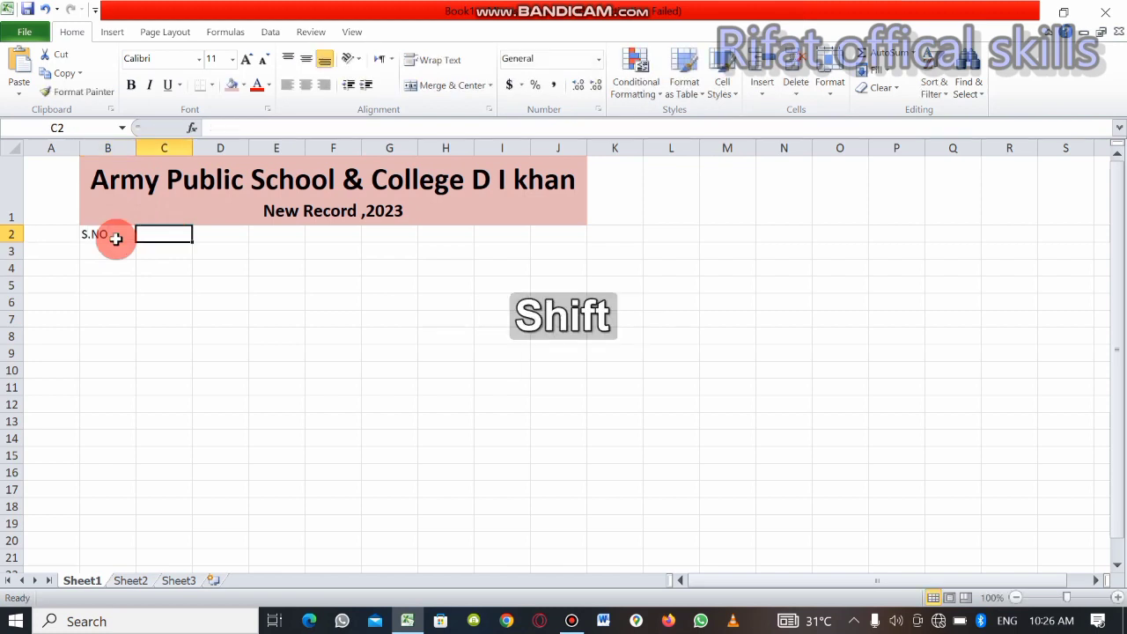
text(Father Name)
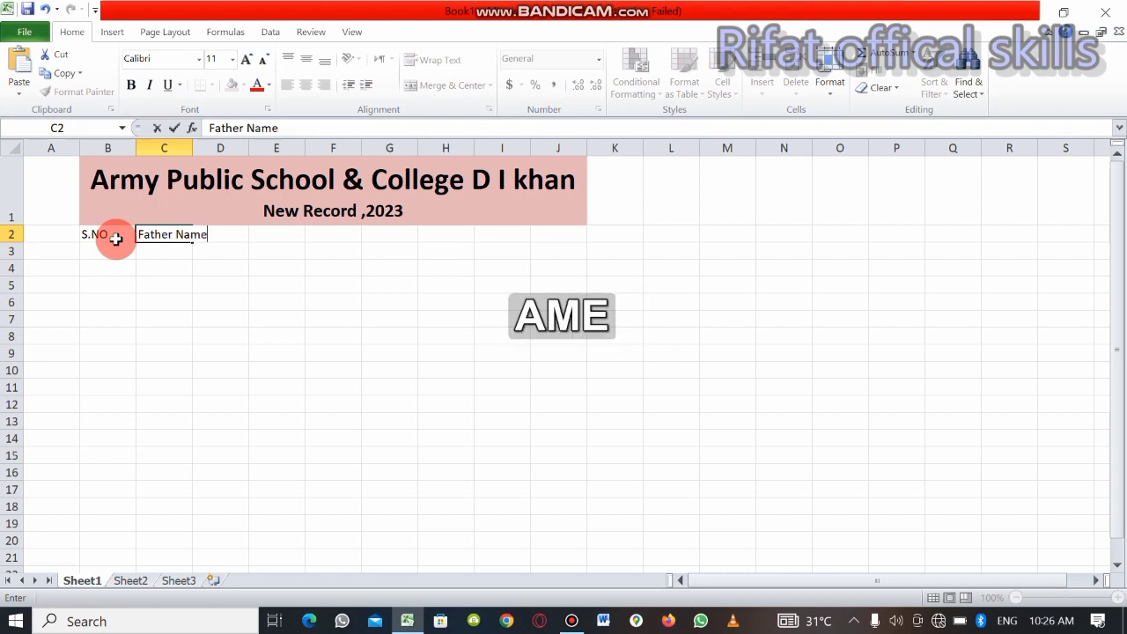
key(Tab)
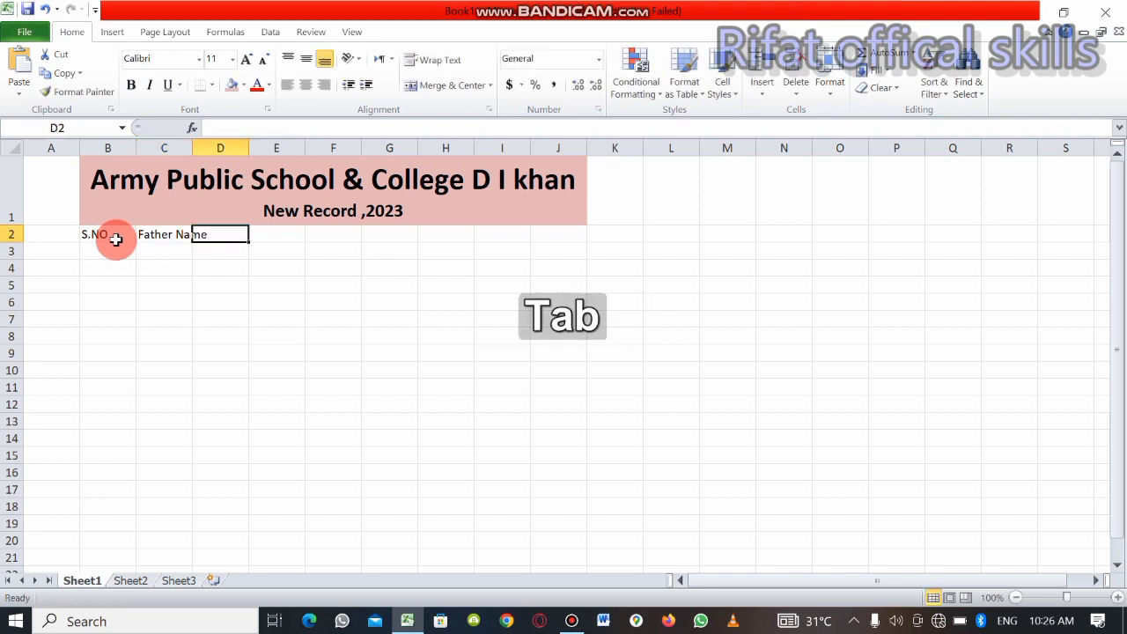
Enter the column headers "Gander" in D2 and "Class" in E2
text(G)
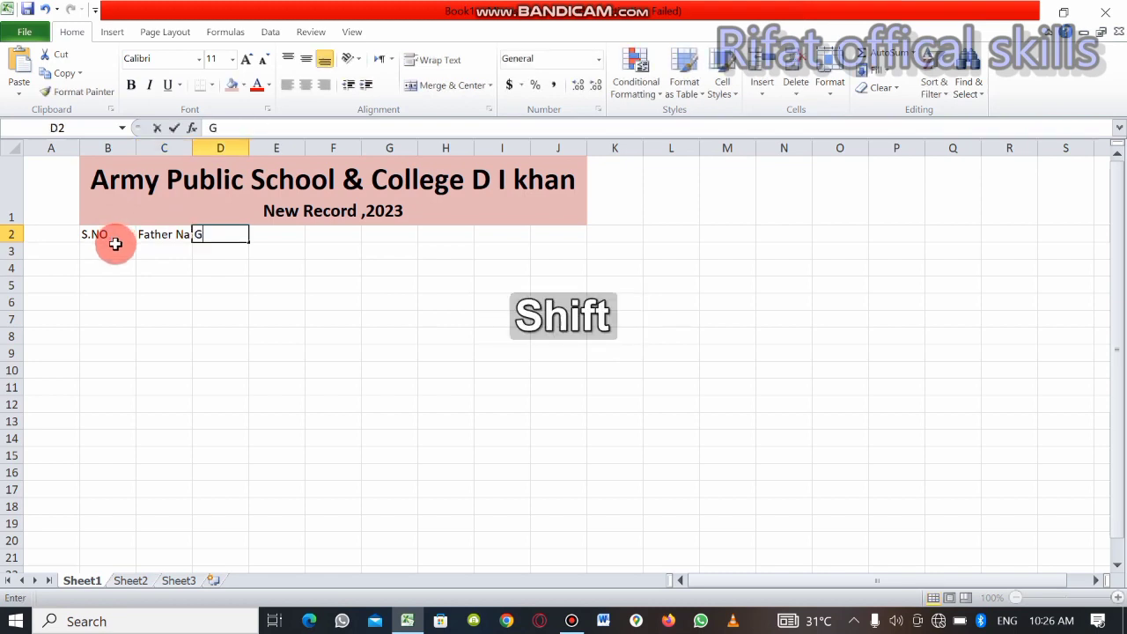
text(ander)
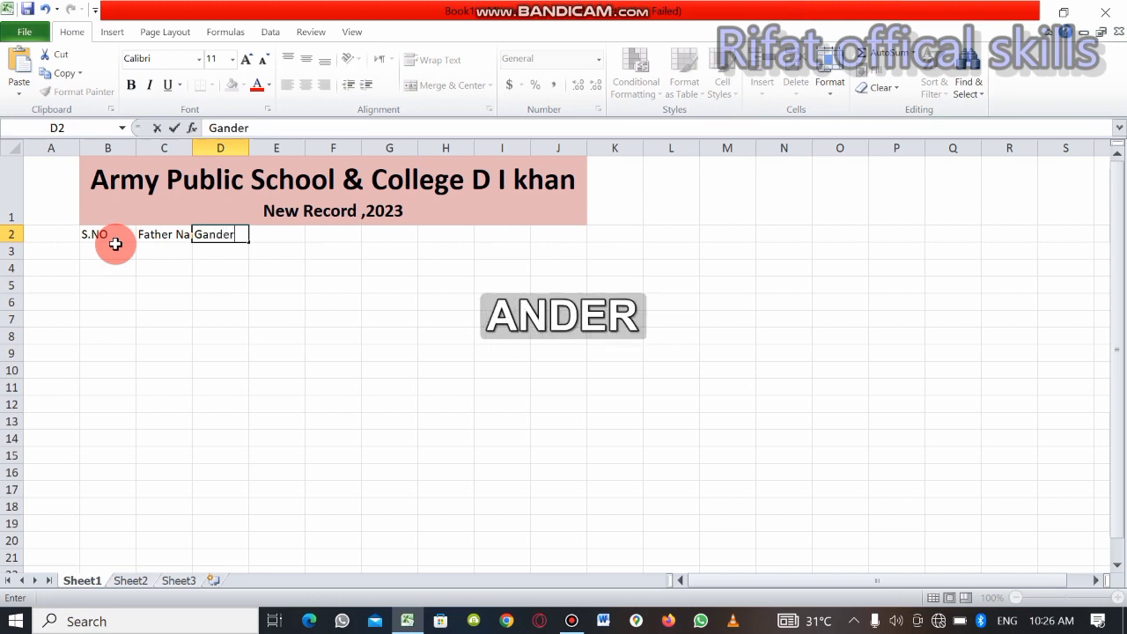
key(Tab)
text(Claa)
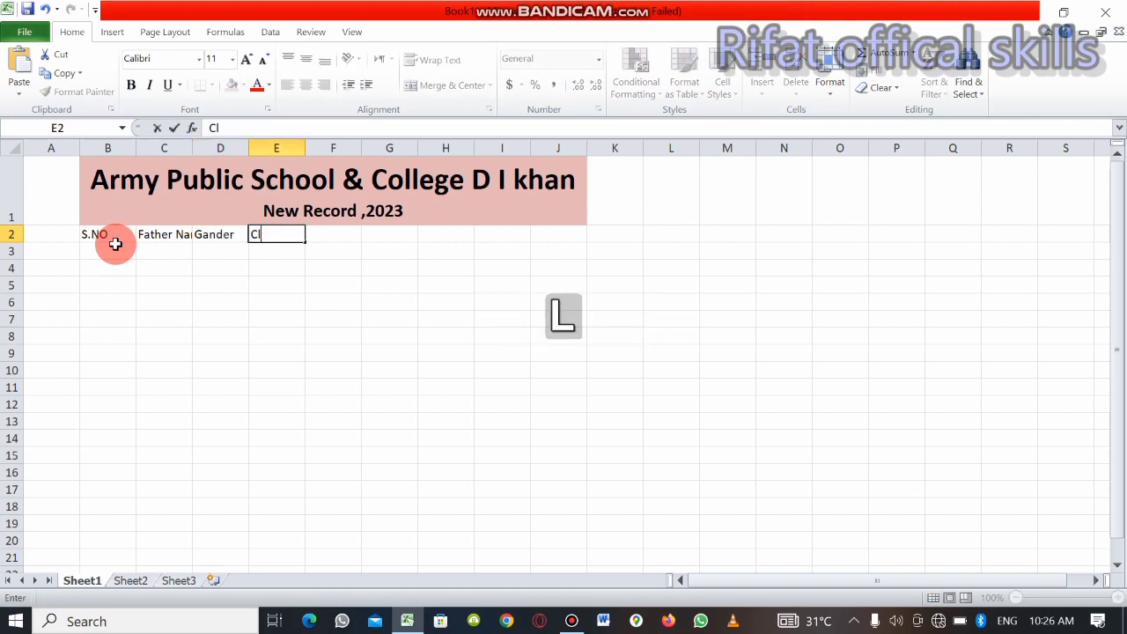
key(BackSpace)
key(BackSpace)
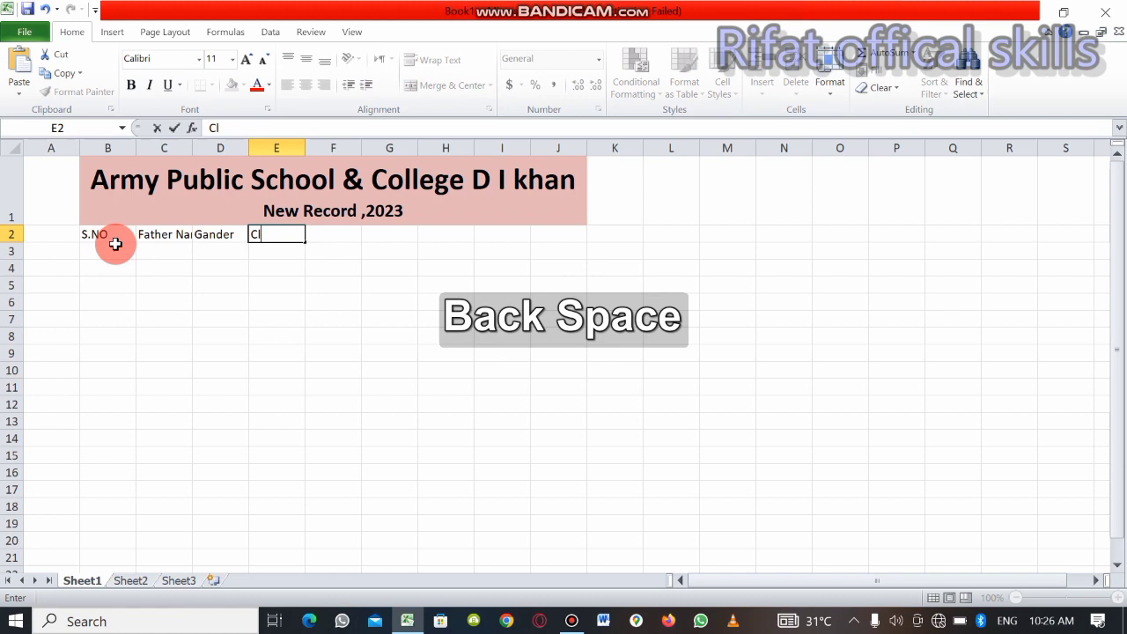
text(ass)
key(Tab)
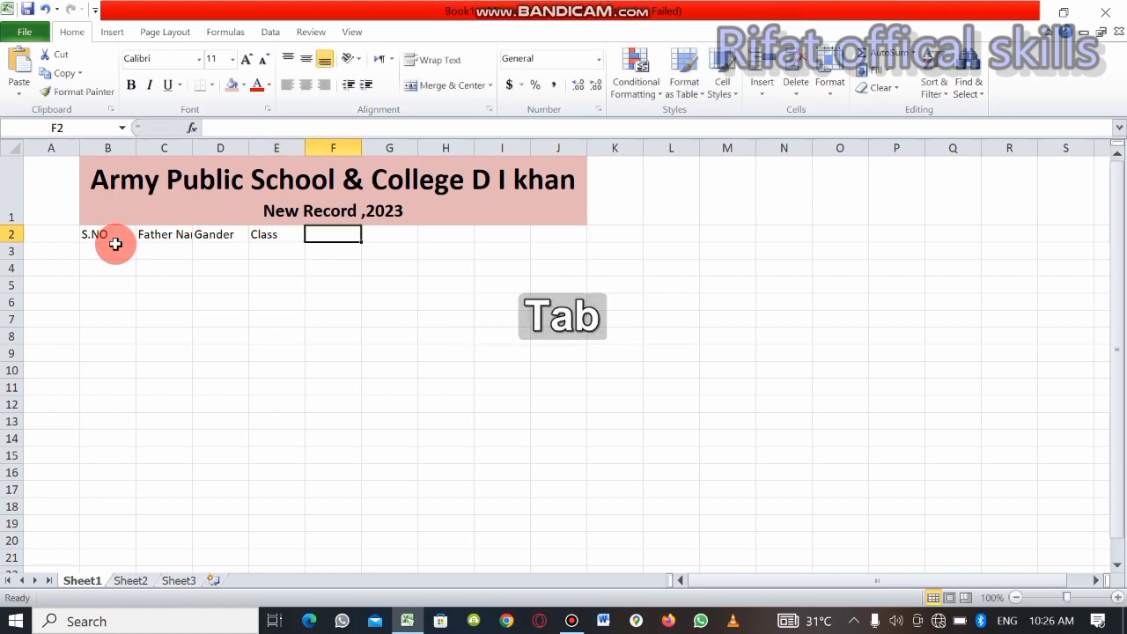
Enter the column headers "Contact" in F2 and "Adress" in G2
key(shift)
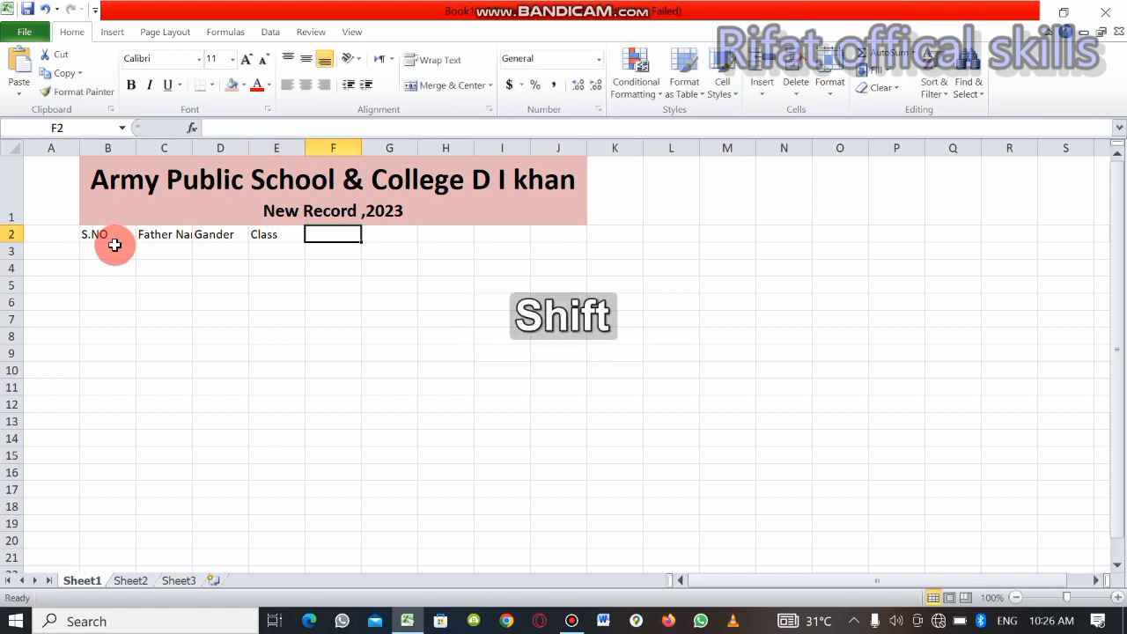
text(C)
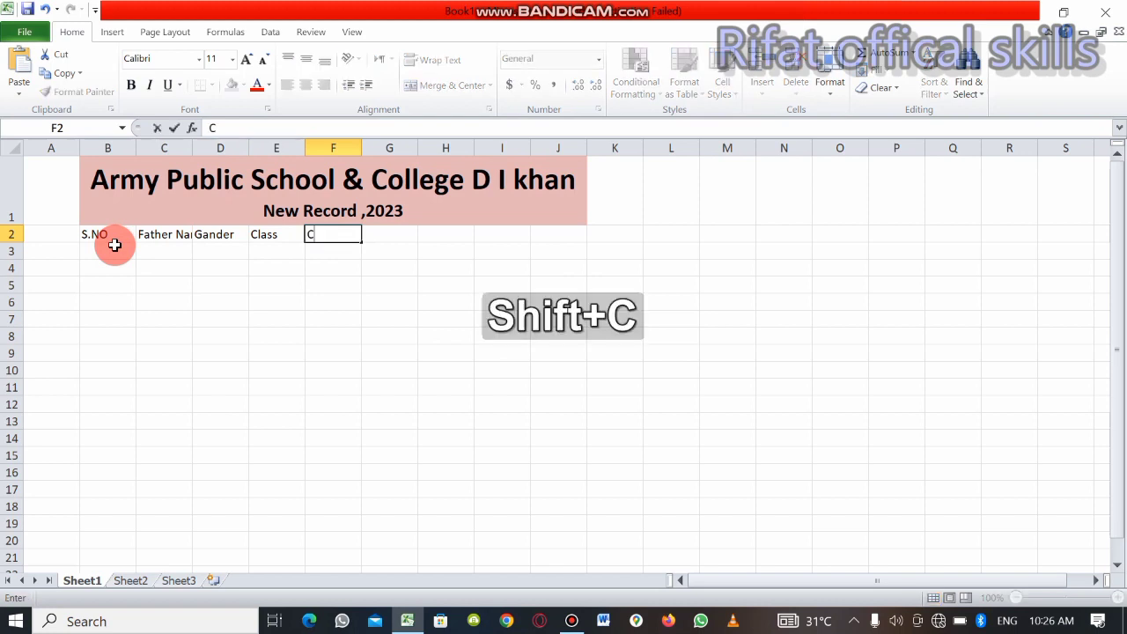
text(on)
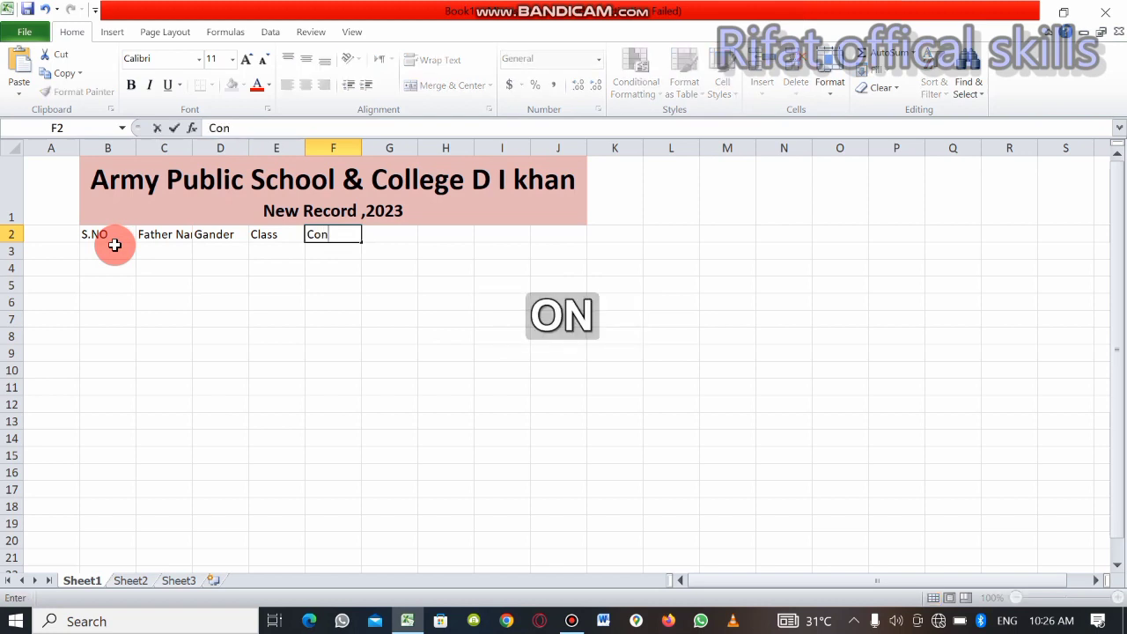
text(tact)
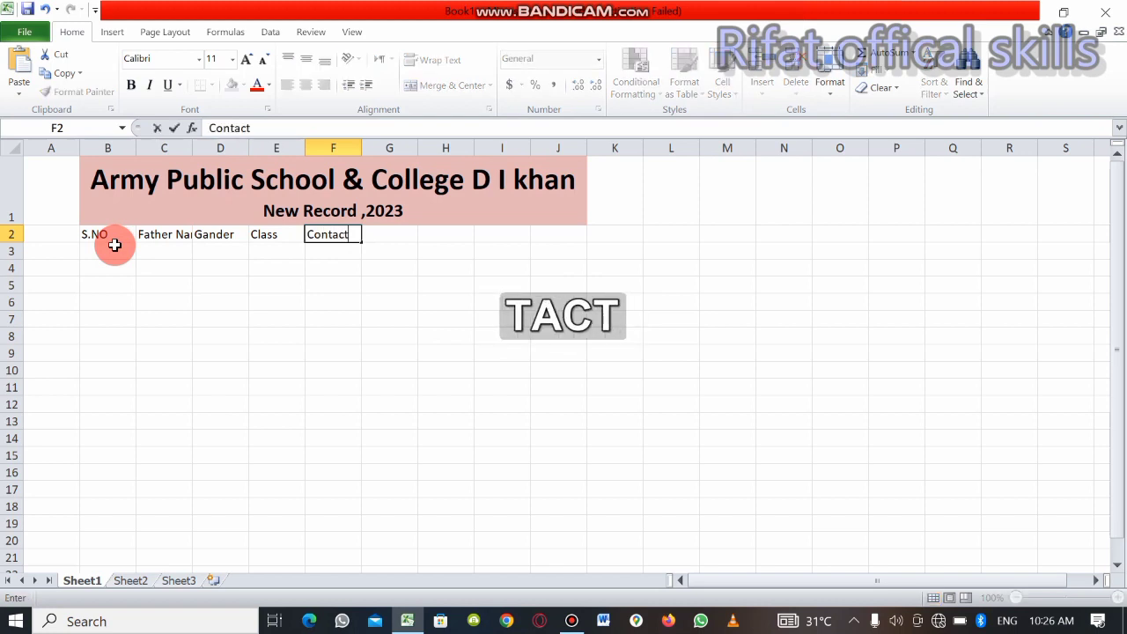
key(Tab)
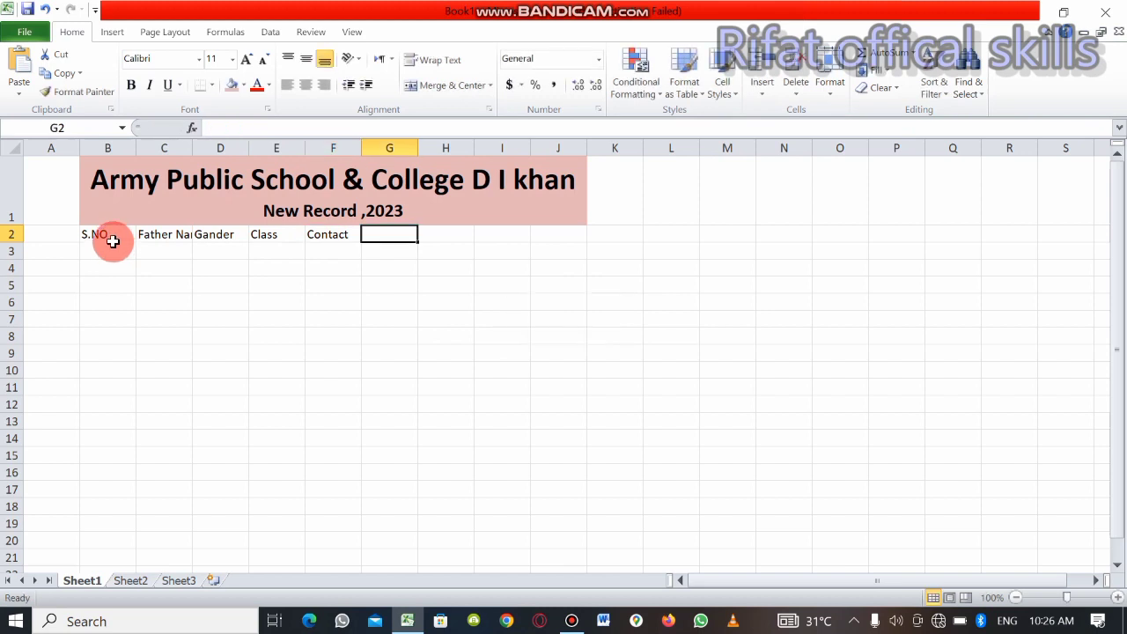
text(Ad)
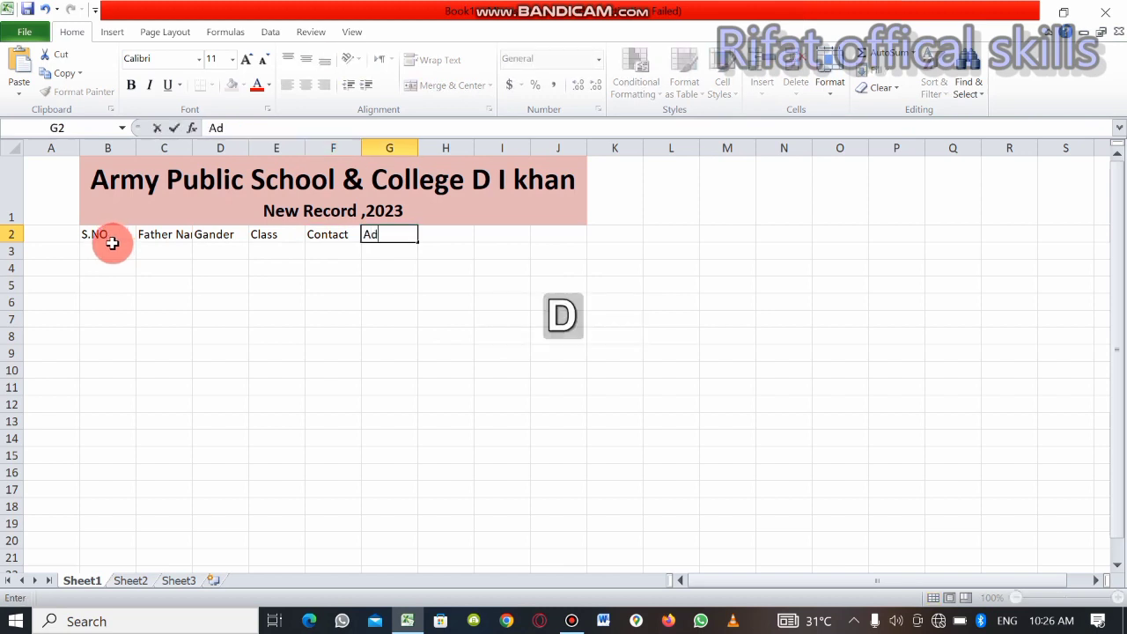
text(ress)
key(Tab)
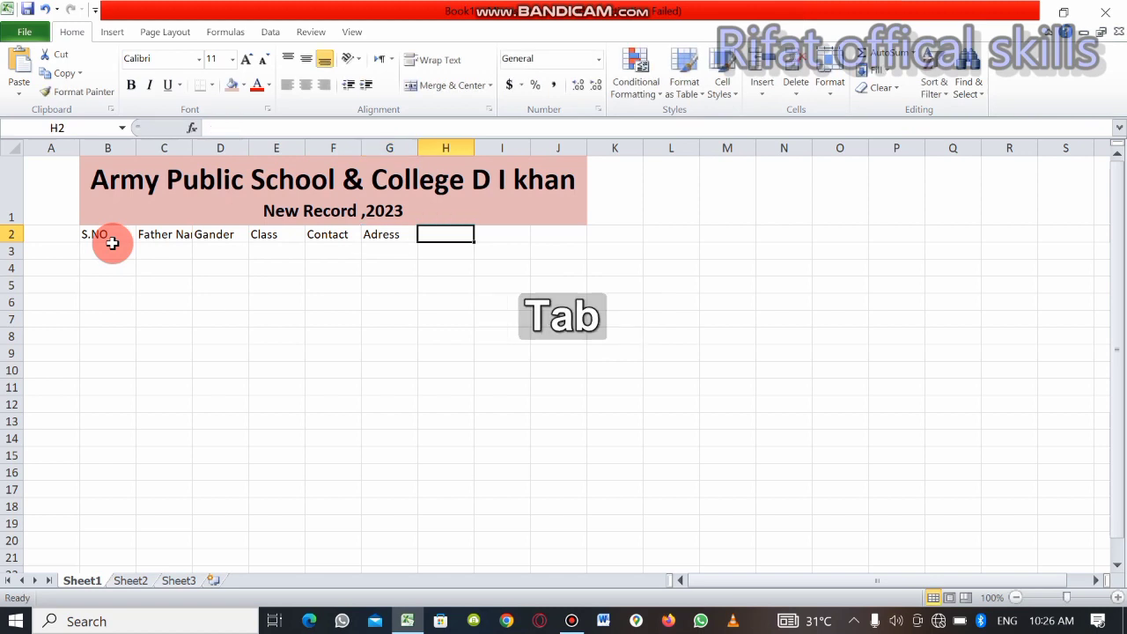
Enter the column header "SNiC" in H2
text(S)
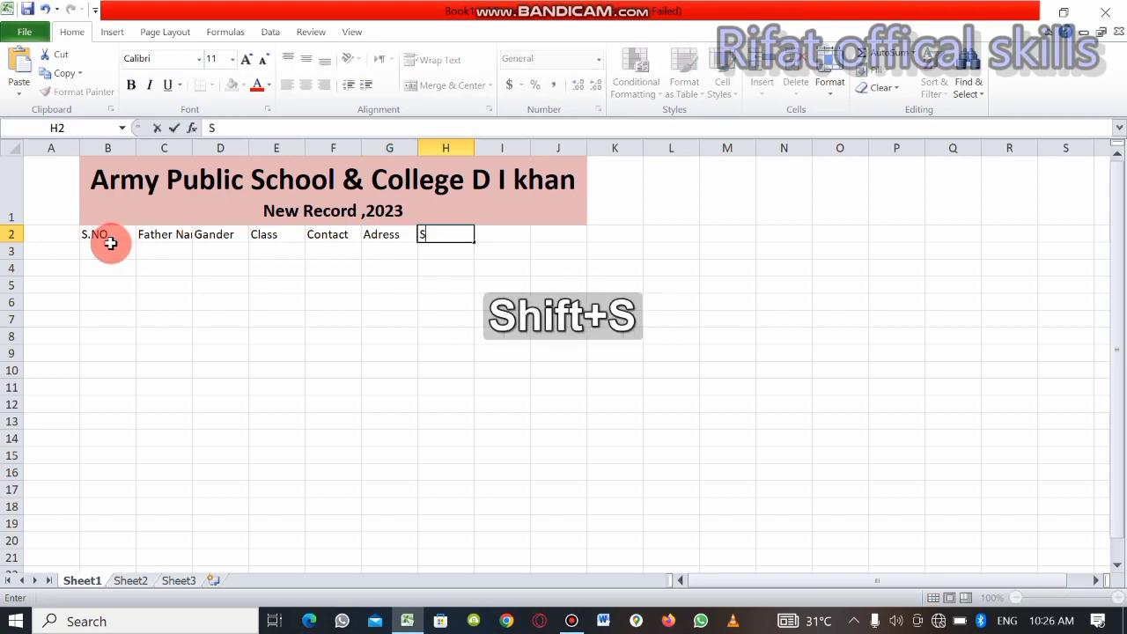
text(Ni)
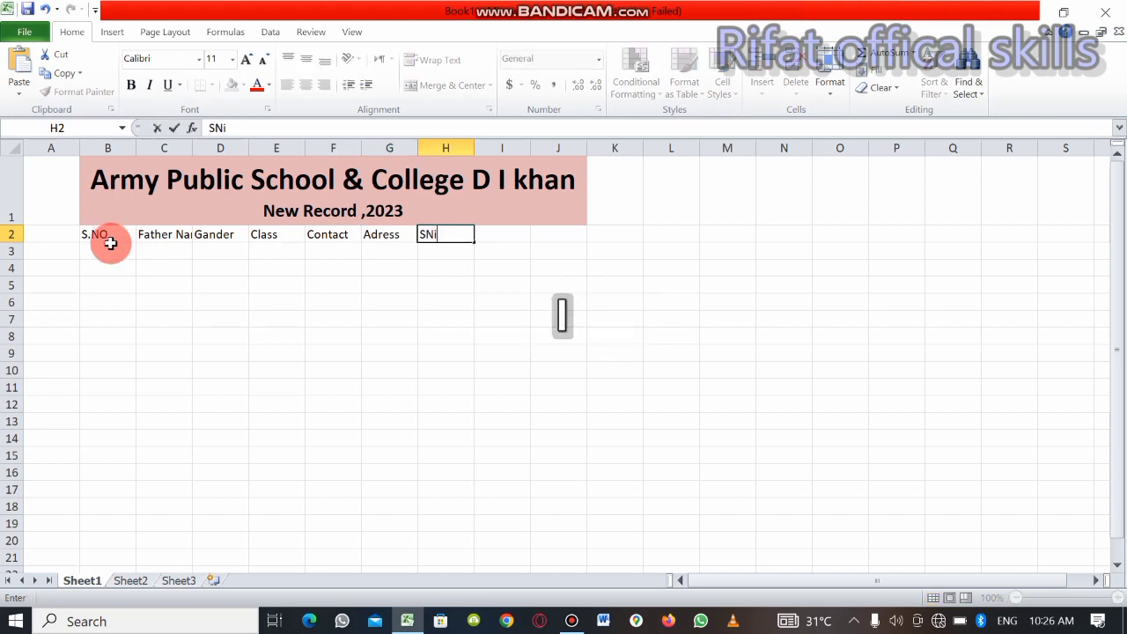
text(C)
key(Tab)
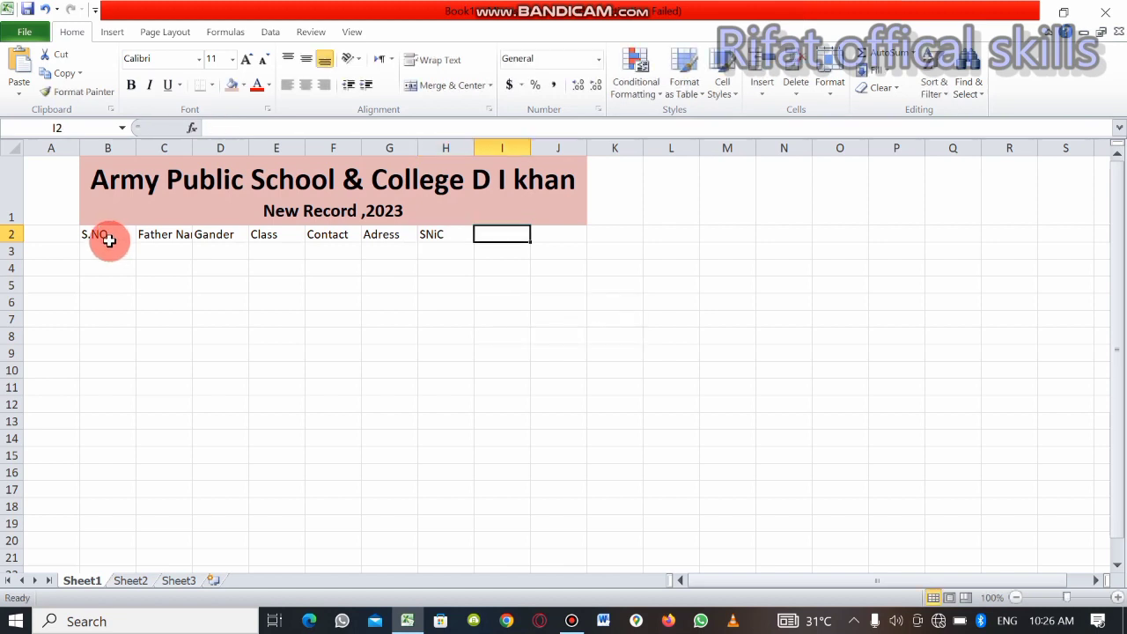
text(D)
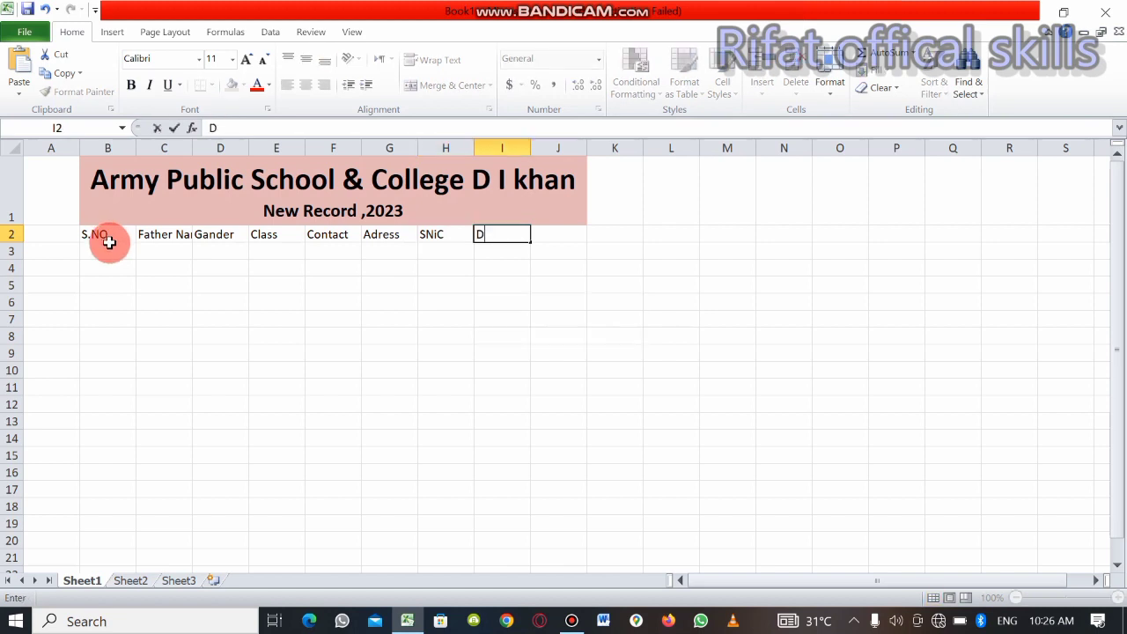
text(ate)
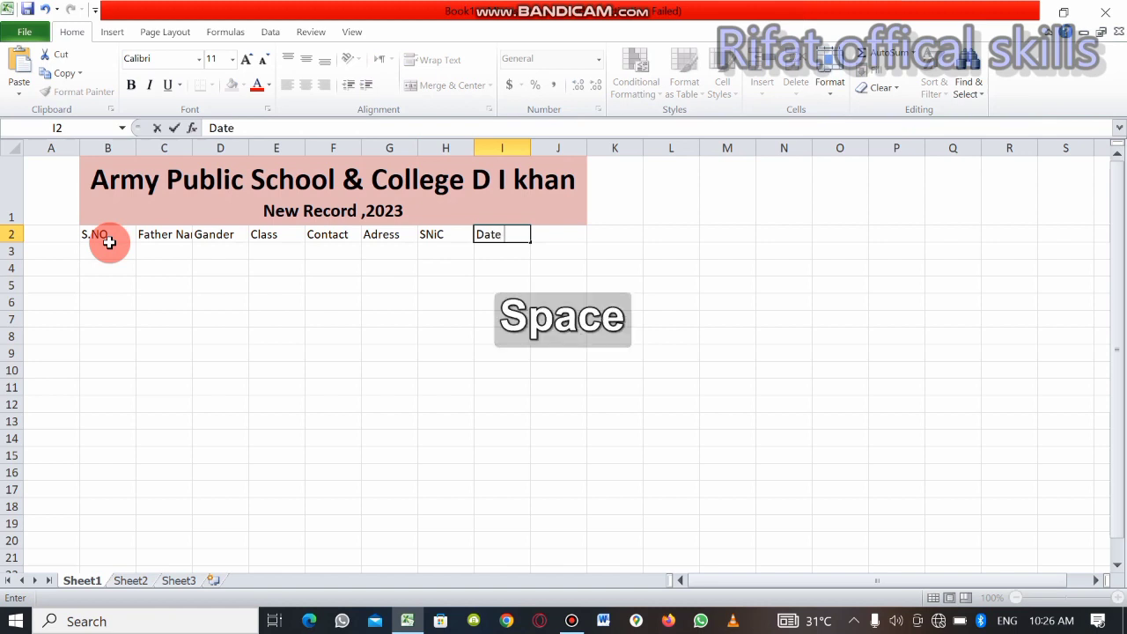
key(BackSpace)
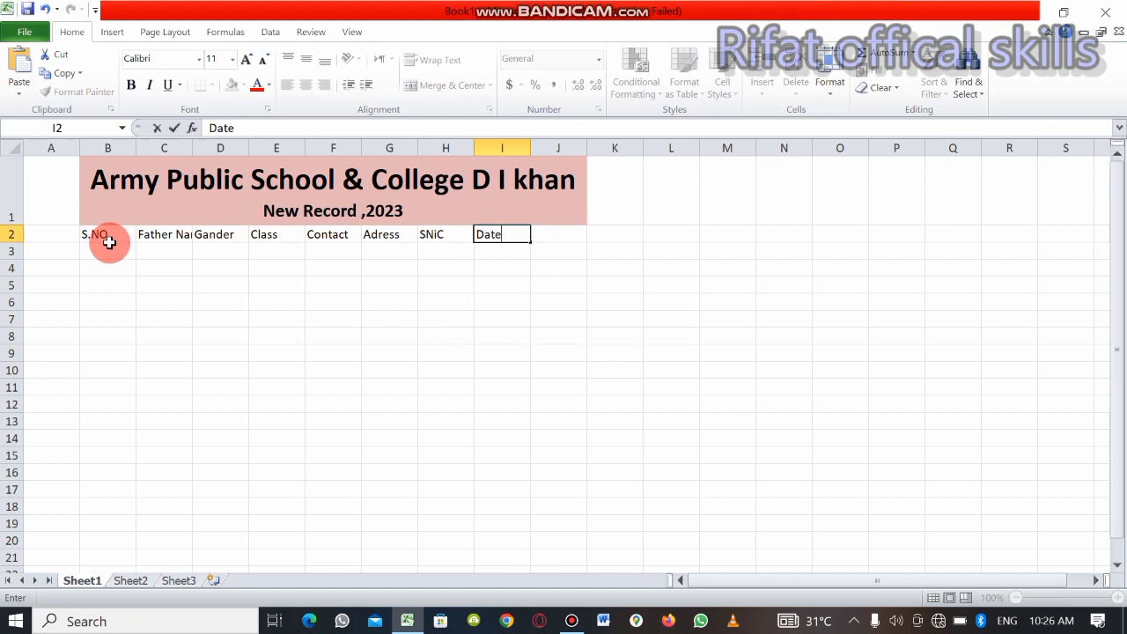
key(BackSpace)
key(BackSpace)
key(BackSpace)
text(at)
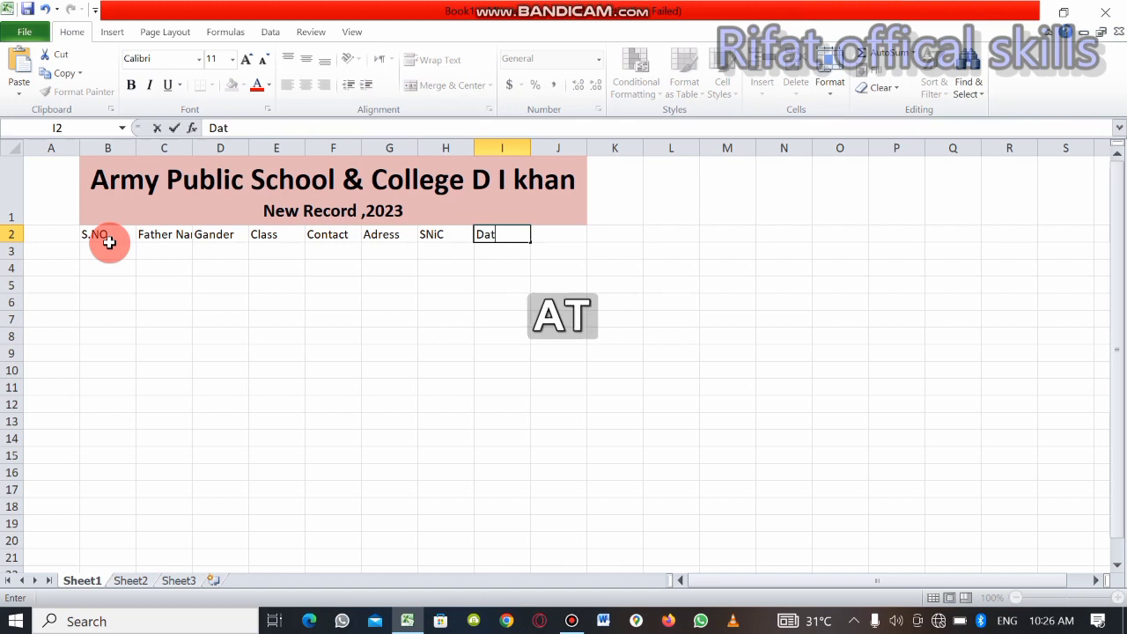
text(e of t)
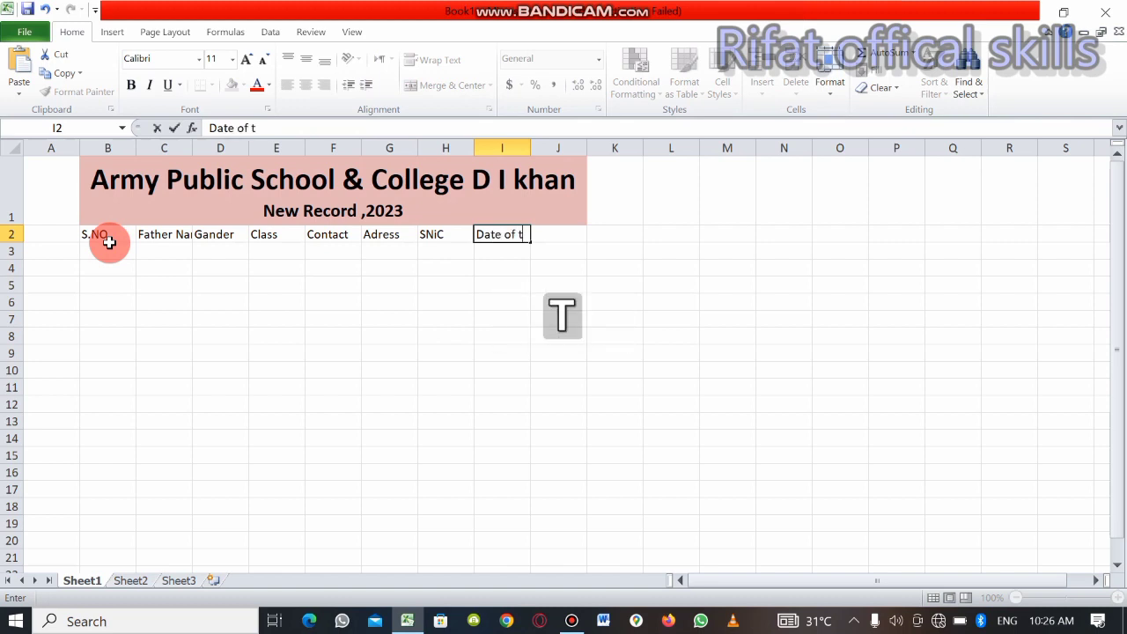
key(BackSpace)
key(BackSpace)
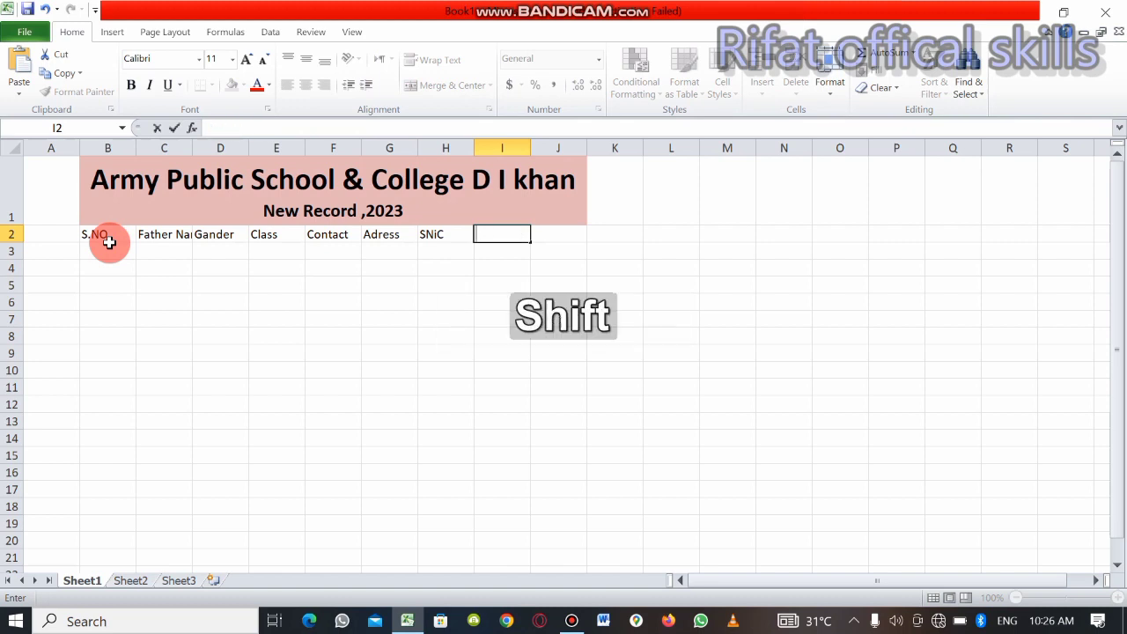
text(F)
key(BackSpace)
Enter the column headers "Birth" in I2 and "Date" in J2
text(Bither)
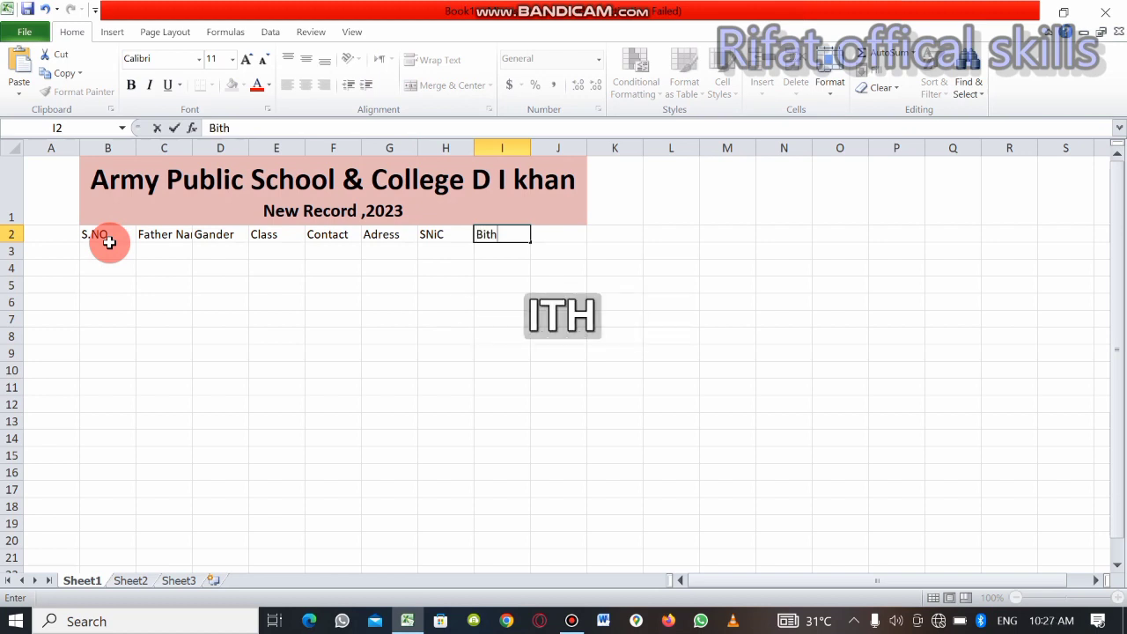
key(BackSpace)
key(BackSpace)
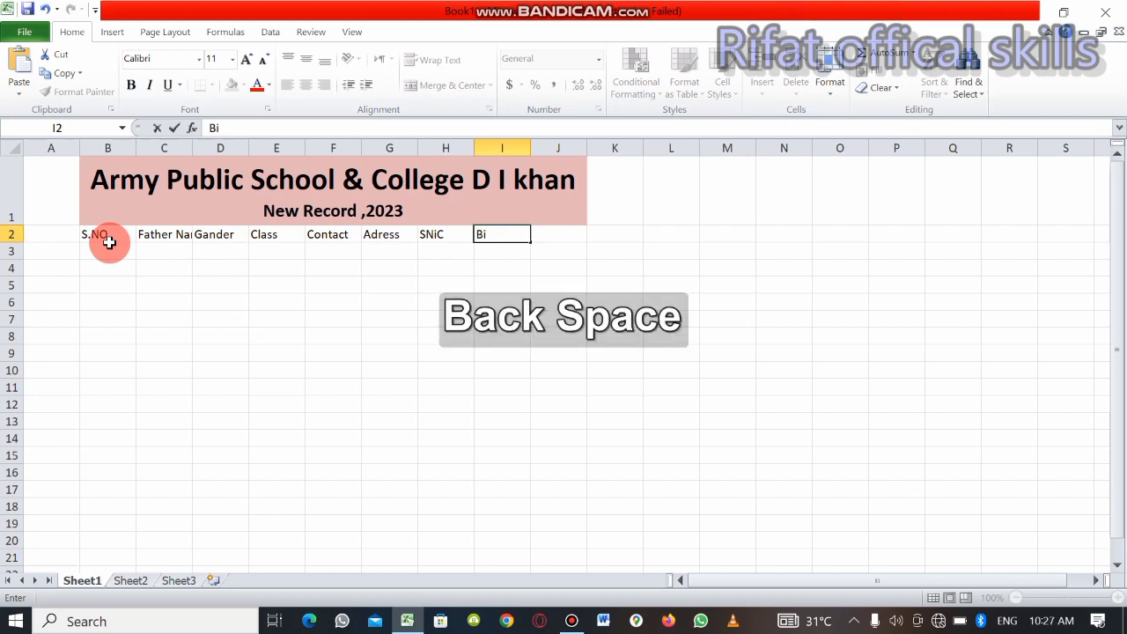
text(rth)
key(Tab)
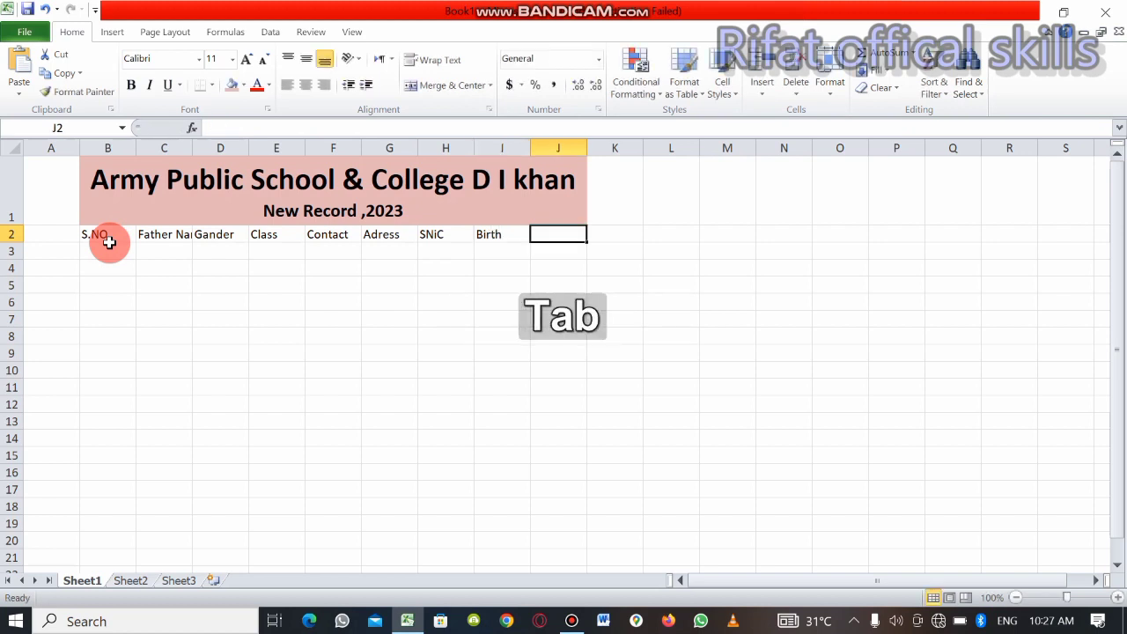
text(Da)
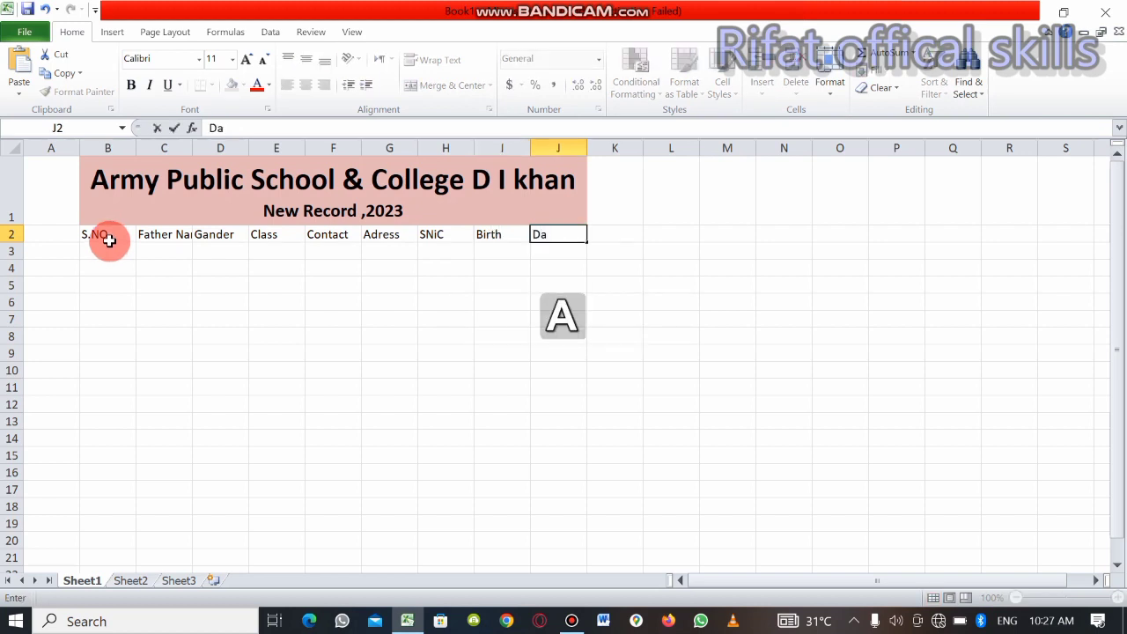
text(te)
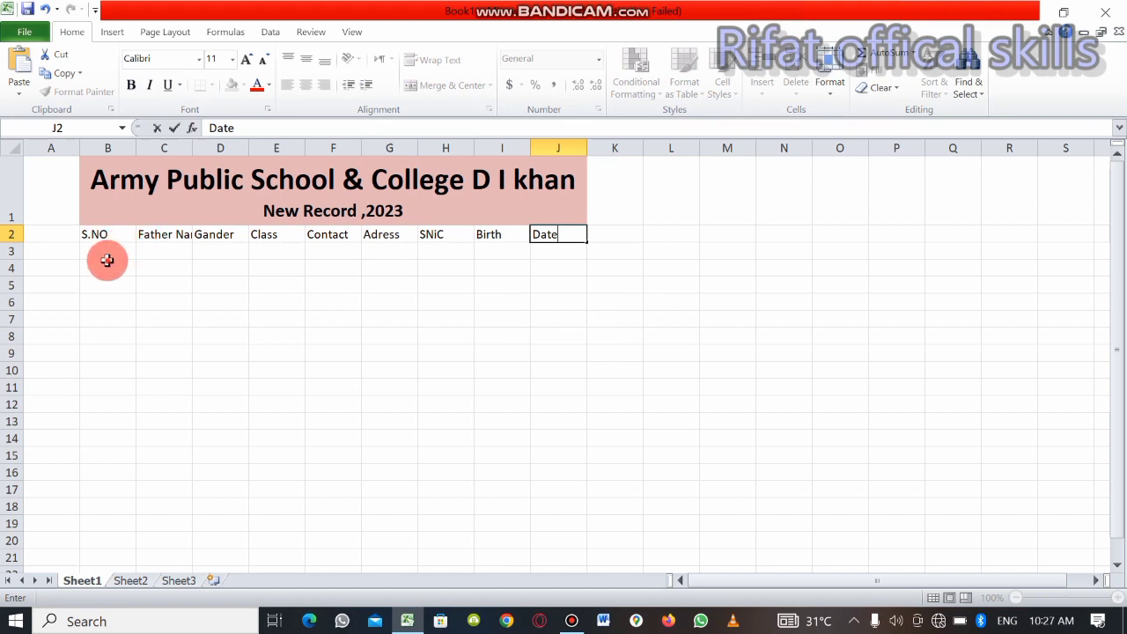
Format the title and header rows B1:J2 as a table with the light style that has a solid aqua header
click(106, 266)
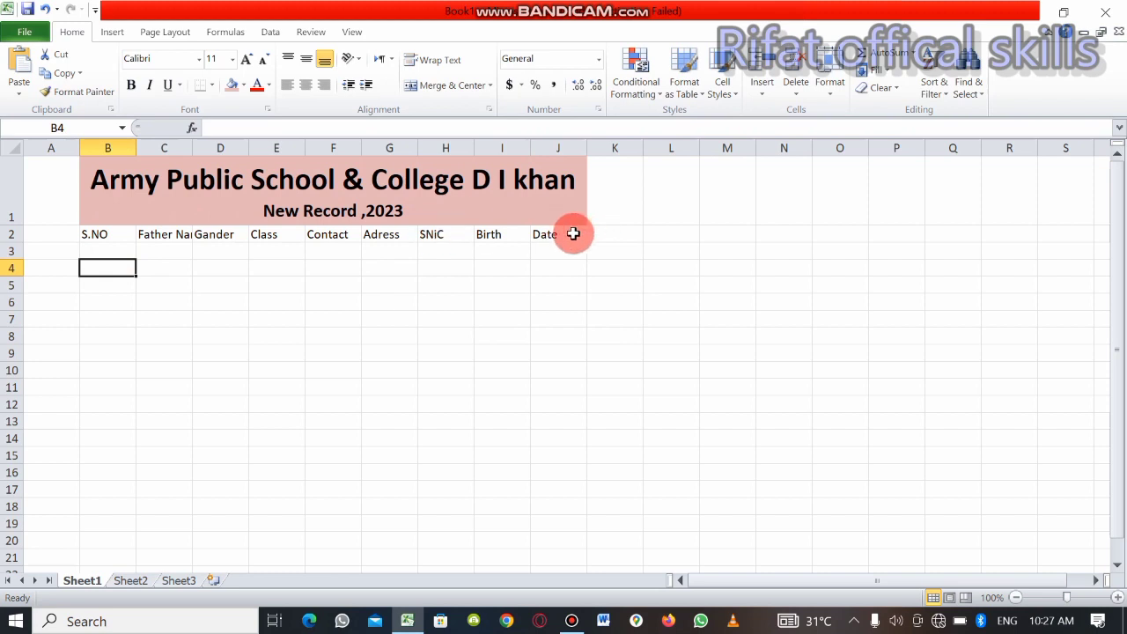
drag(573, 232, 235, 178)
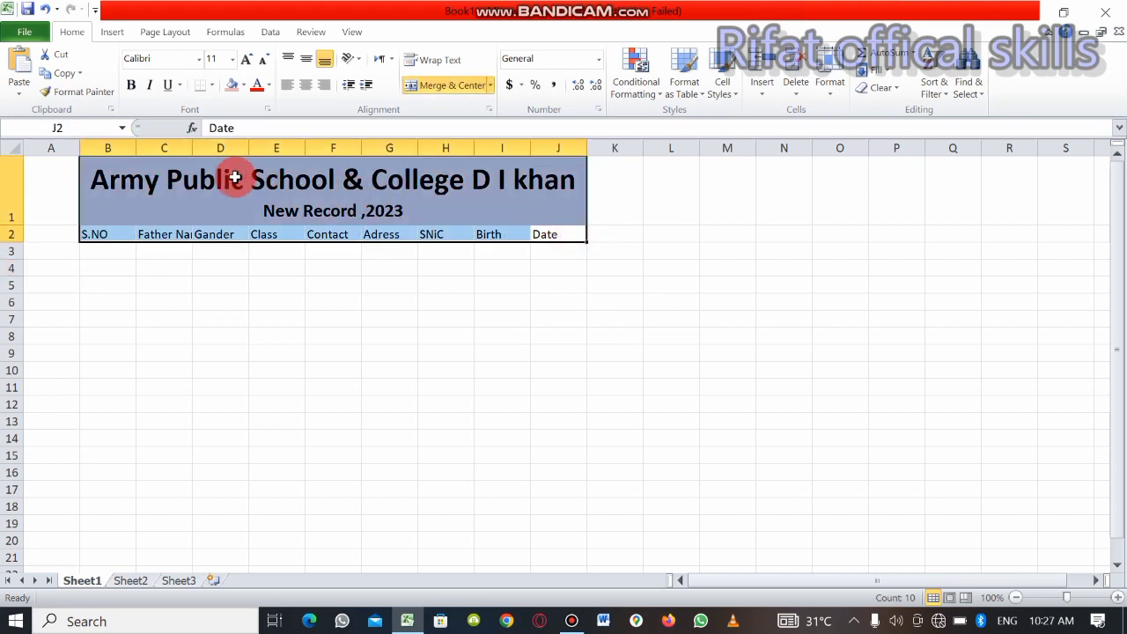
click(680, 66)
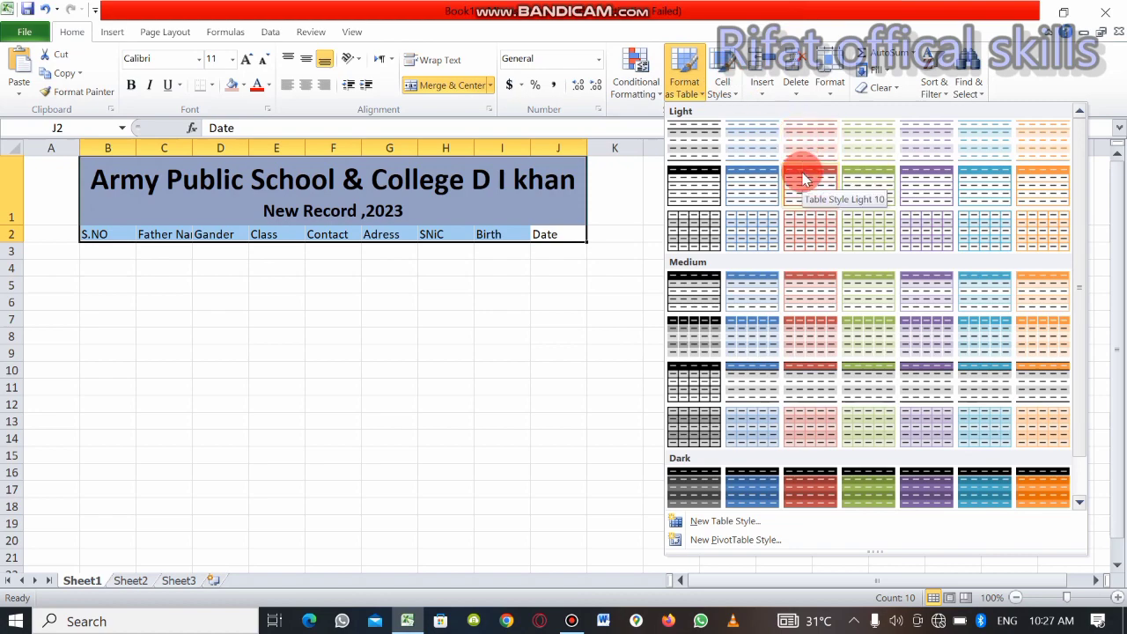
click(973, 187)
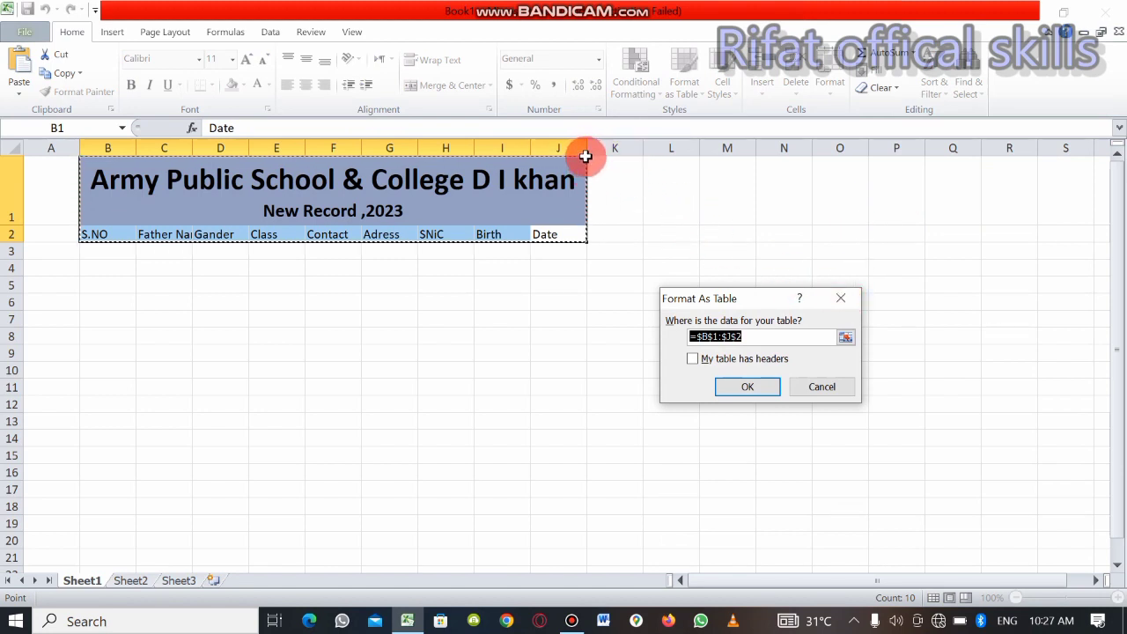
Restrict the table range to the column headers $B$2:$J$2, mark it as having headers, and create the table
drag(583, 156, 565, 191)
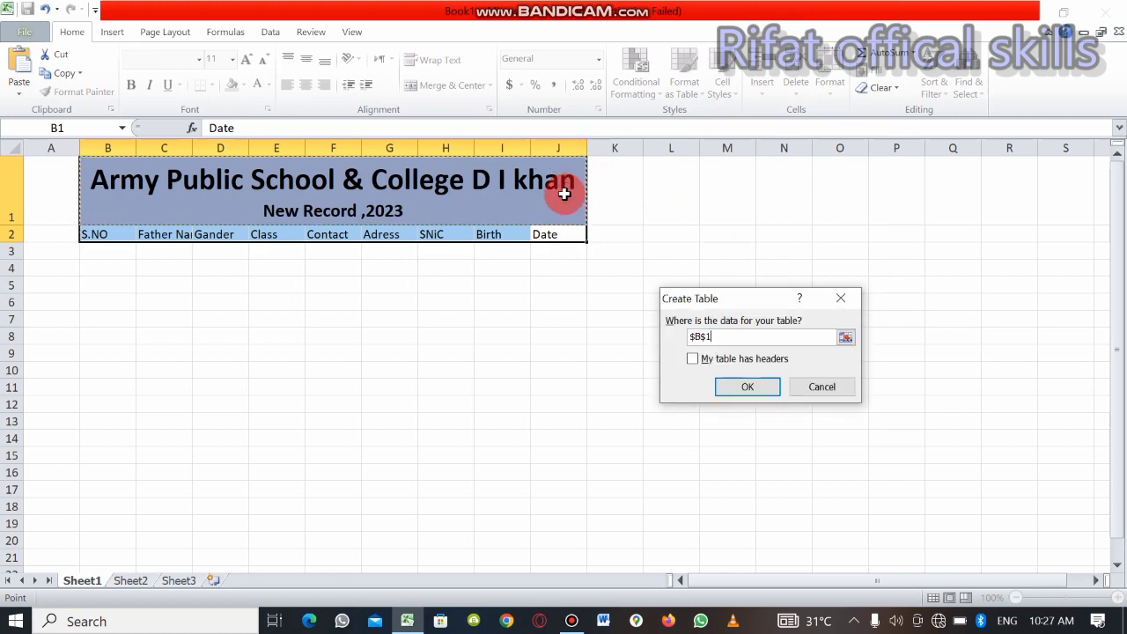
click(115, 233)
drag(122, 232, 432, 378)
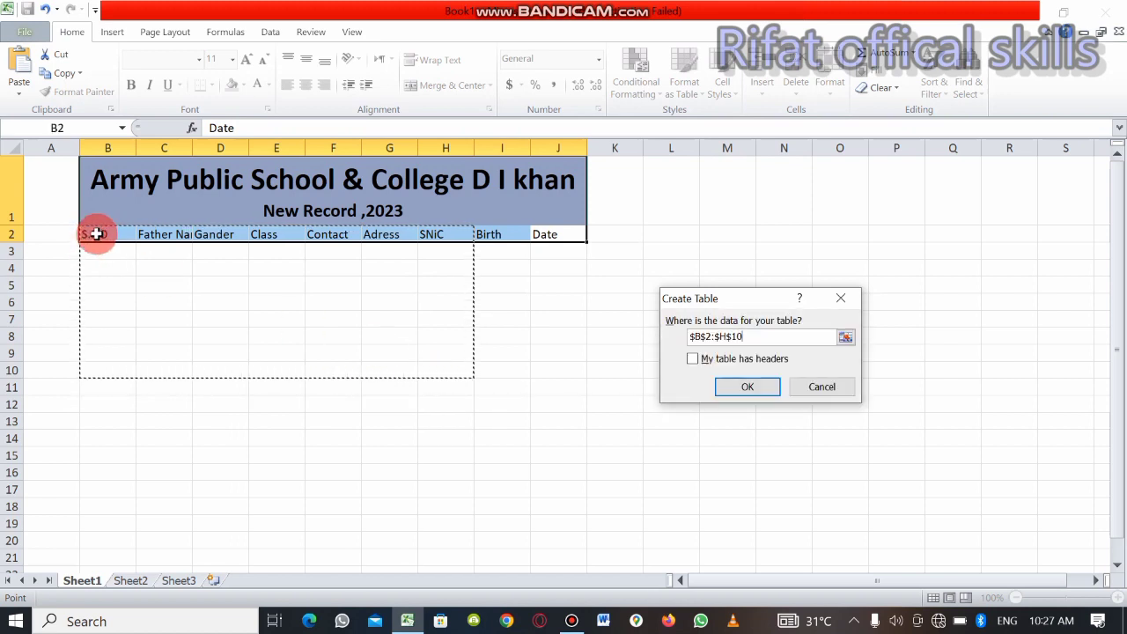
drag(94, 233, 537, 234)
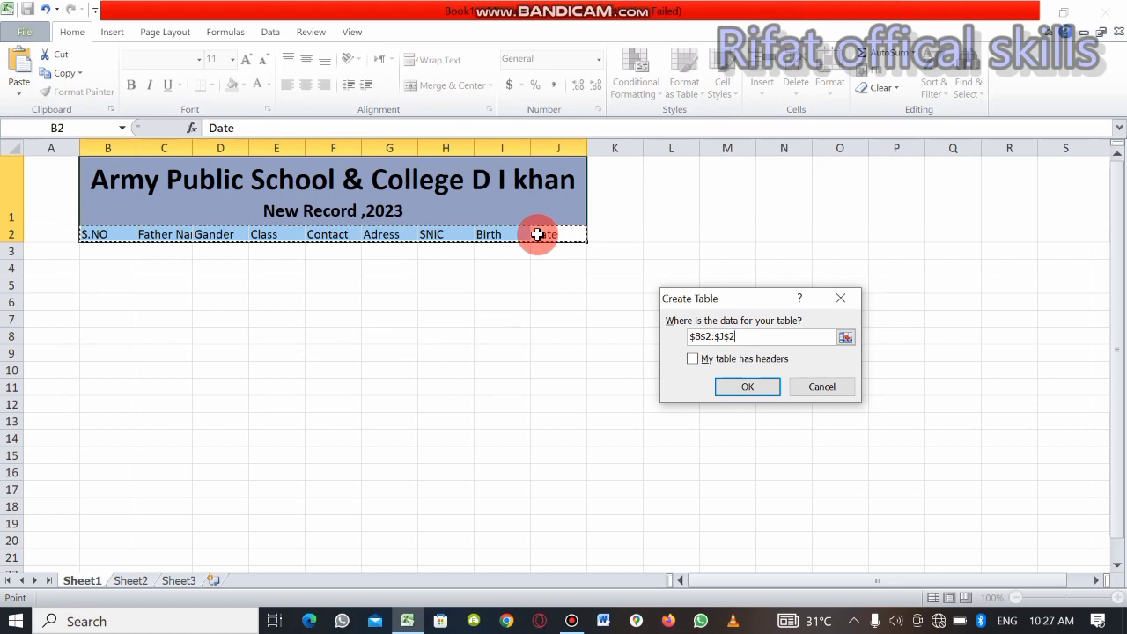
click(747, 359)
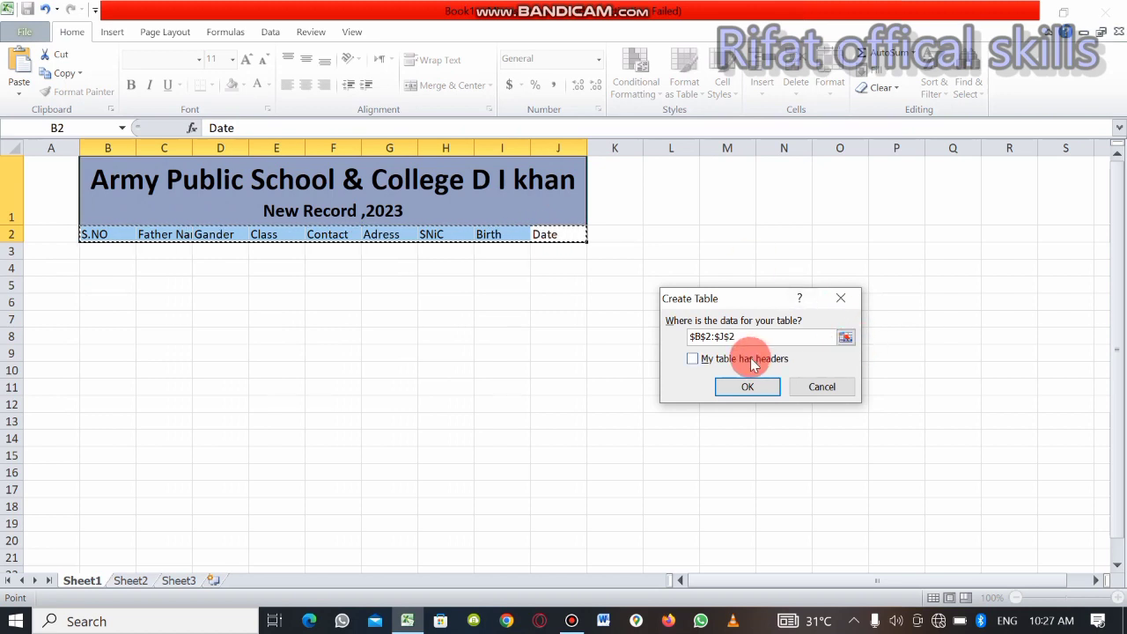
click(752, 387)
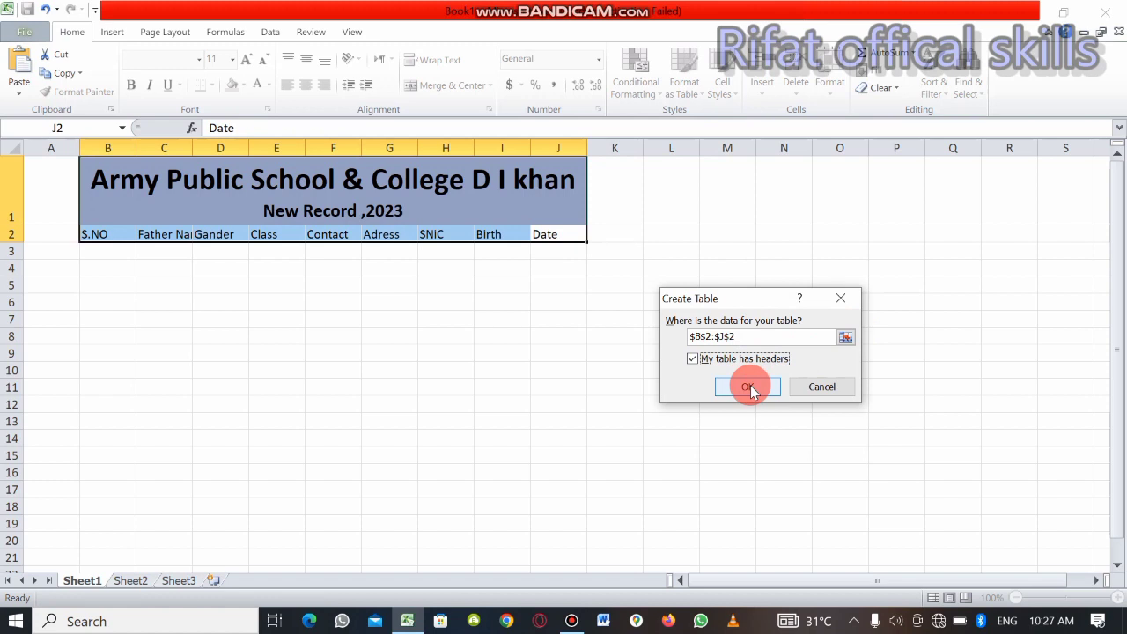
click(750, 387)
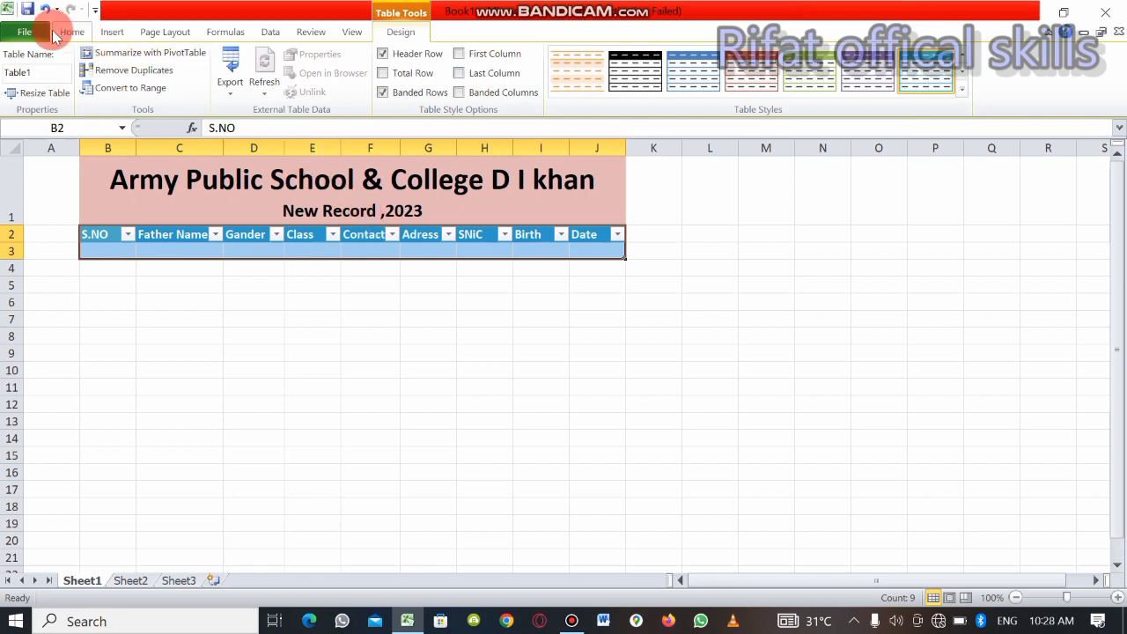
Open the ribbon customization options and list the Commands Not in the Ribbon
click(24, 33)
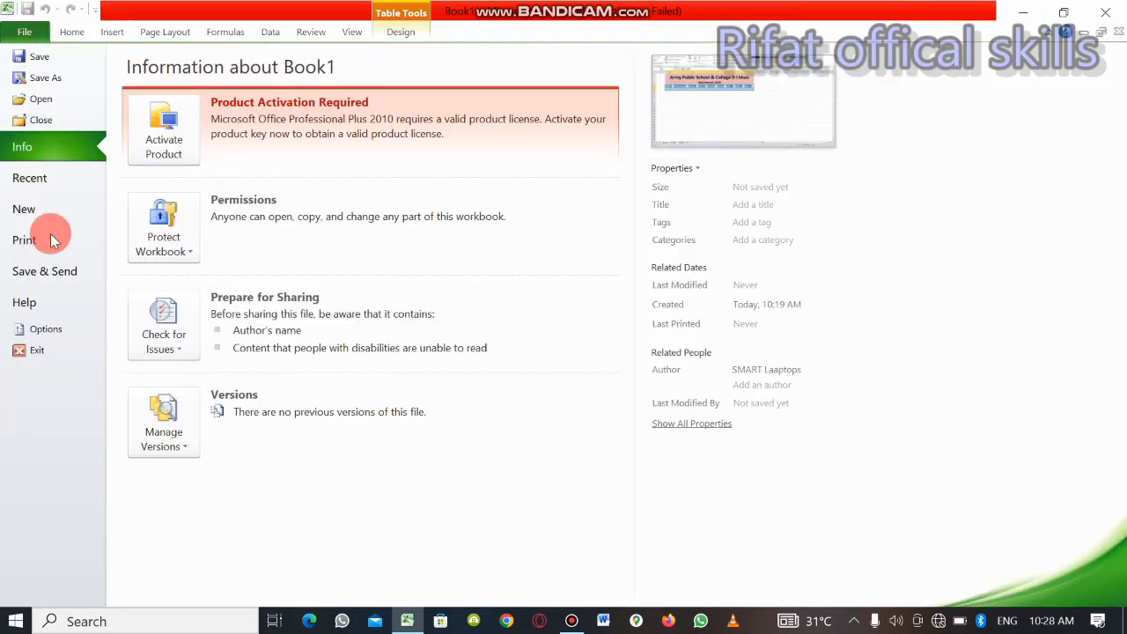
click(41, 328)
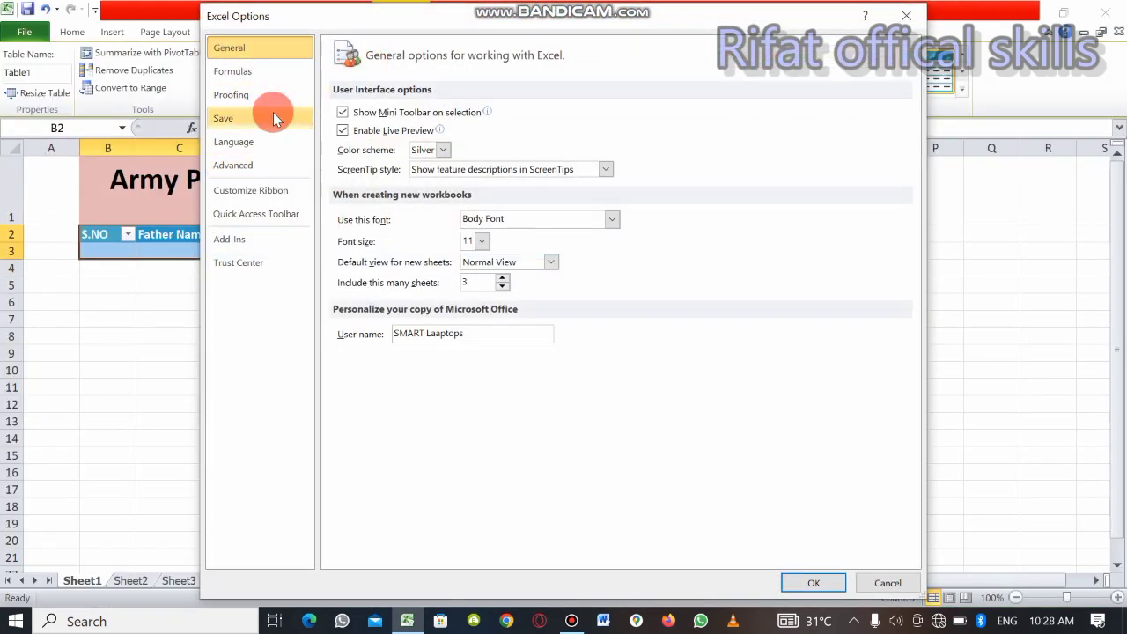
click(255, 193)
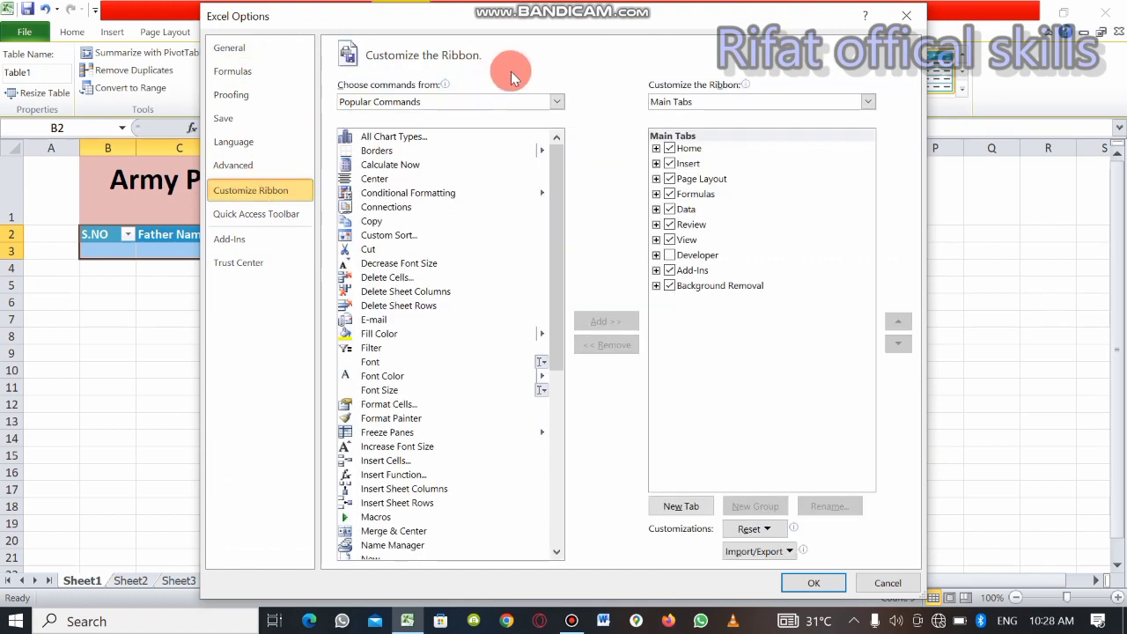
click(504, 97)
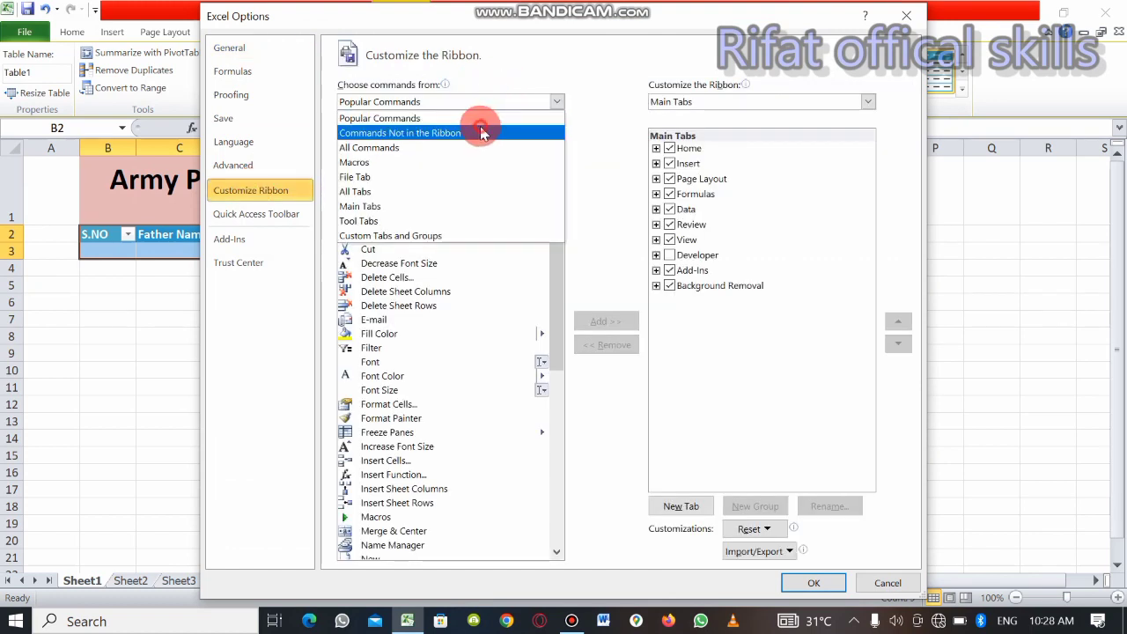
click(480, 130)
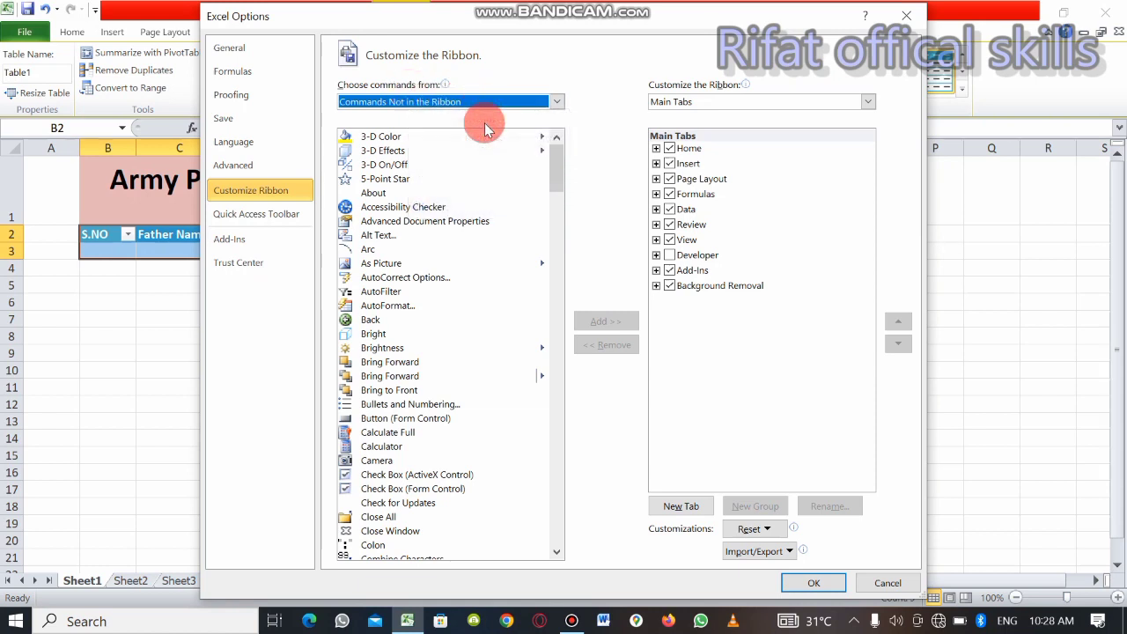
Create a new custom ribbon tab and rename it "School Form"
click(673, 507)
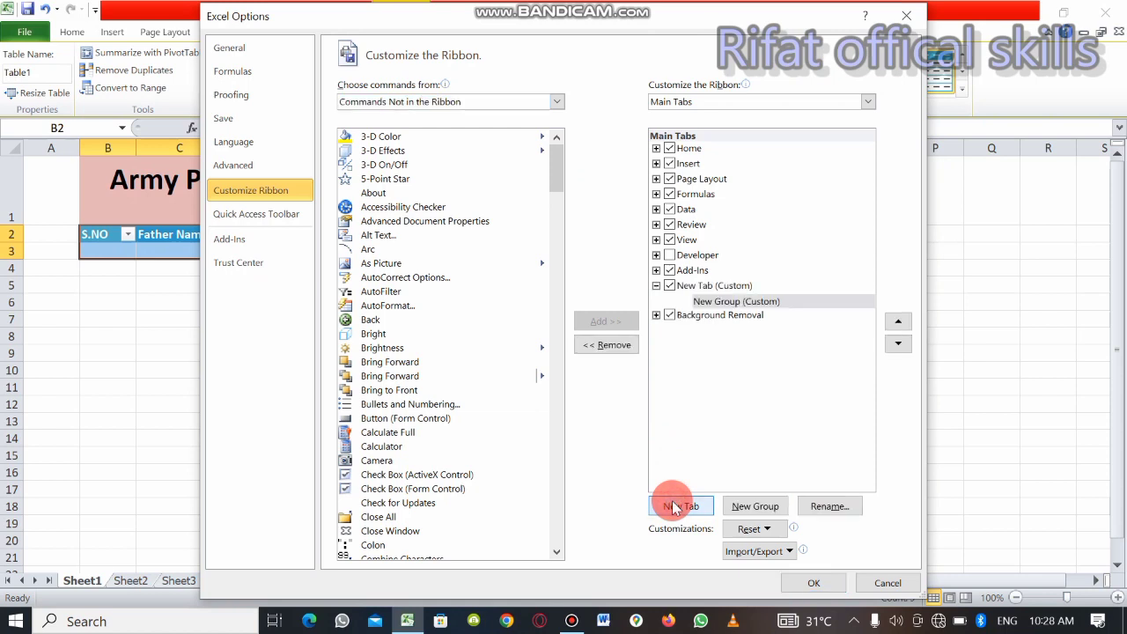
click(739, 287)
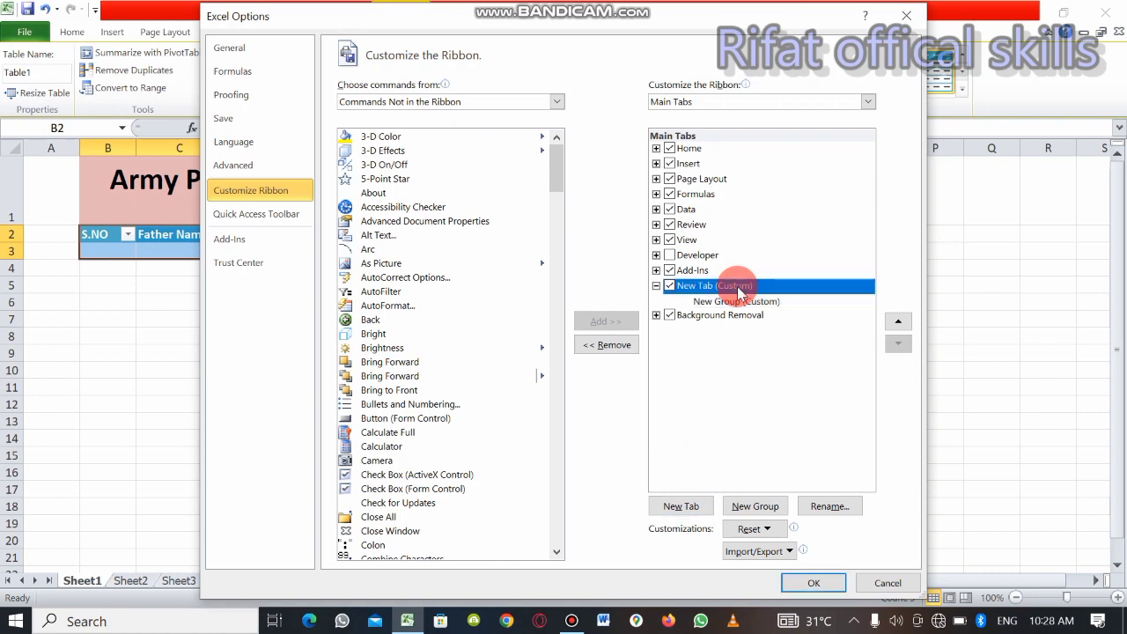
click(838, 509)
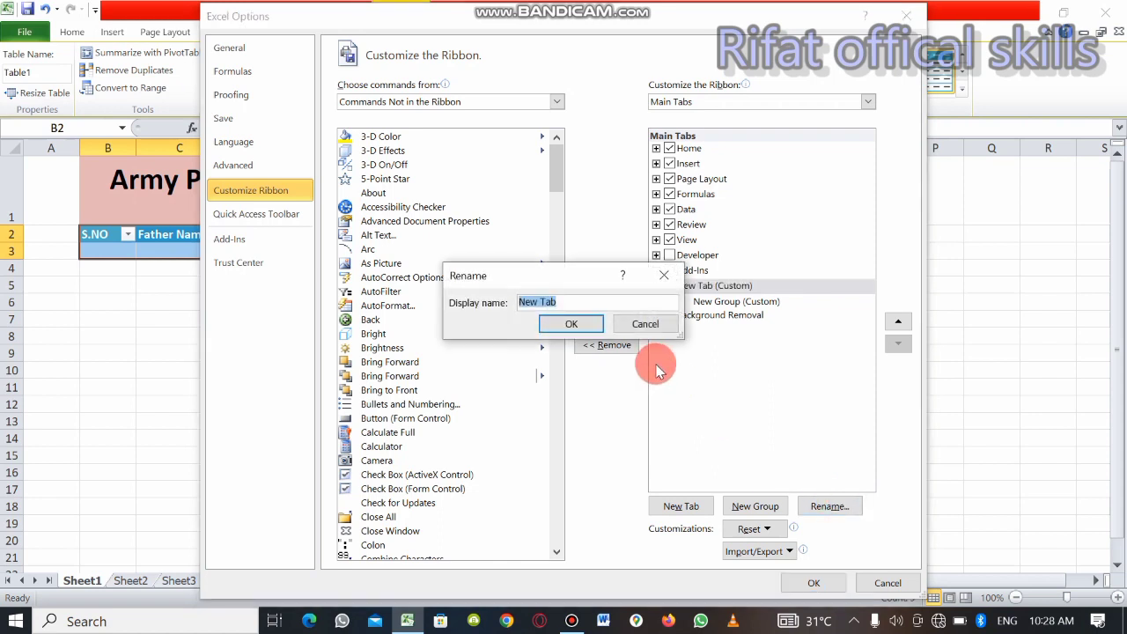
key(BackSpace)
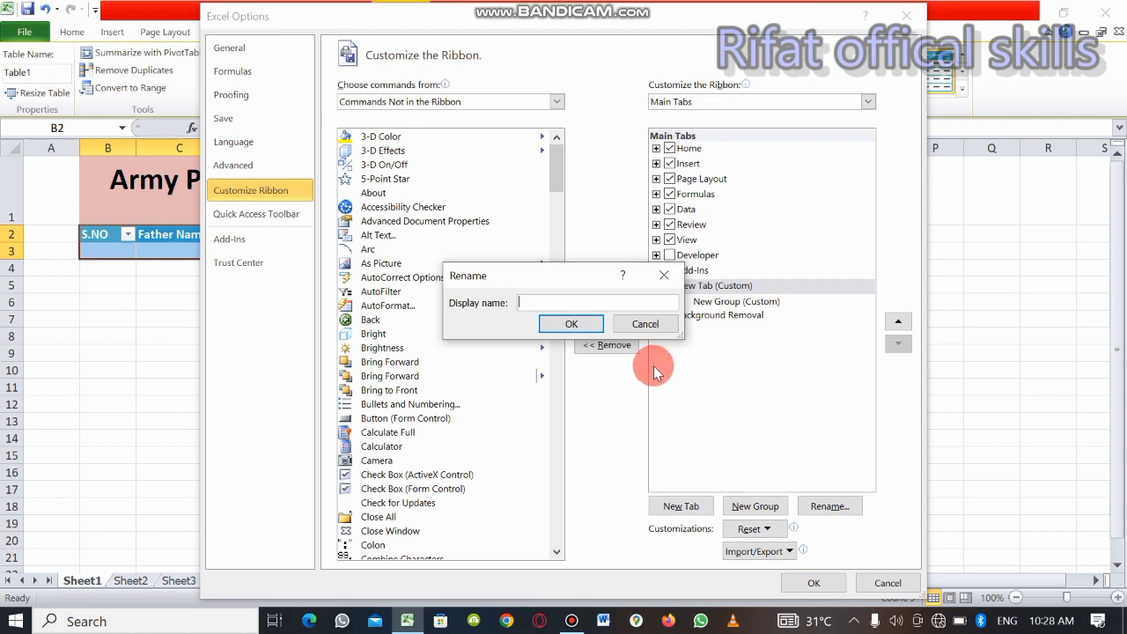
text(S)
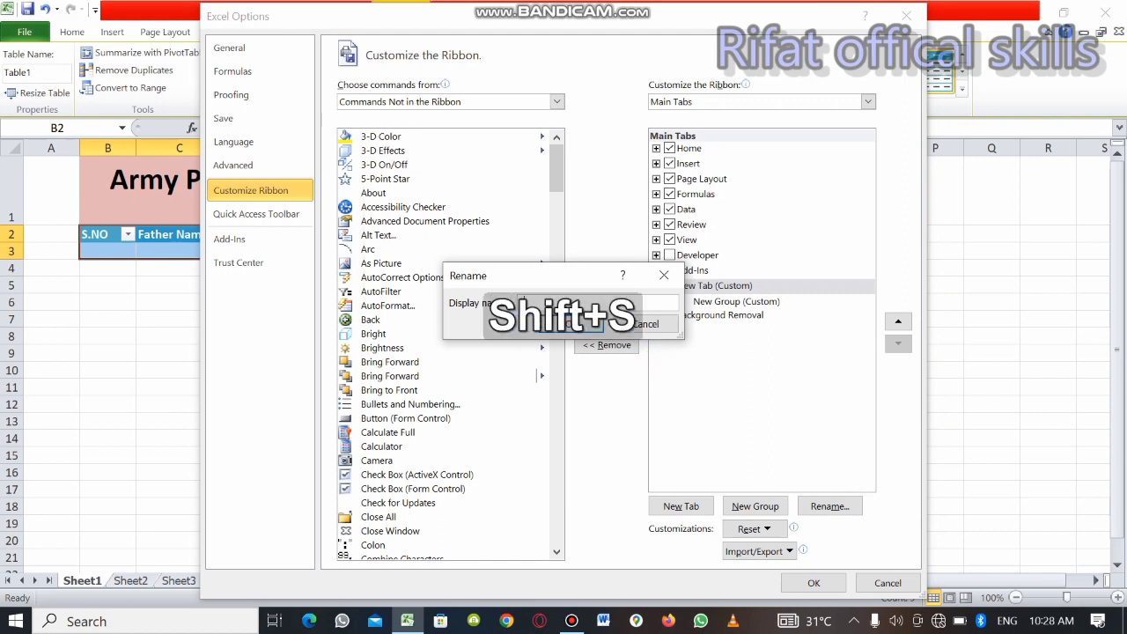
text(chool)
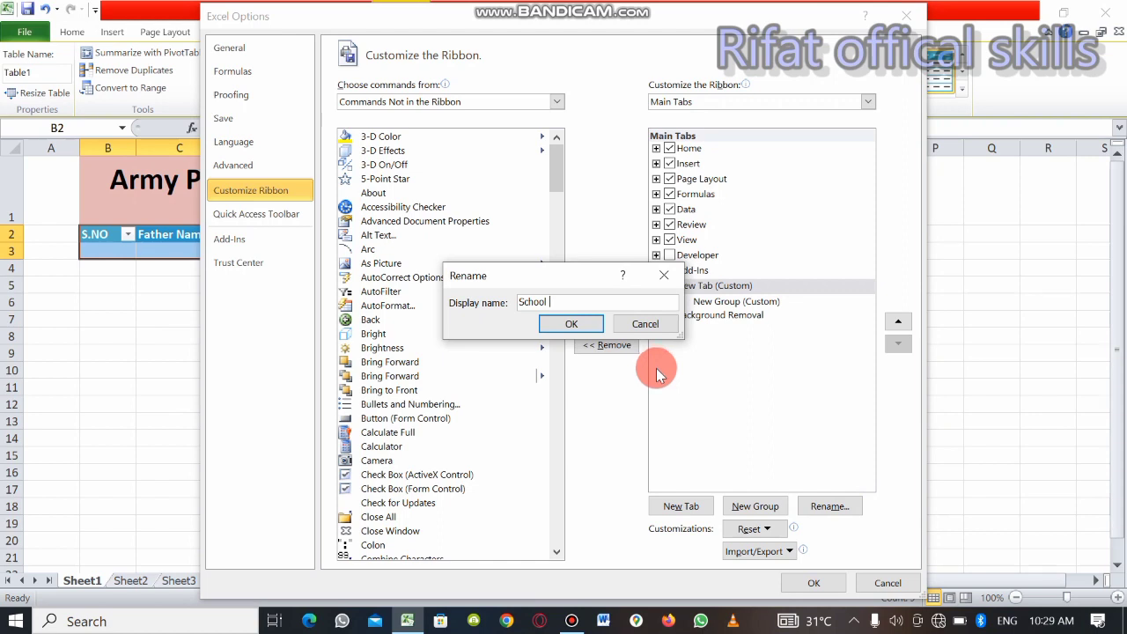
text(Form)
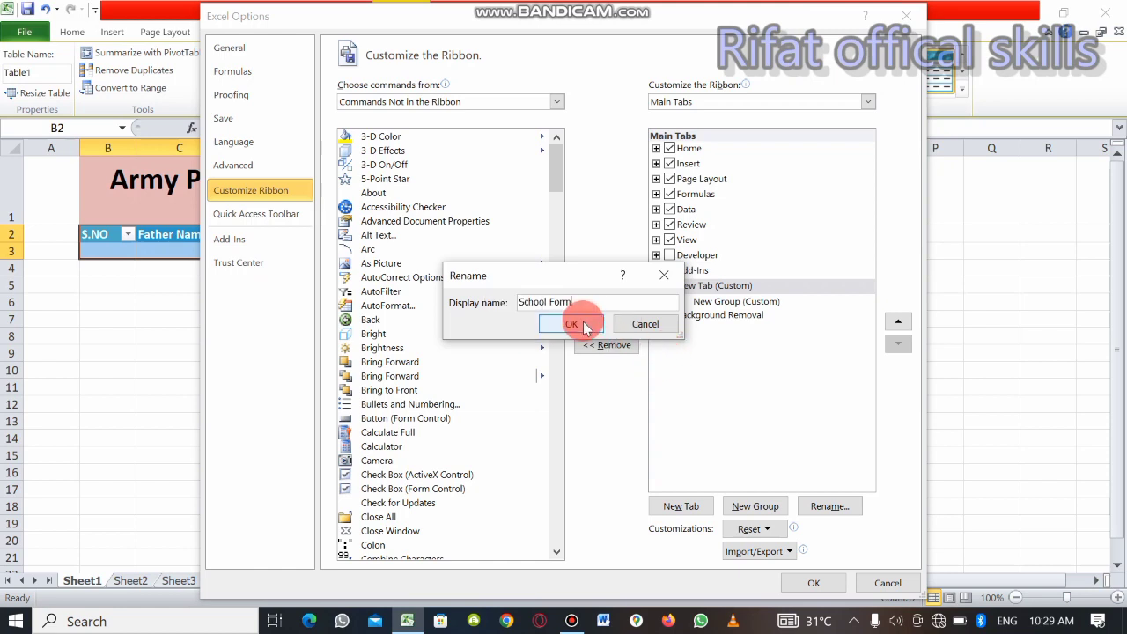
click(571, 324)
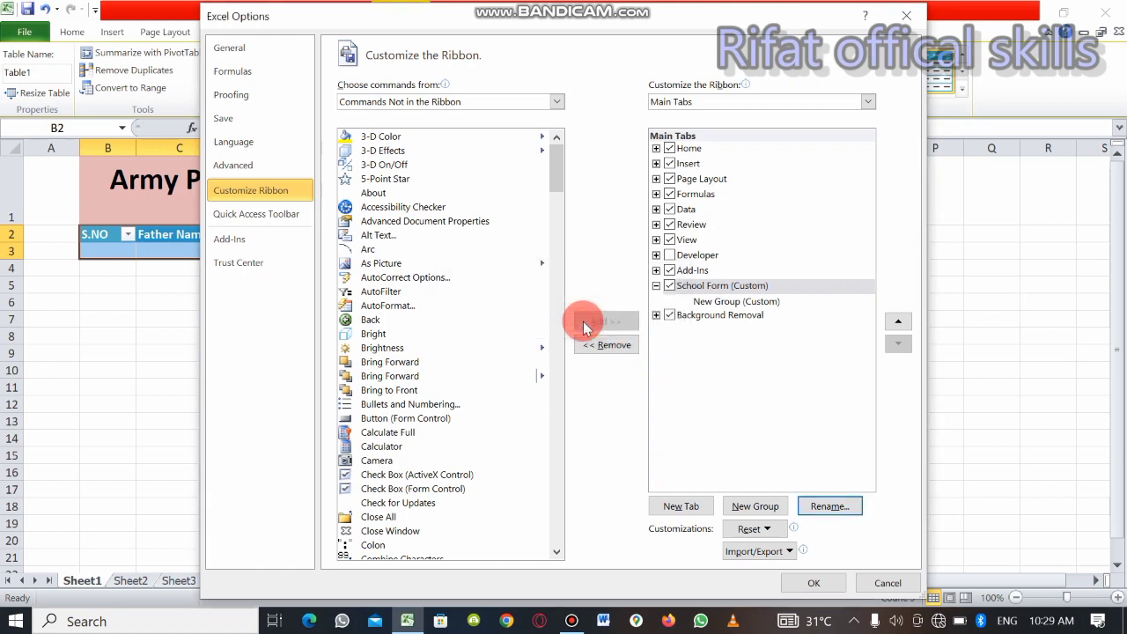
Add the Form command to the new group of the School Form ribbon tab and apply the customization
click(732, 301)
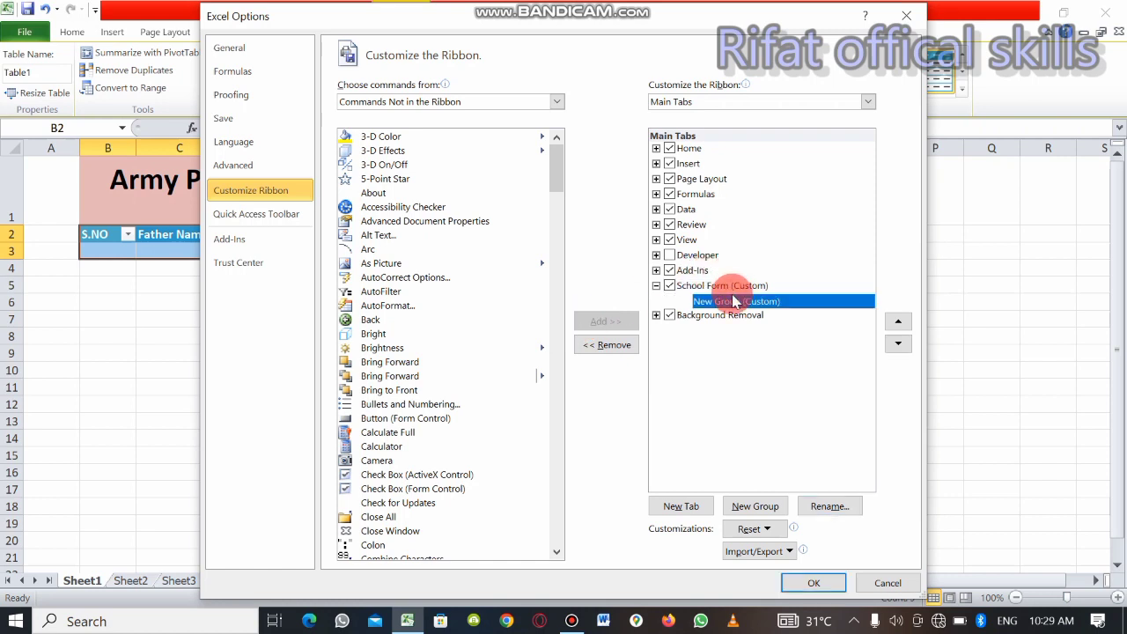
click(545, 255)
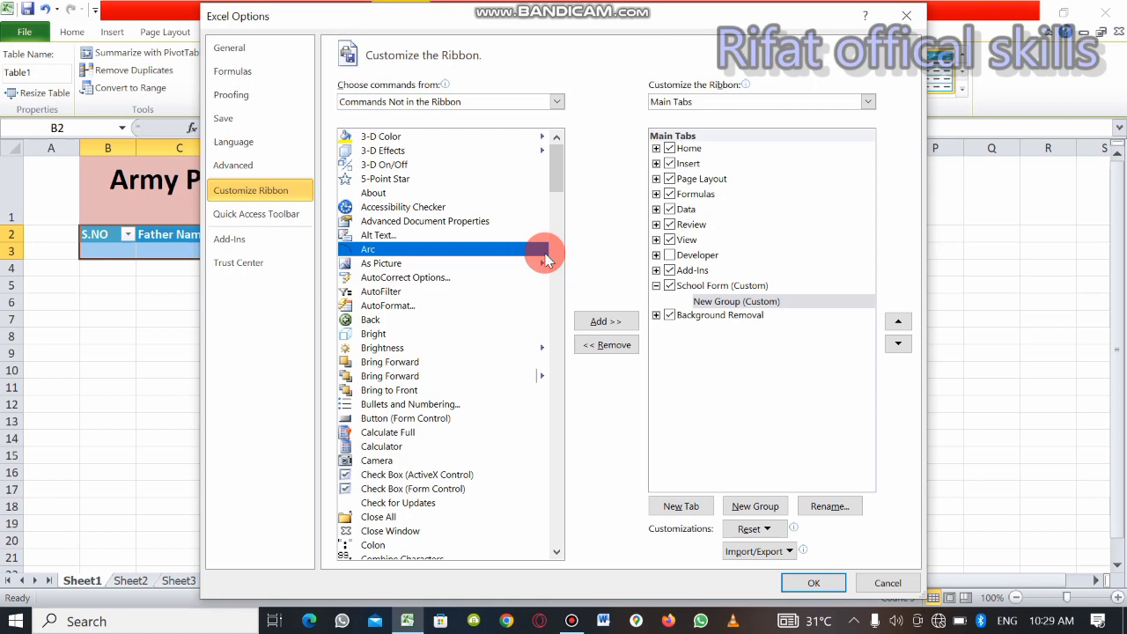
key(f)
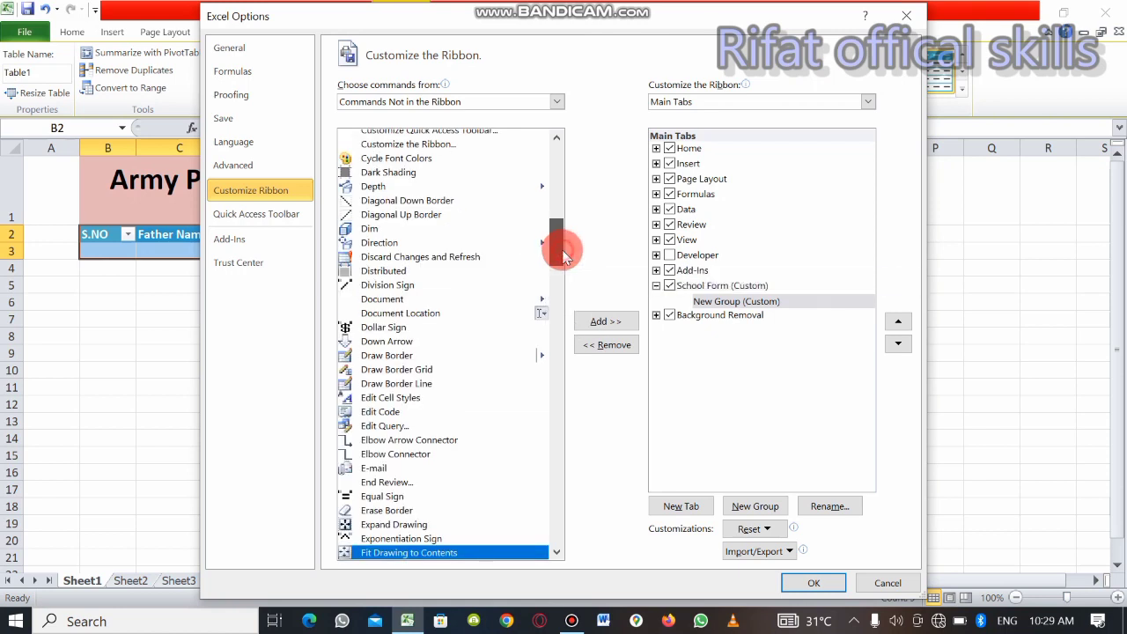
drag(561, 246, 562, 282)
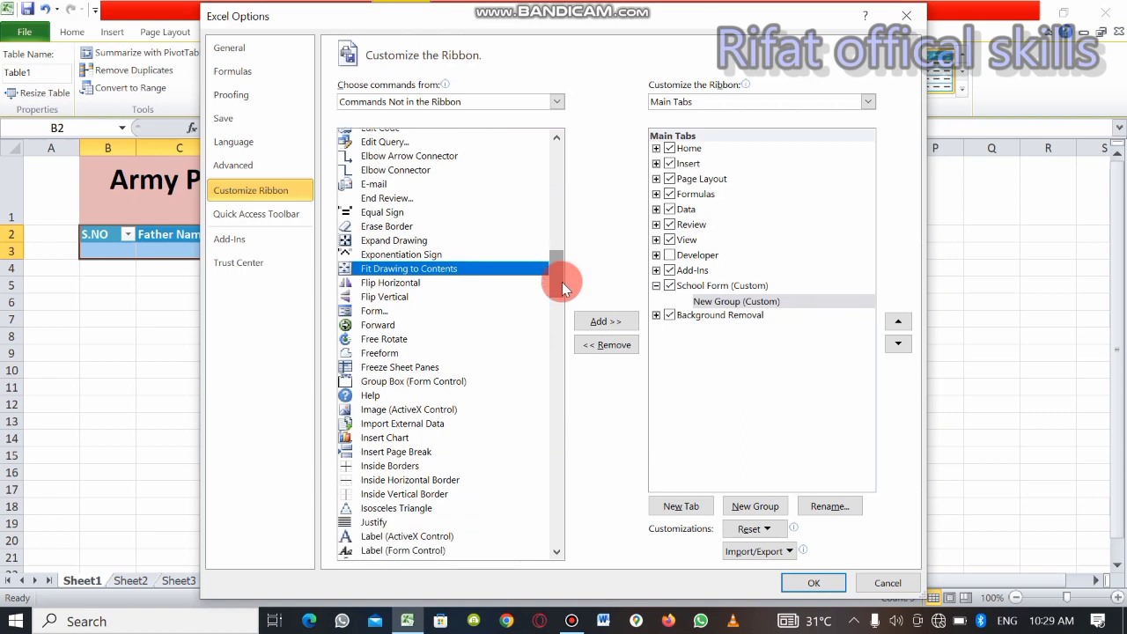
click(387, 317)
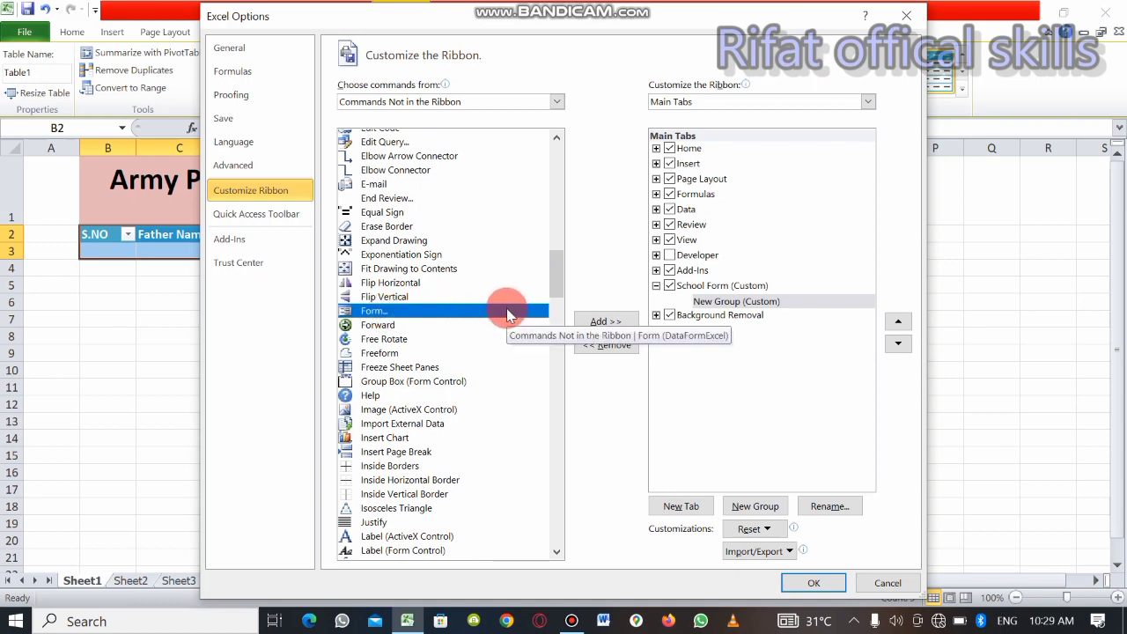
click(630, 322)
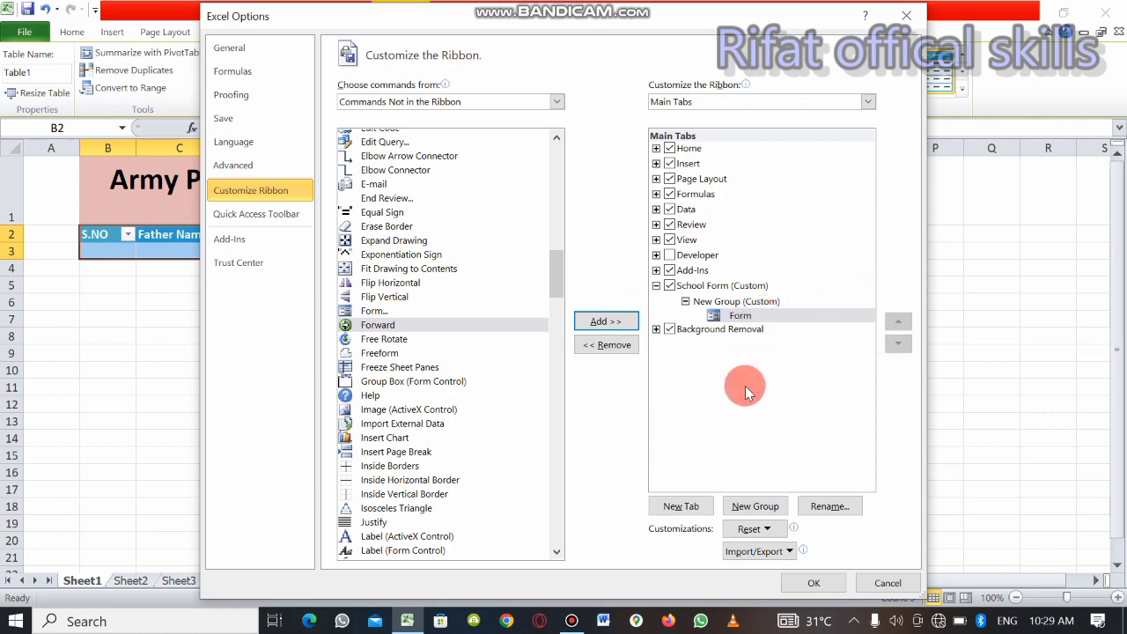
click(814, 583)
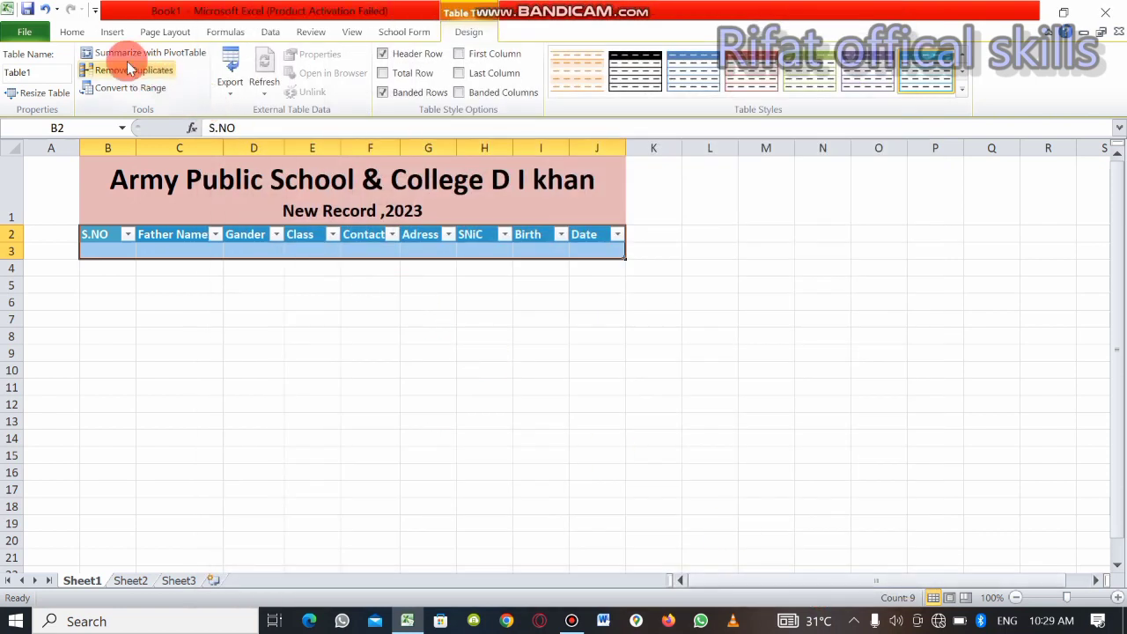
click(74, 33)
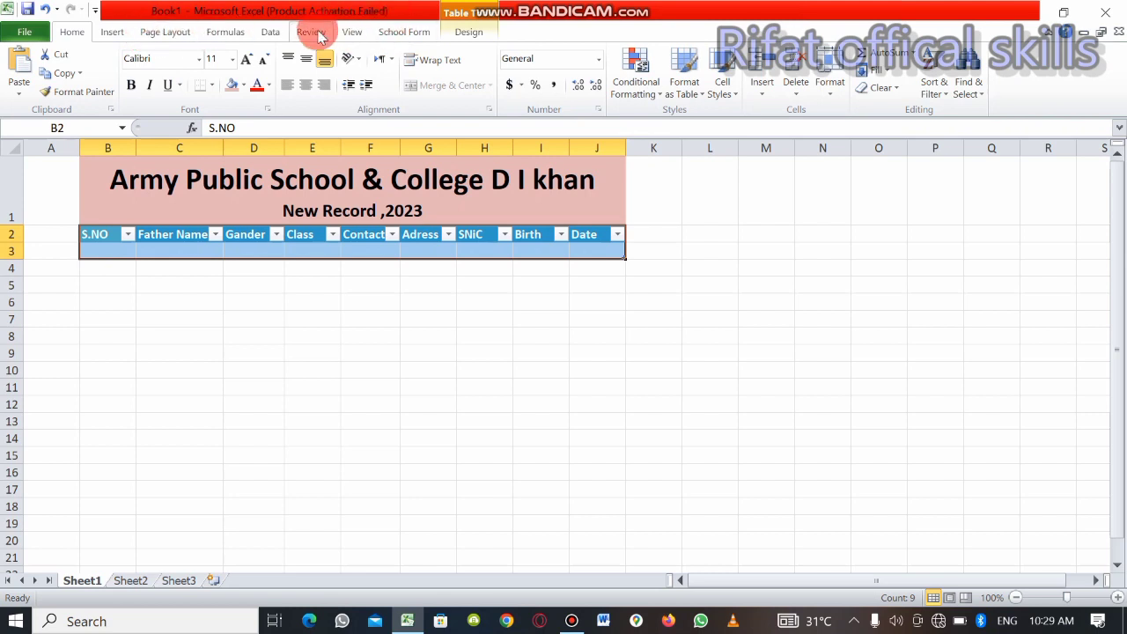
click(165, 34)
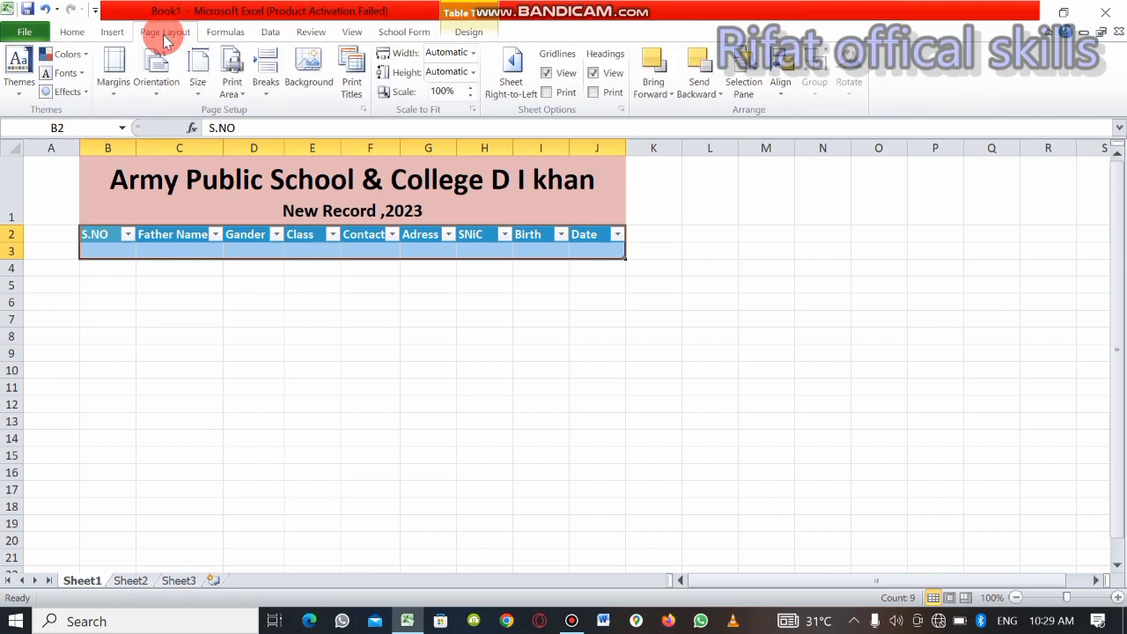
click(211, 34)
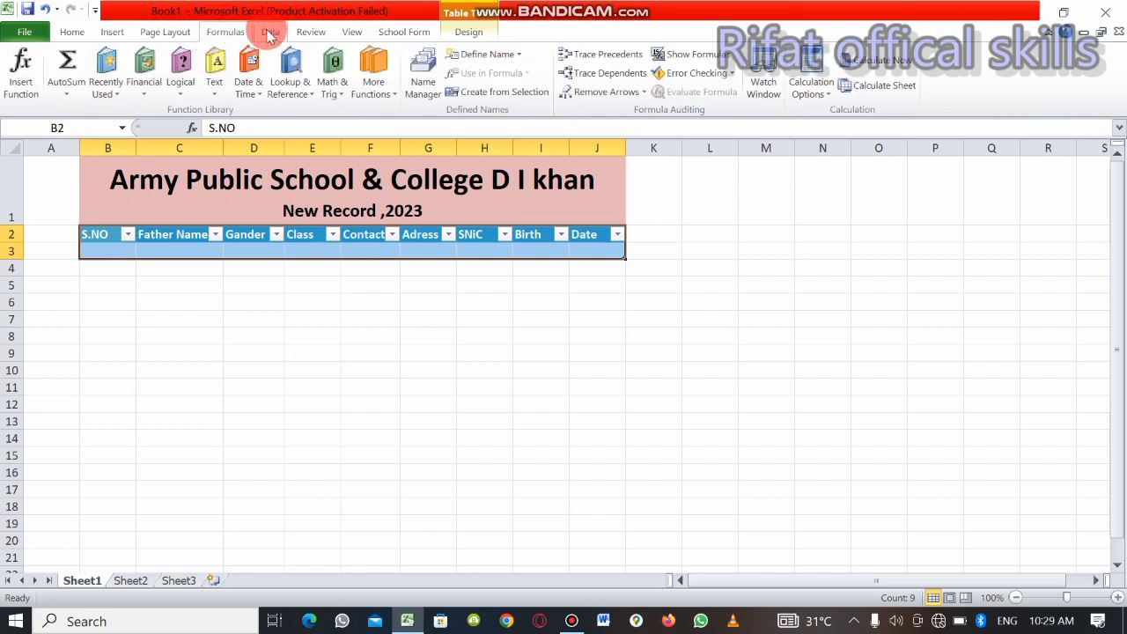
click(265, 32)
click(384, 36)
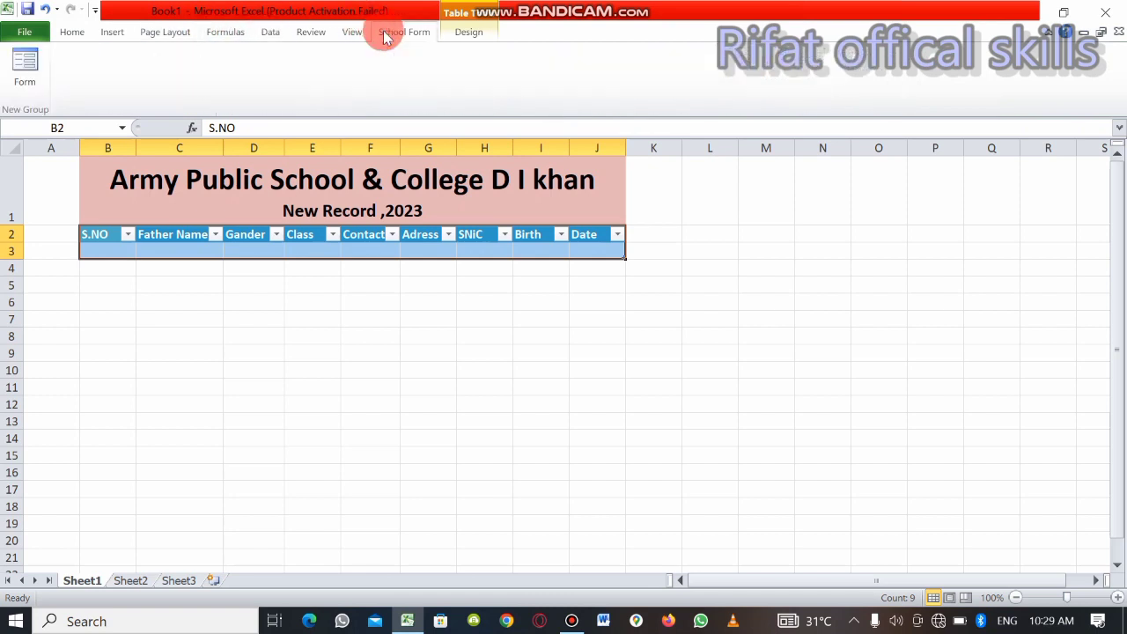
click(454, 31)
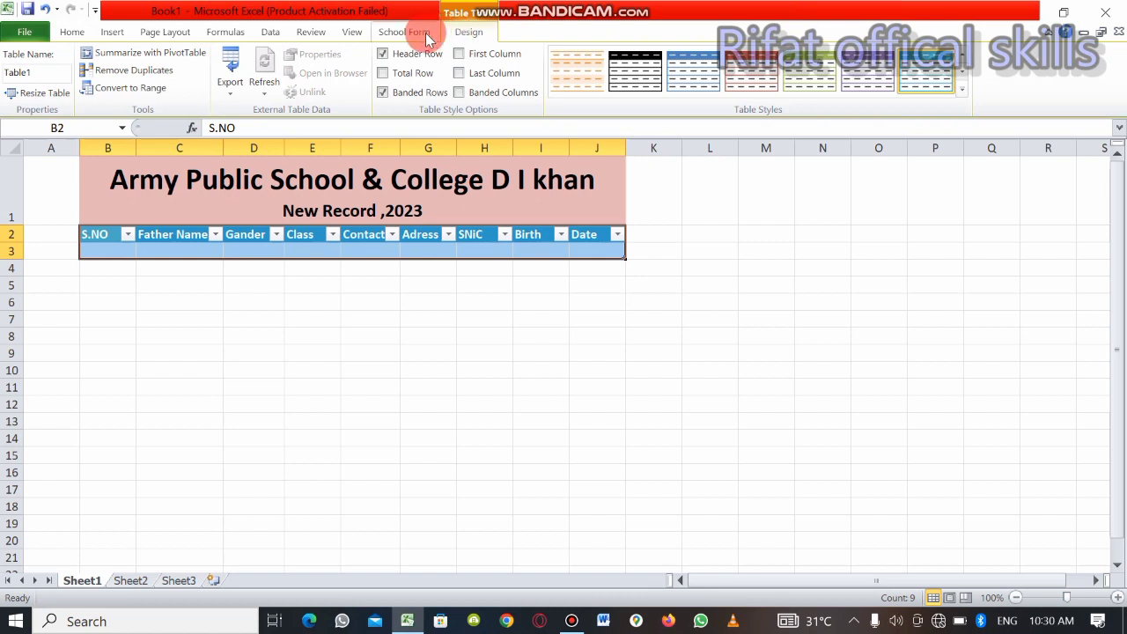
Open the record table's data entry form from the custom School Form commands, examine its fields, and close it
click(428, 37)
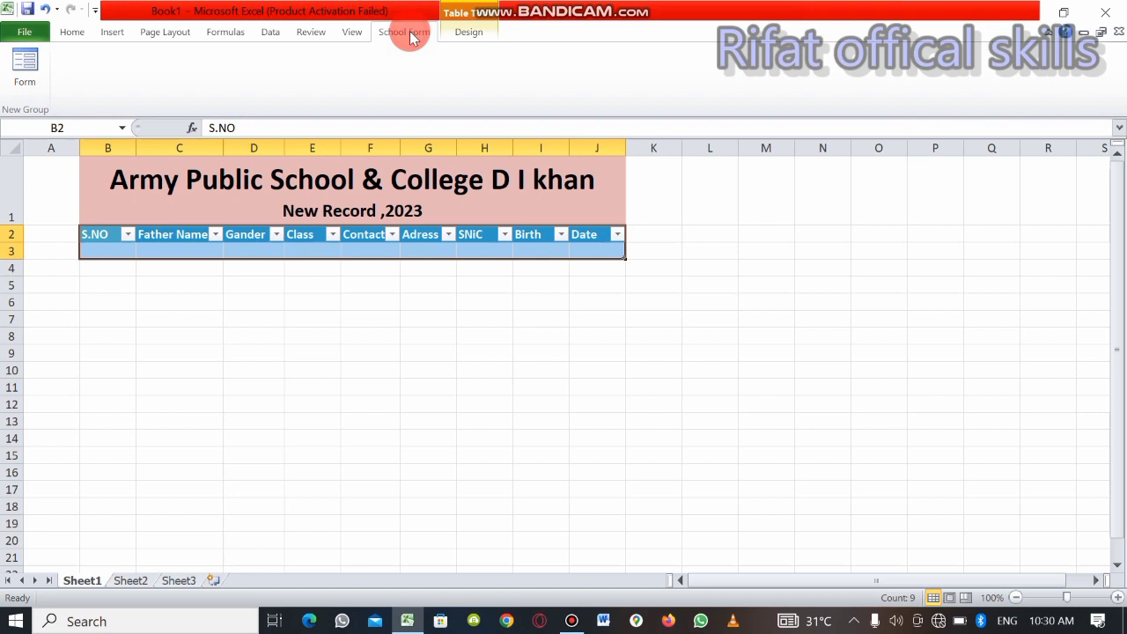
click(240, 266)
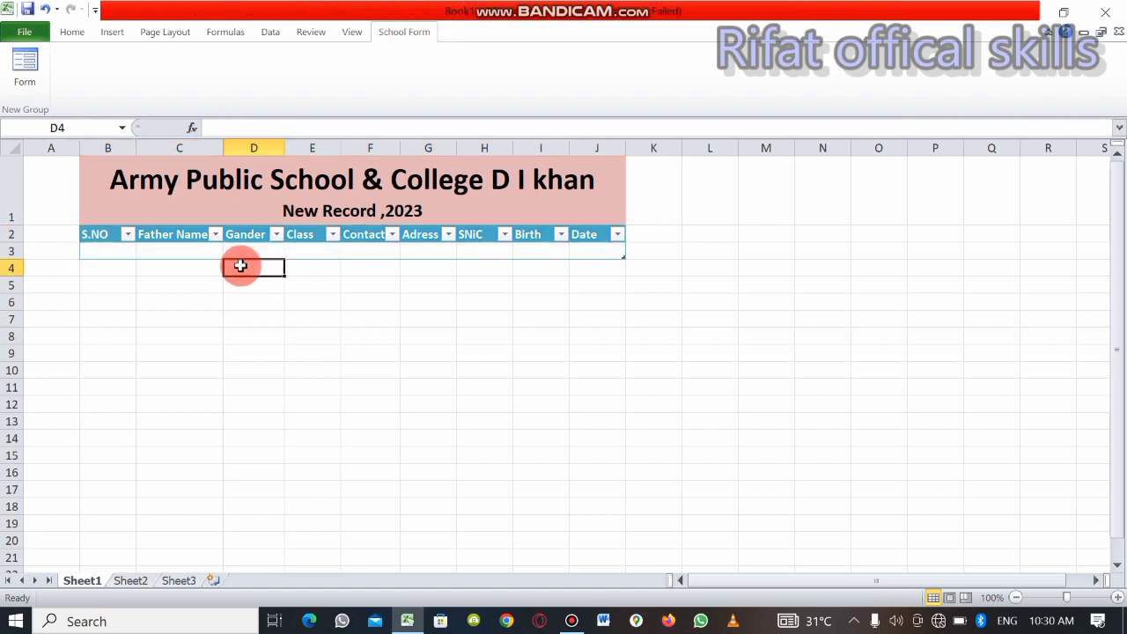
click(119, 249)
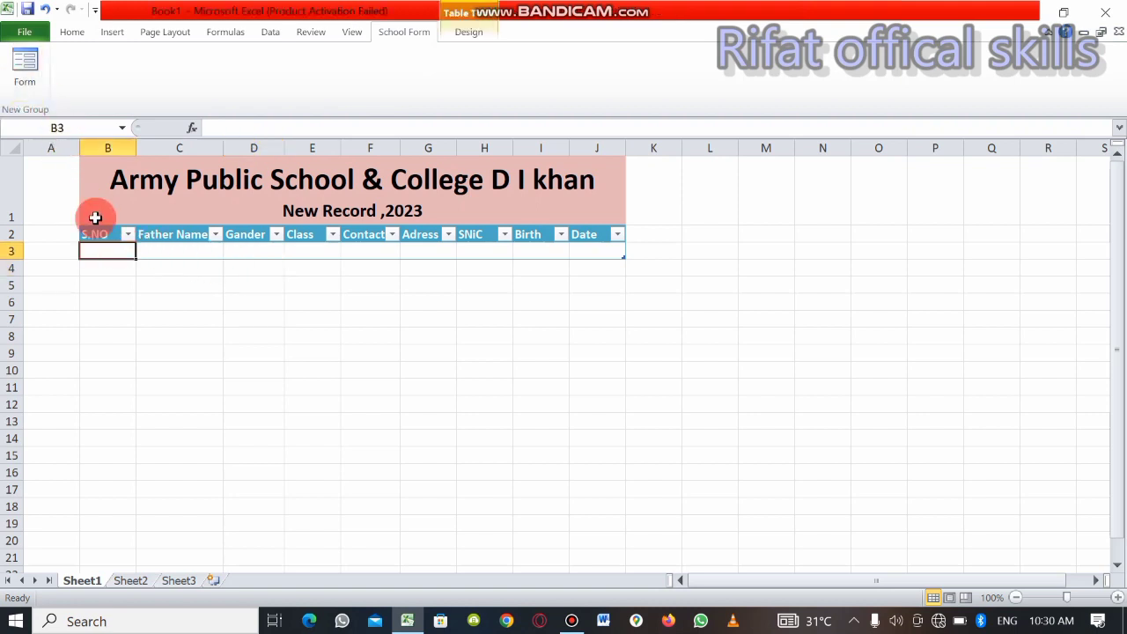
click(25, 71)
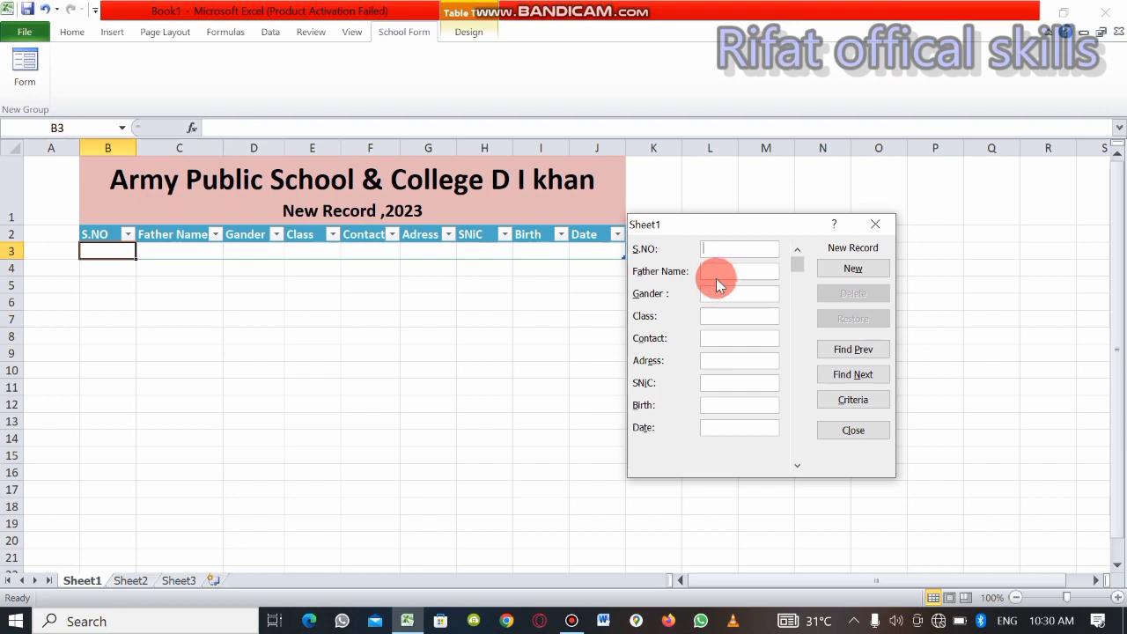
click(871, 228)
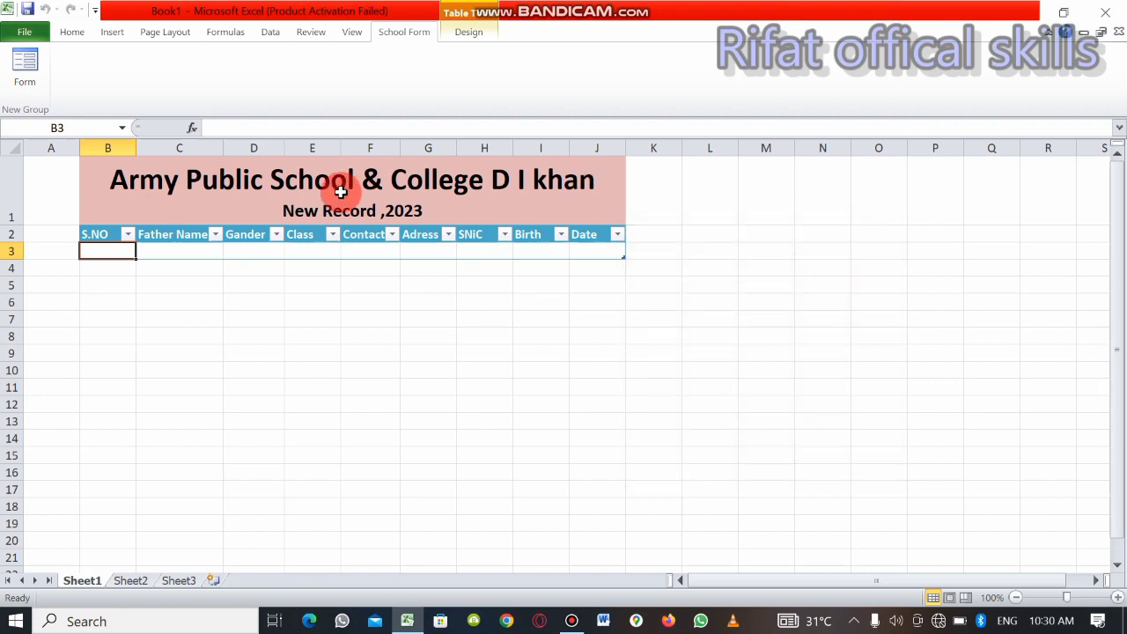
click(100, 234)
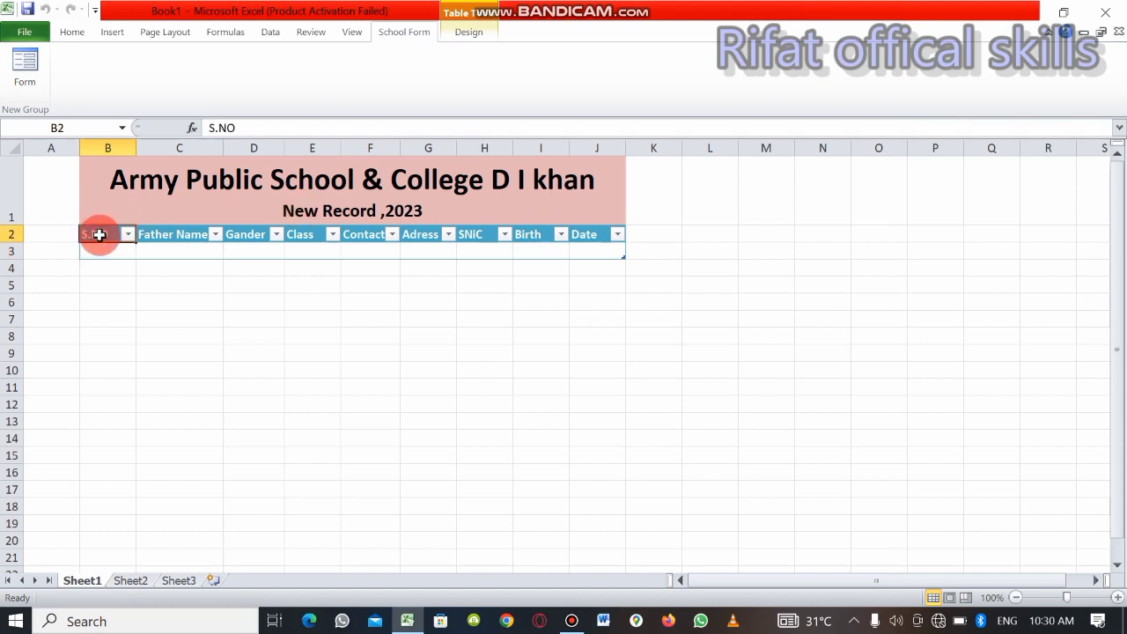
click(31, 75)
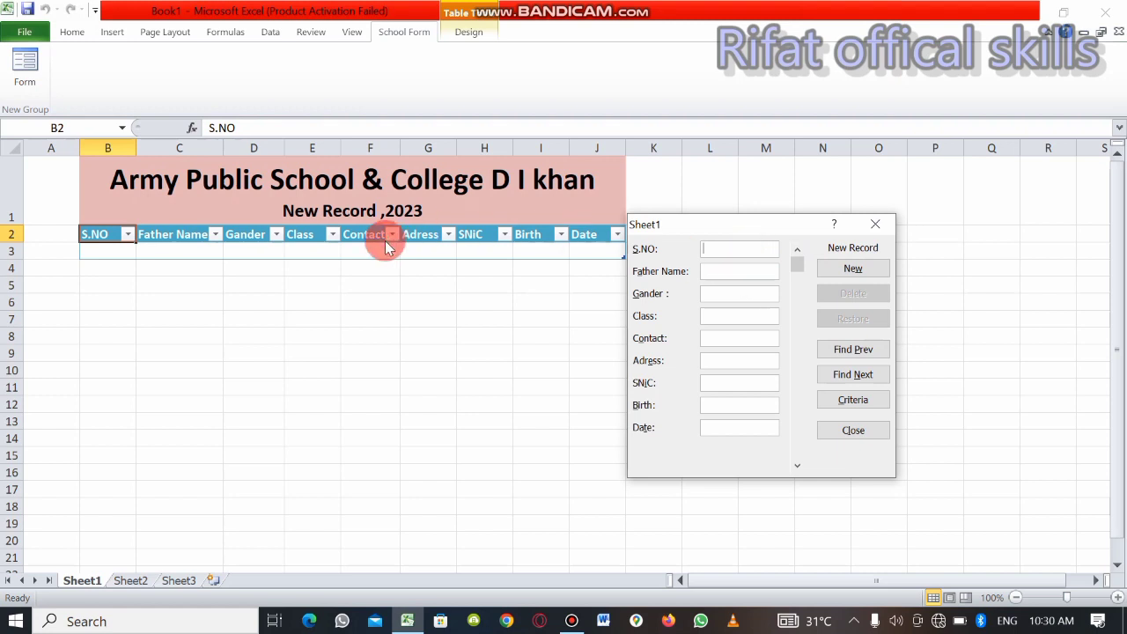
click(874, 224)
click(117, 253)
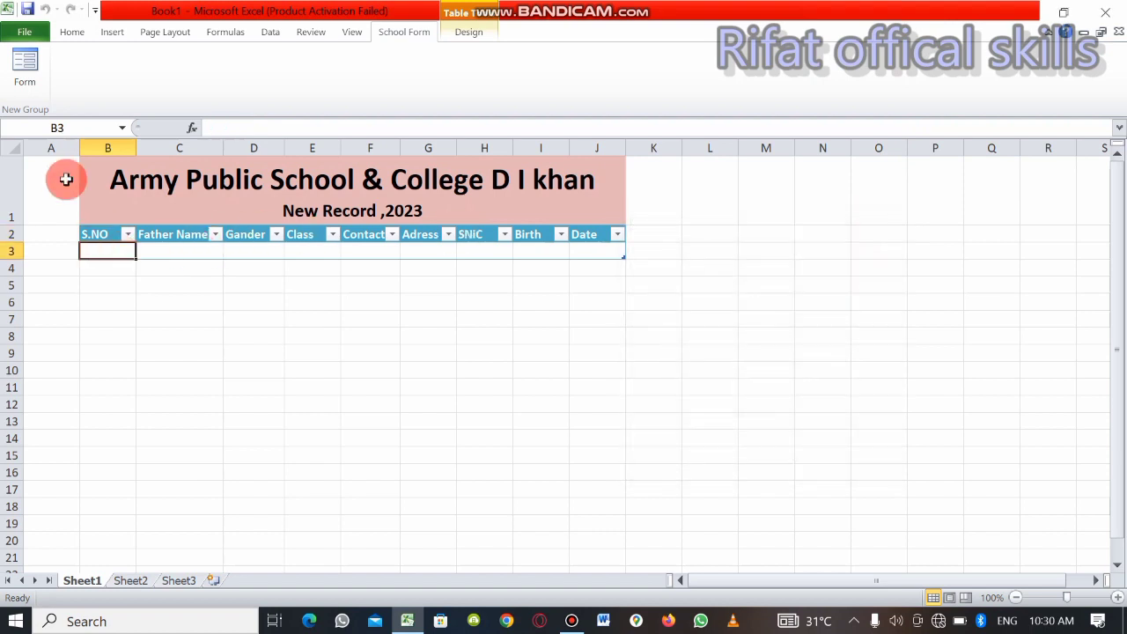
click(26, 79)
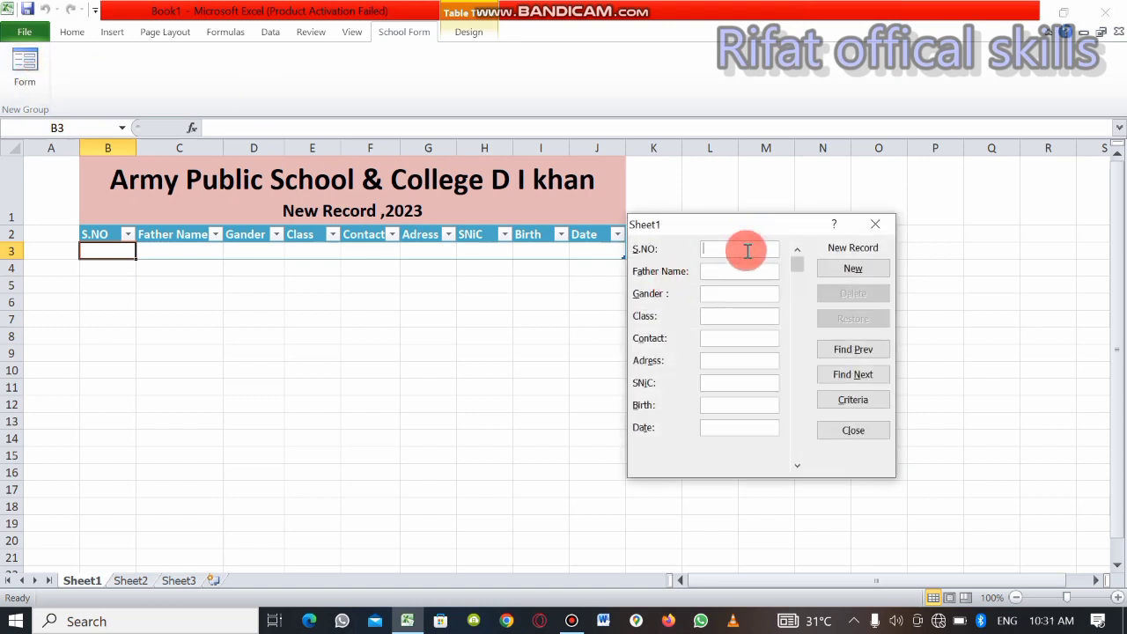
text(1)
key(Tab)
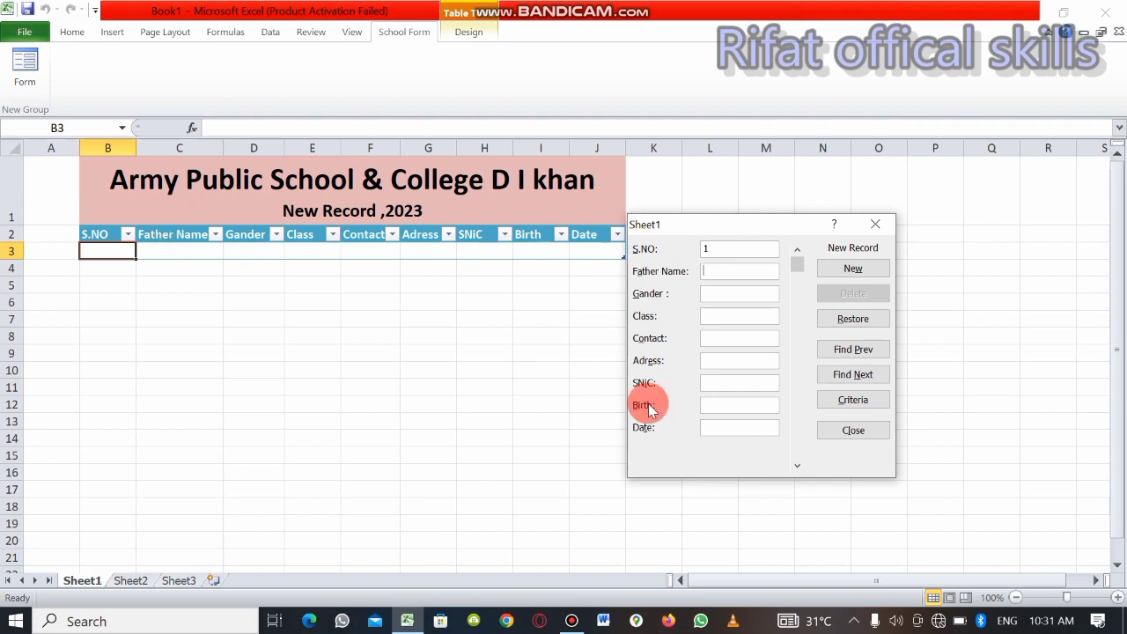
click(888, 230)
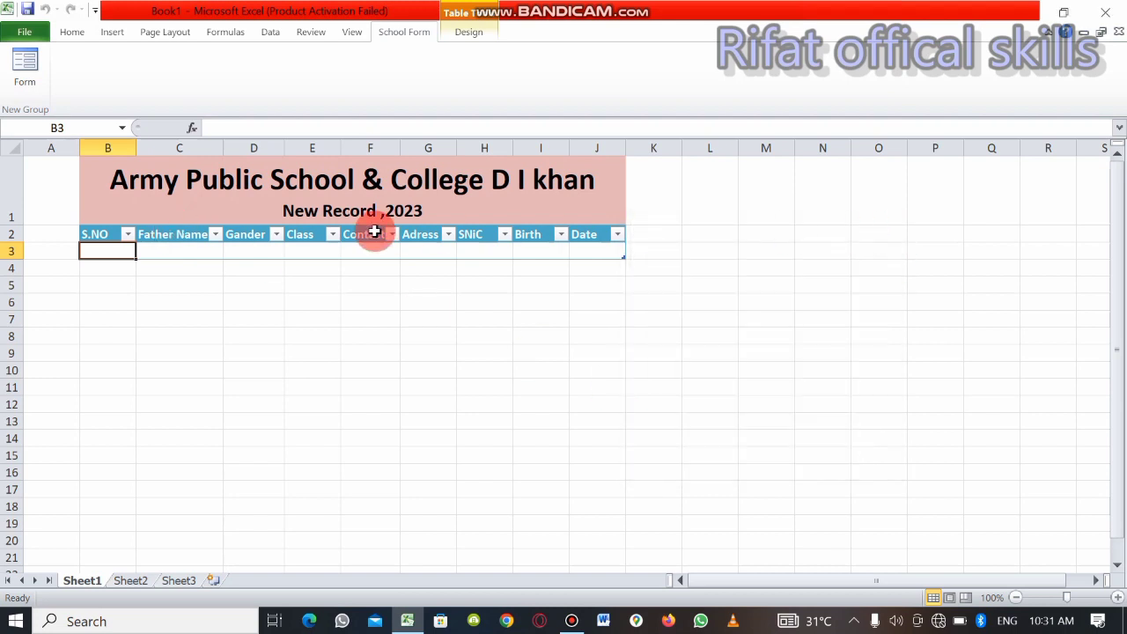
Insert a new table column to the left of the Father Name column
click(164, 233)
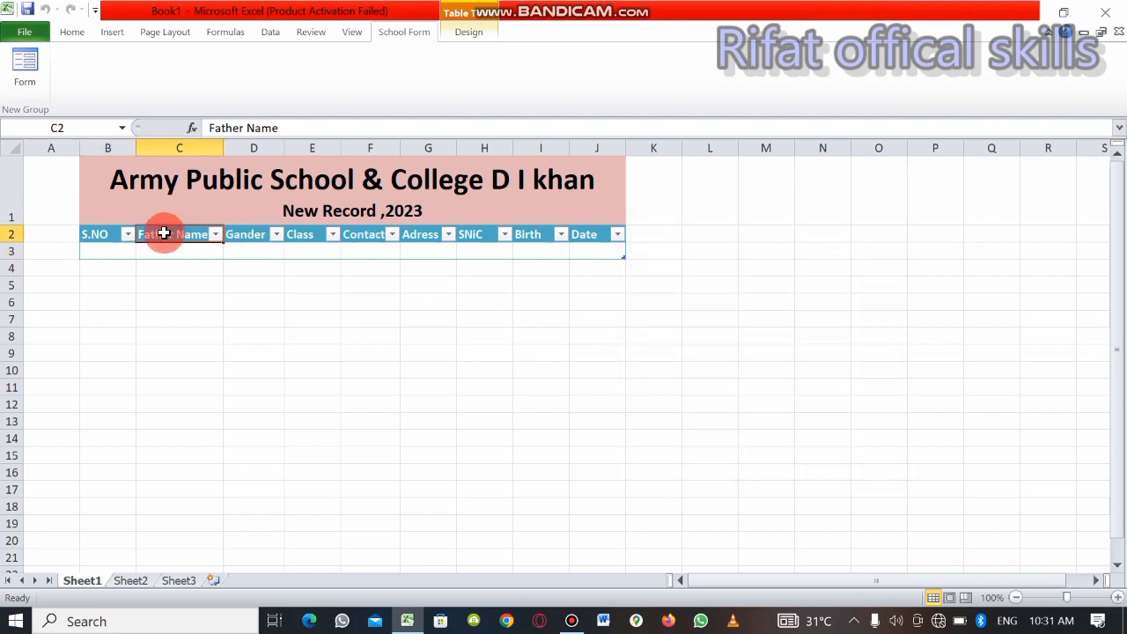
right_click(164, 233)
mouse_move(233, 449)
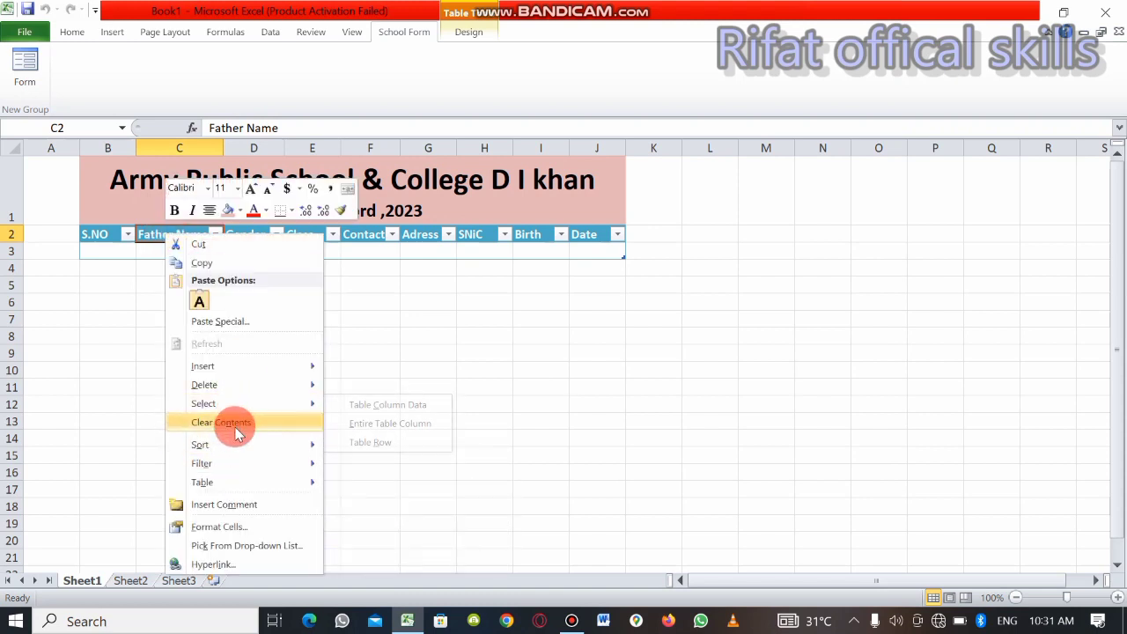
mouse_move(239, 374)
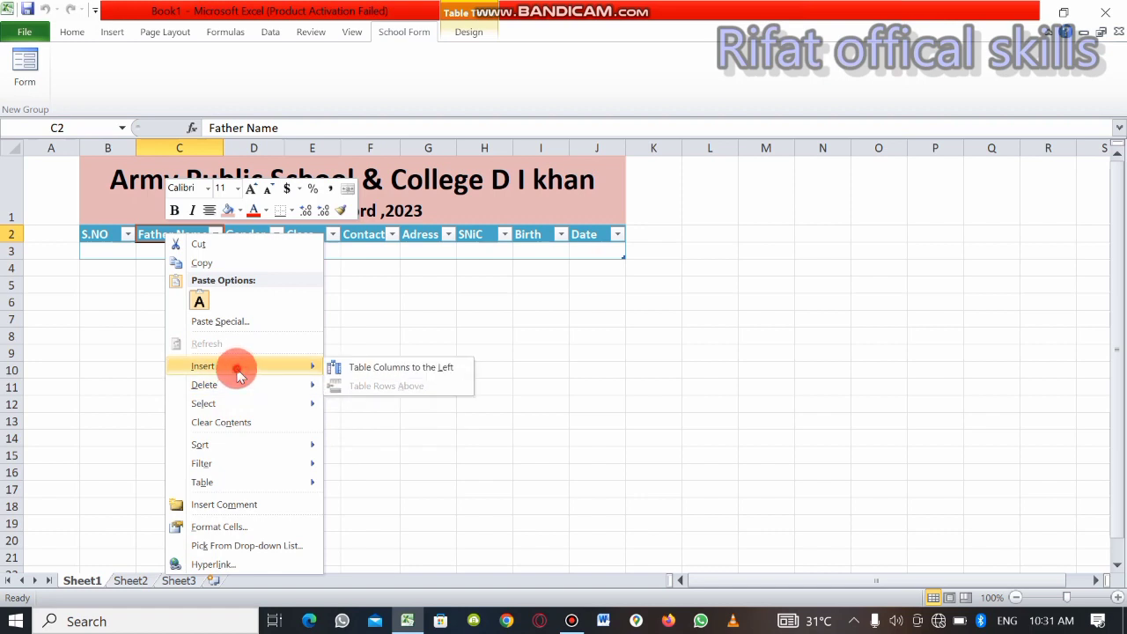
click(362, 370)
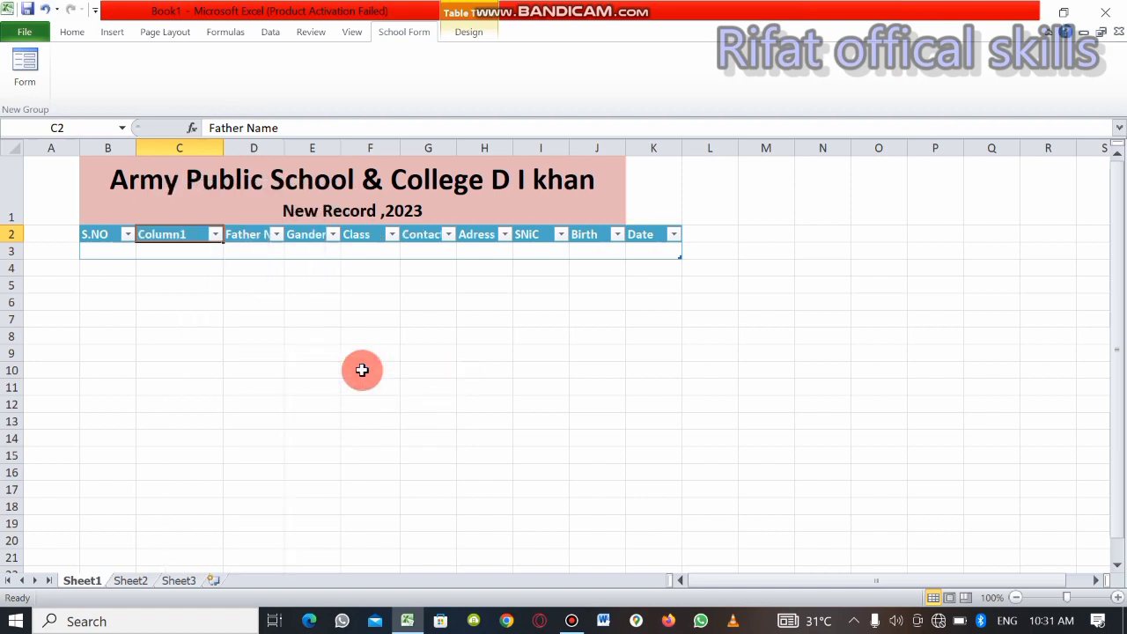
Rename the header of the new column between S.NO and Father Name as "Name"
click(198, 236)
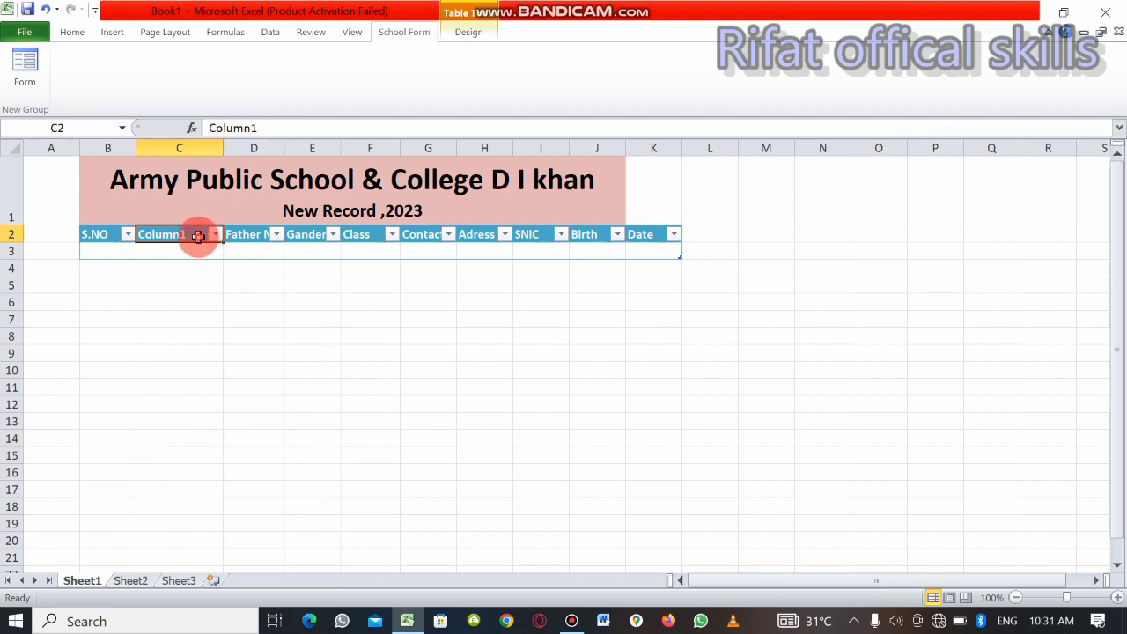
double_click(199, 236)
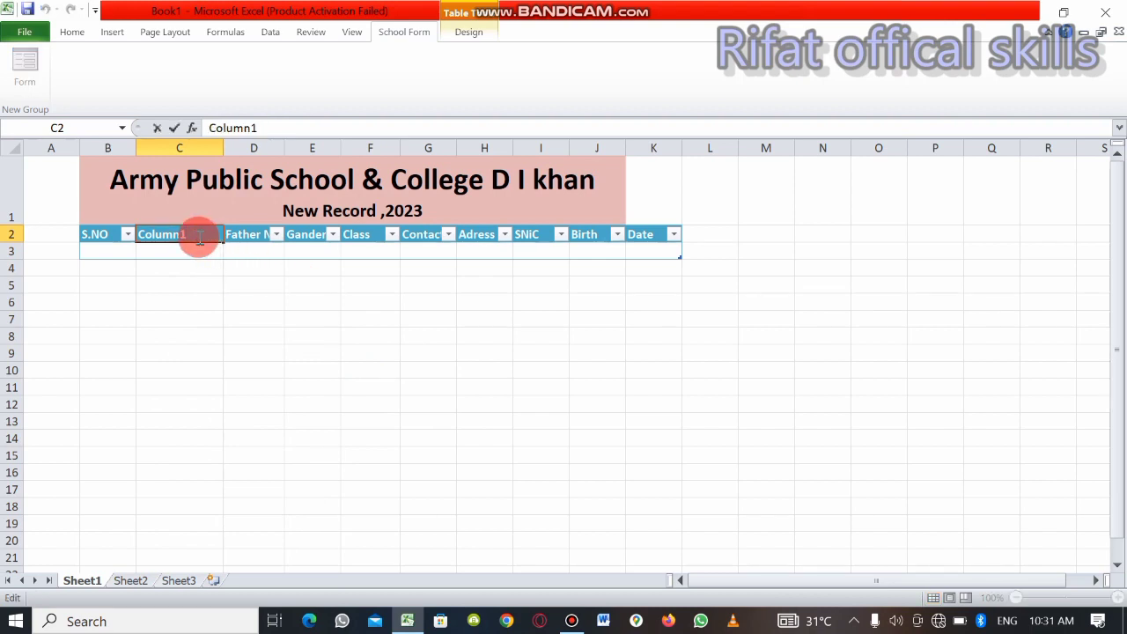
key(BackSpace)
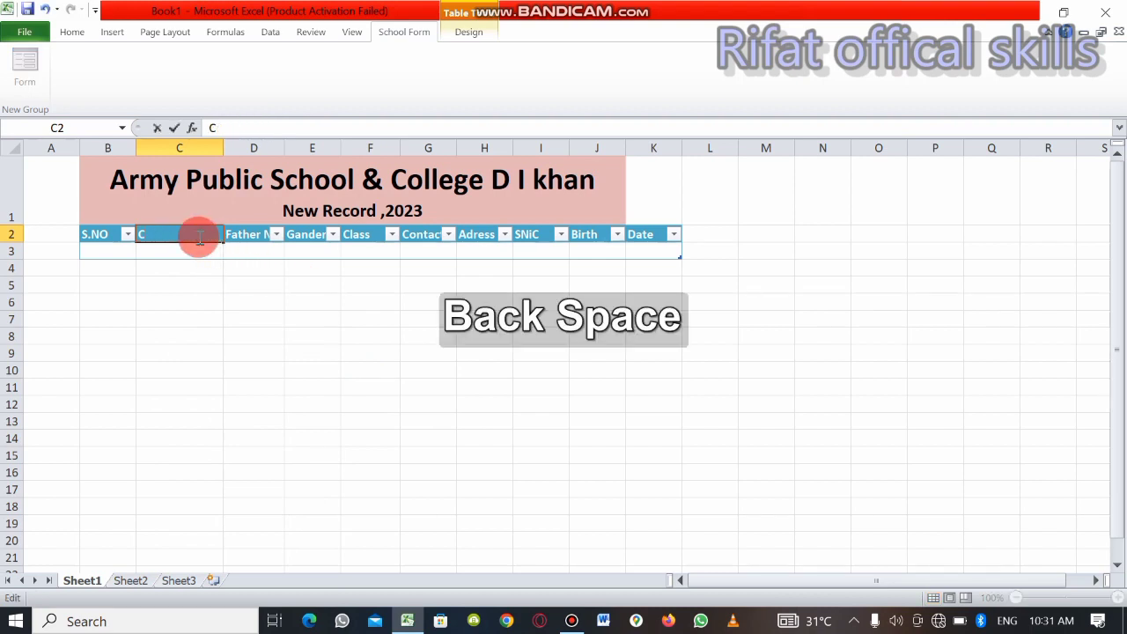
text(Name)
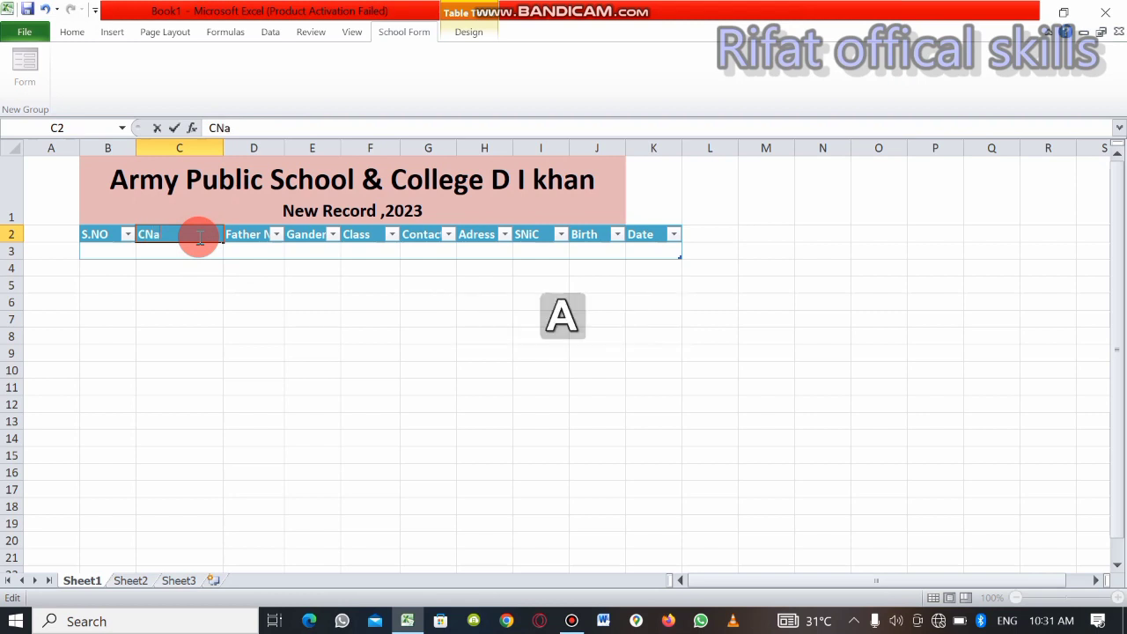
key(BackSpace)
key(BackSpace)
key(BackSpace)
key(BackSpace)
key(BackSpace)
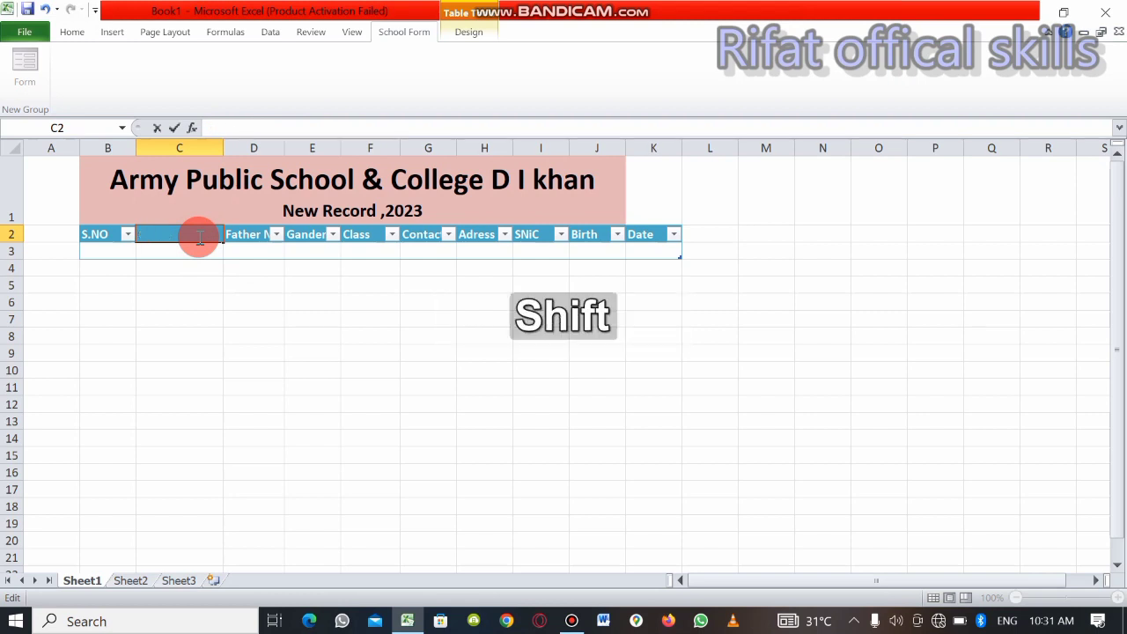
text(Name)
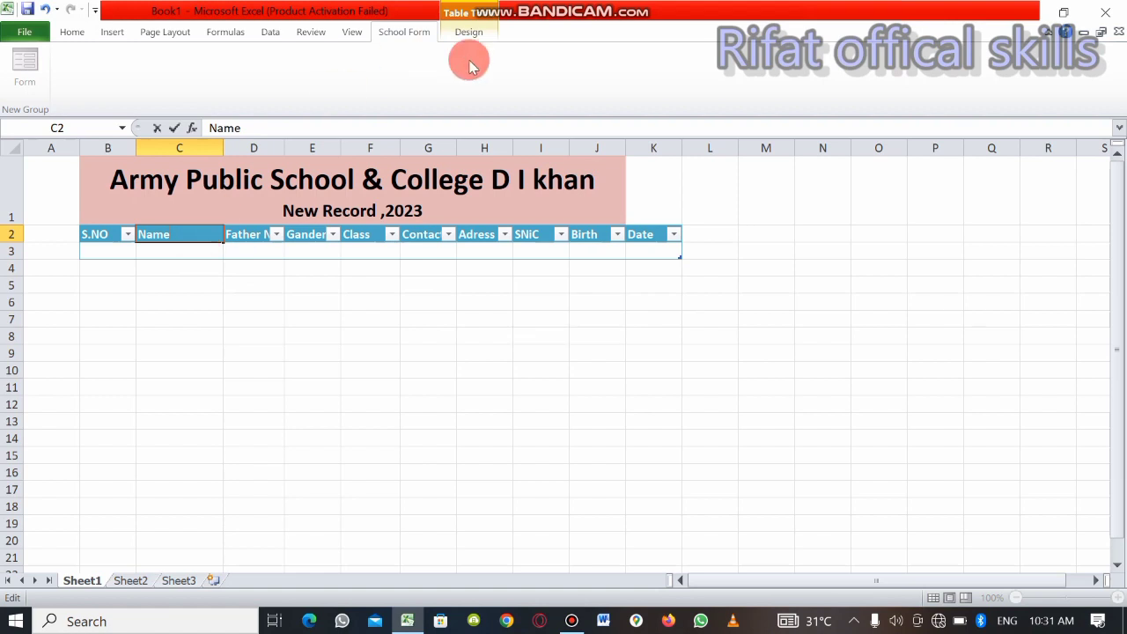
click(616, 205)
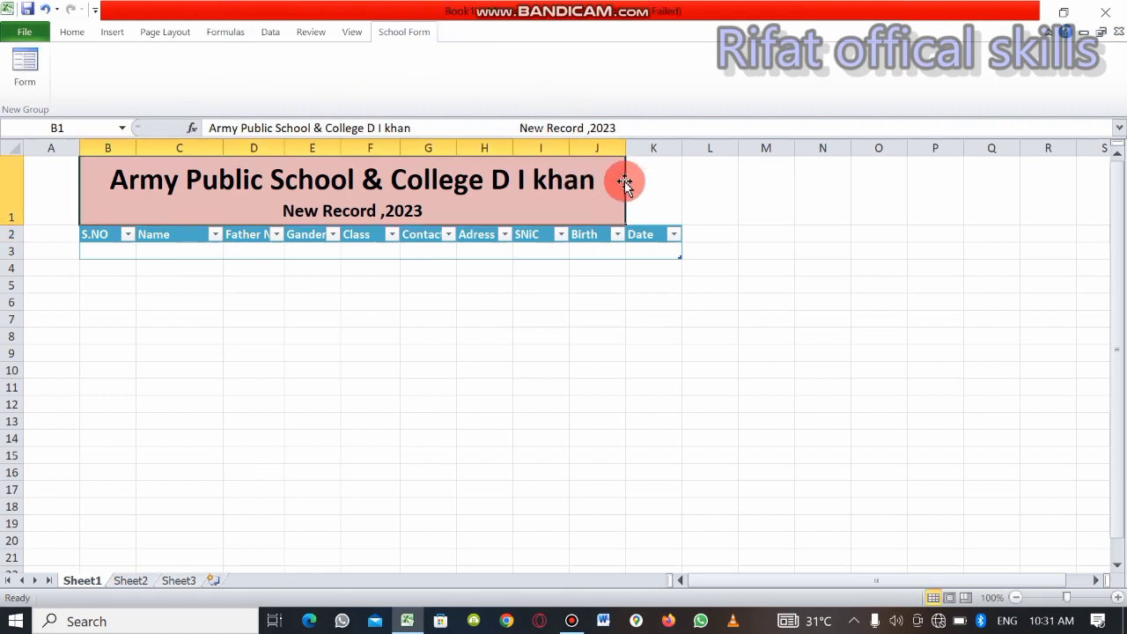
Try to extend the merged school title across B1:K1, with wrapped text and centered alignment
drag(649, 182, 599, 183)
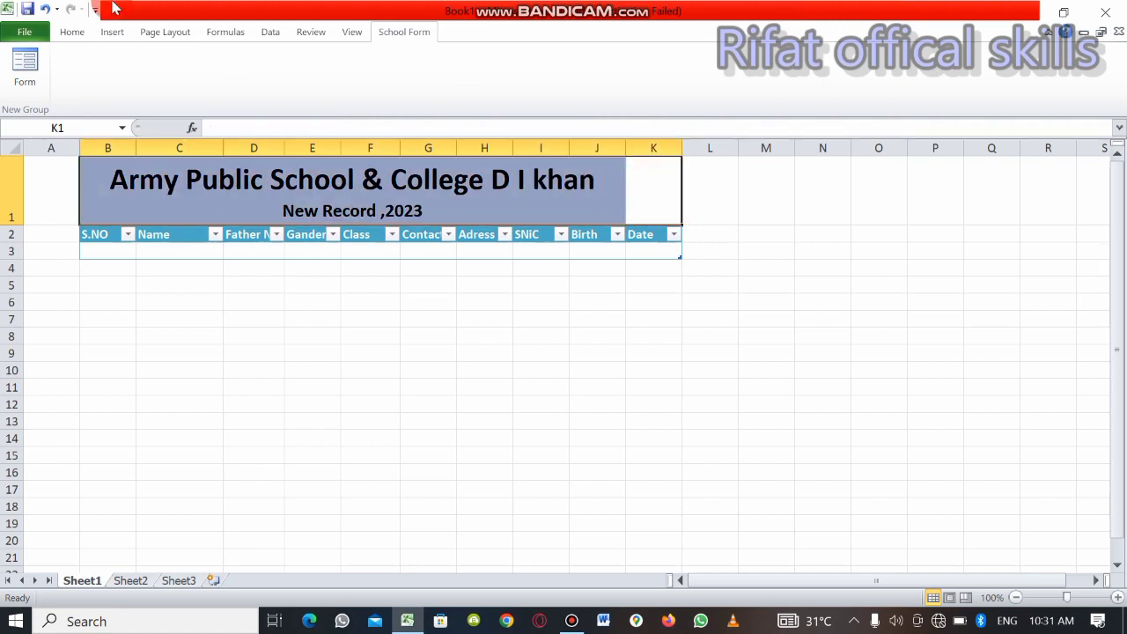
click(112, 32)
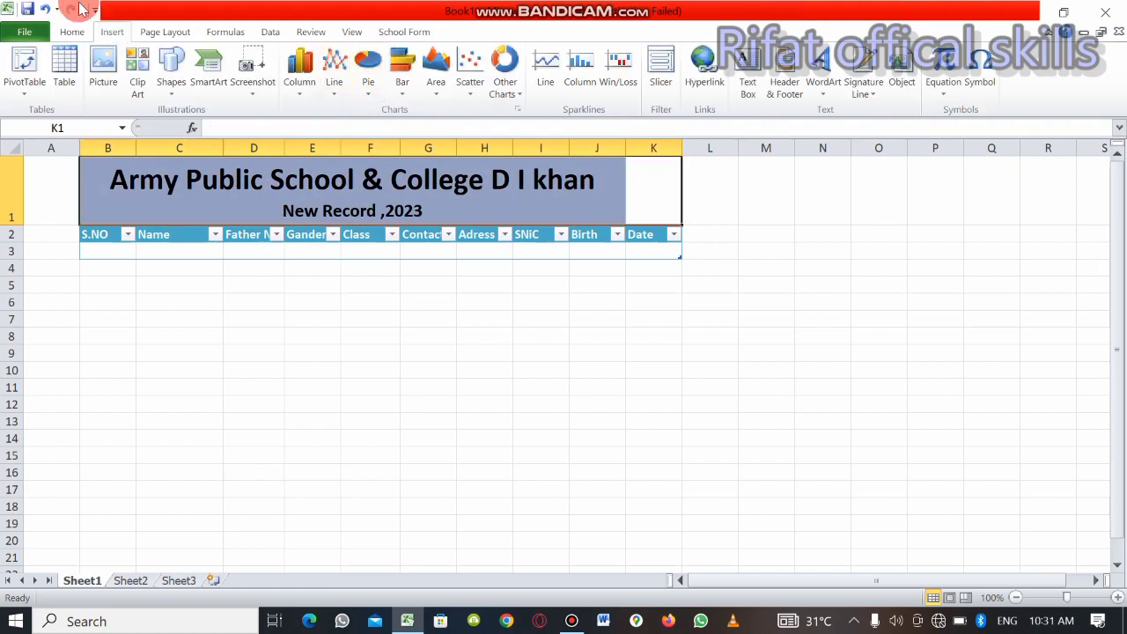
click(73, 32)
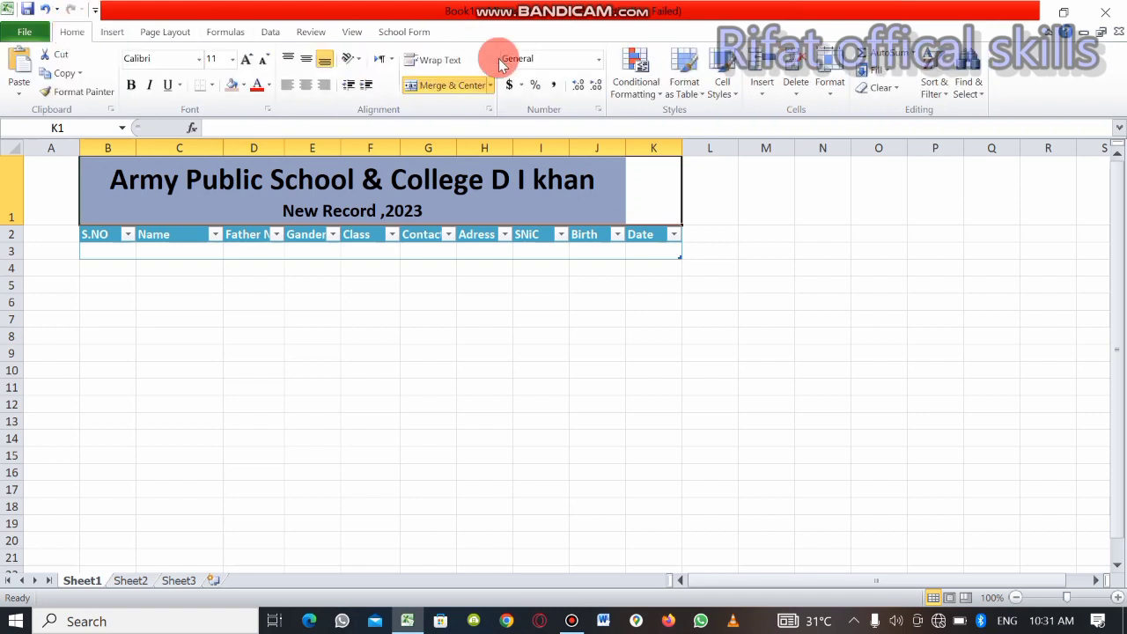
click(445, 60)
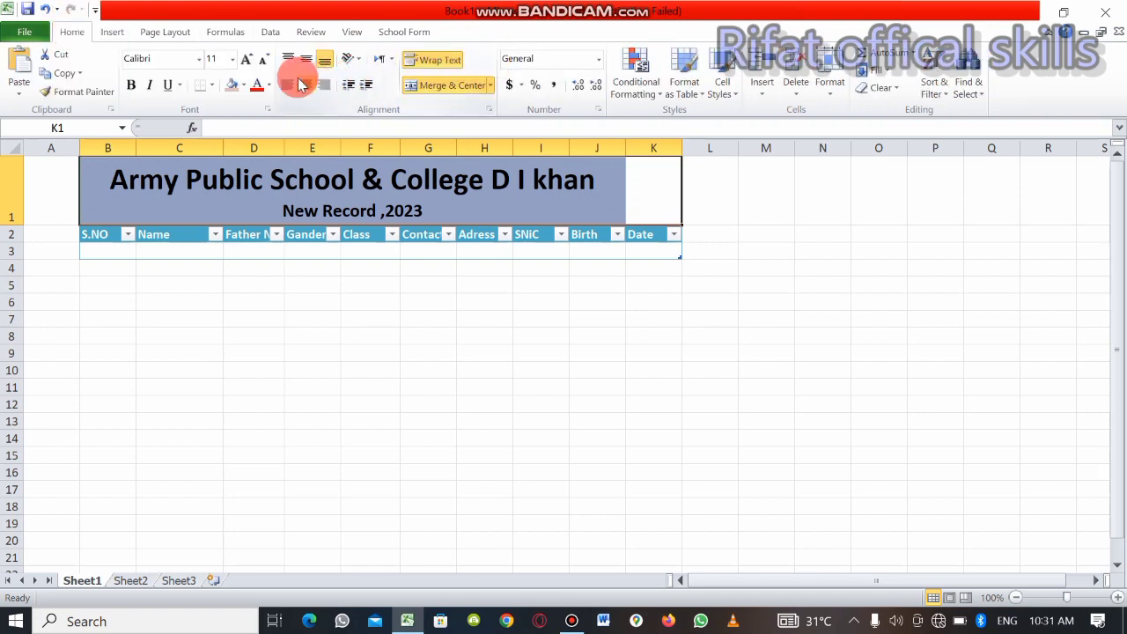
click(455, 86)
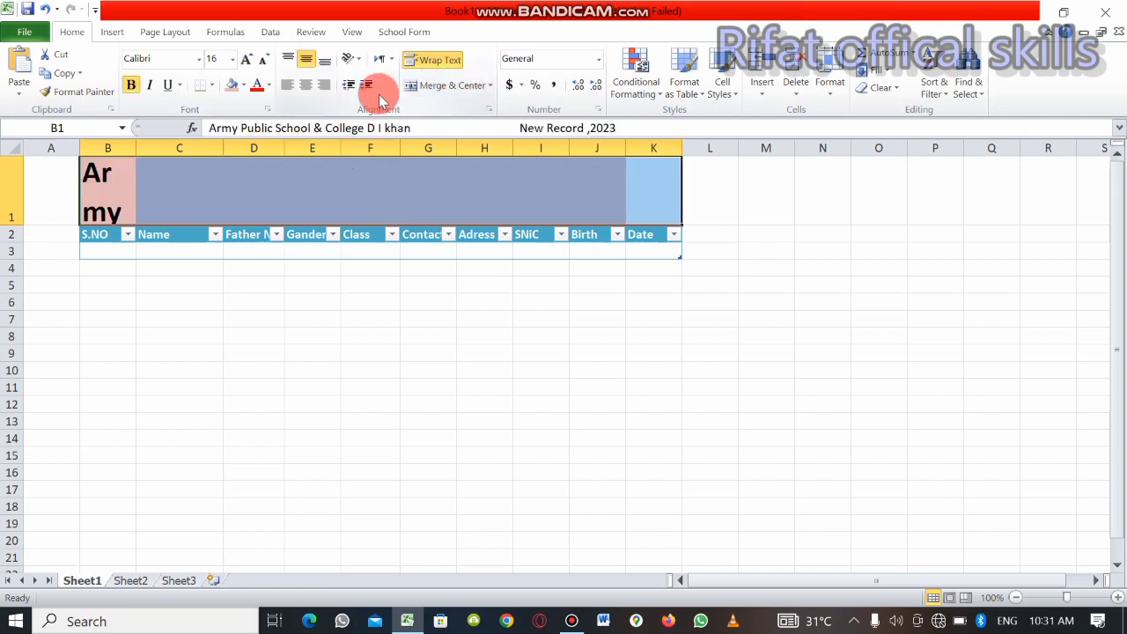
click(305, 86)
click(330, 297)
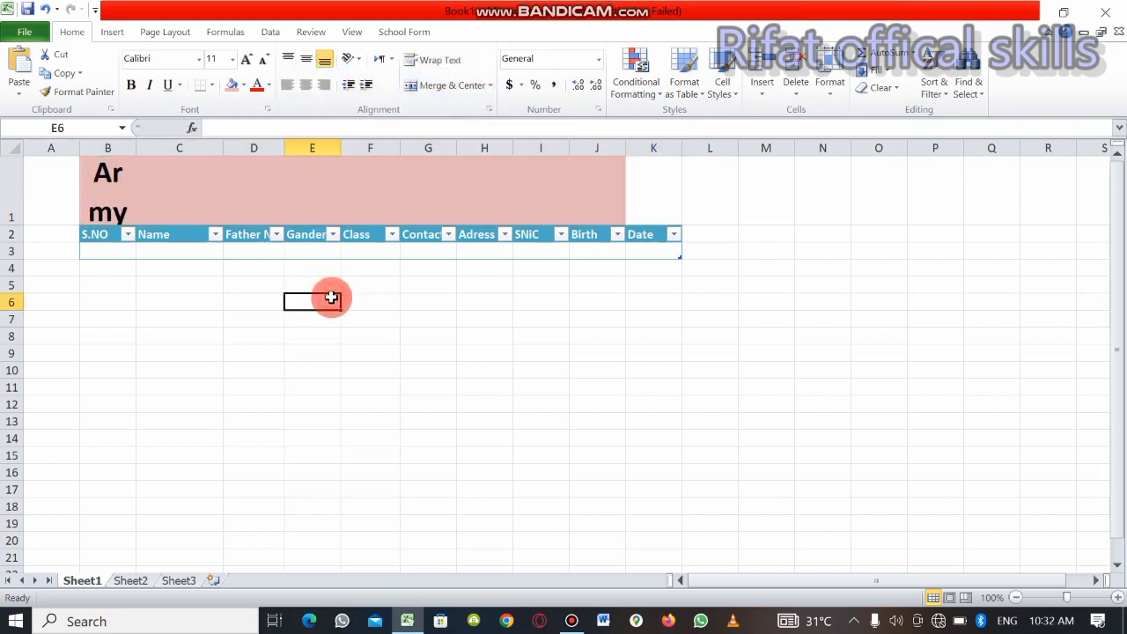
Merge and center the school title across B1:J1 again
click(159, 204)
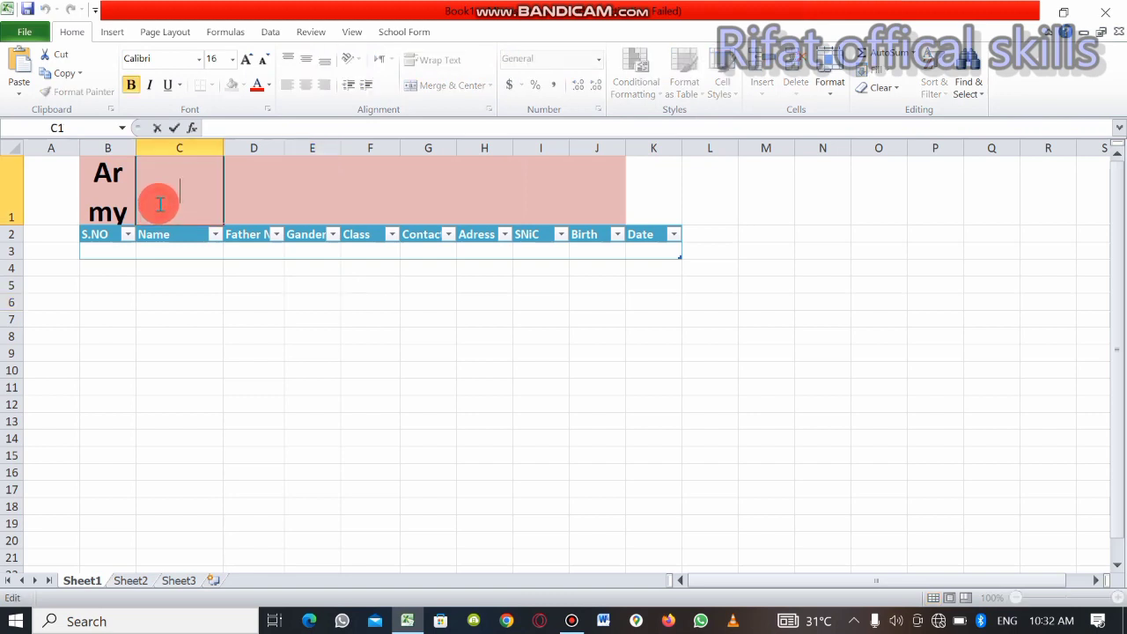
double_click(130, 194)
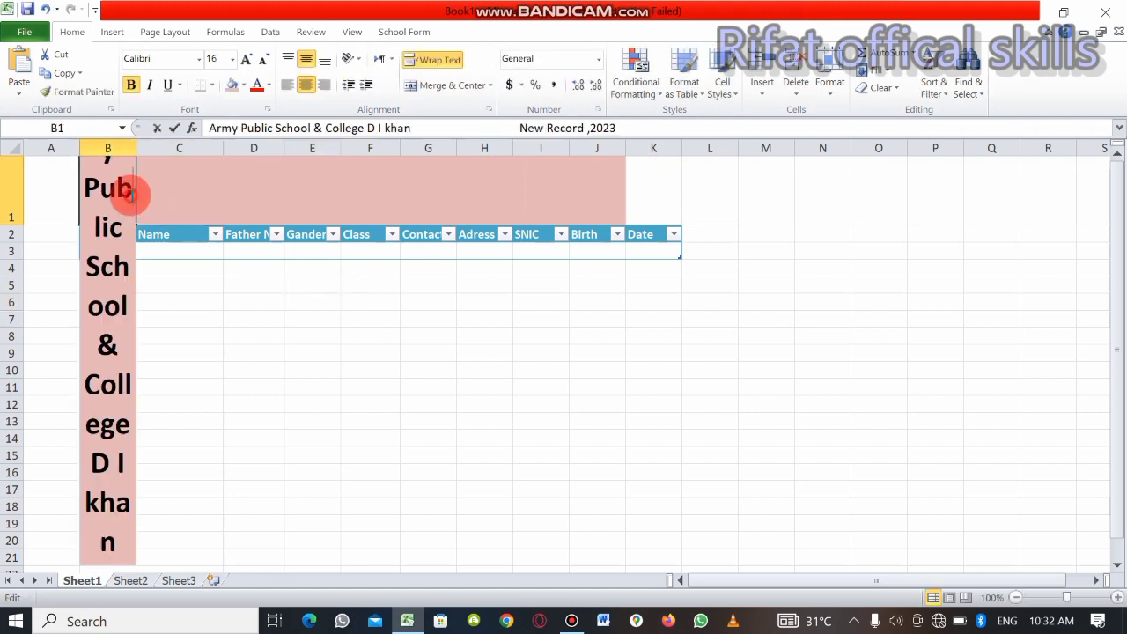
click(361, 280)
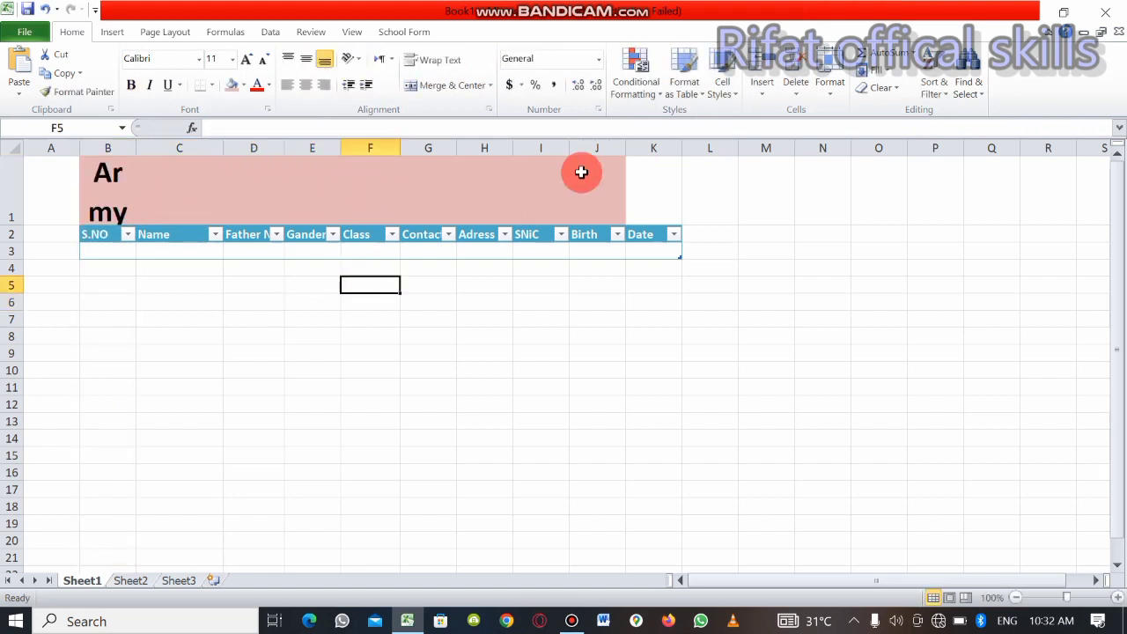
drag(605, 186, 45, 226)
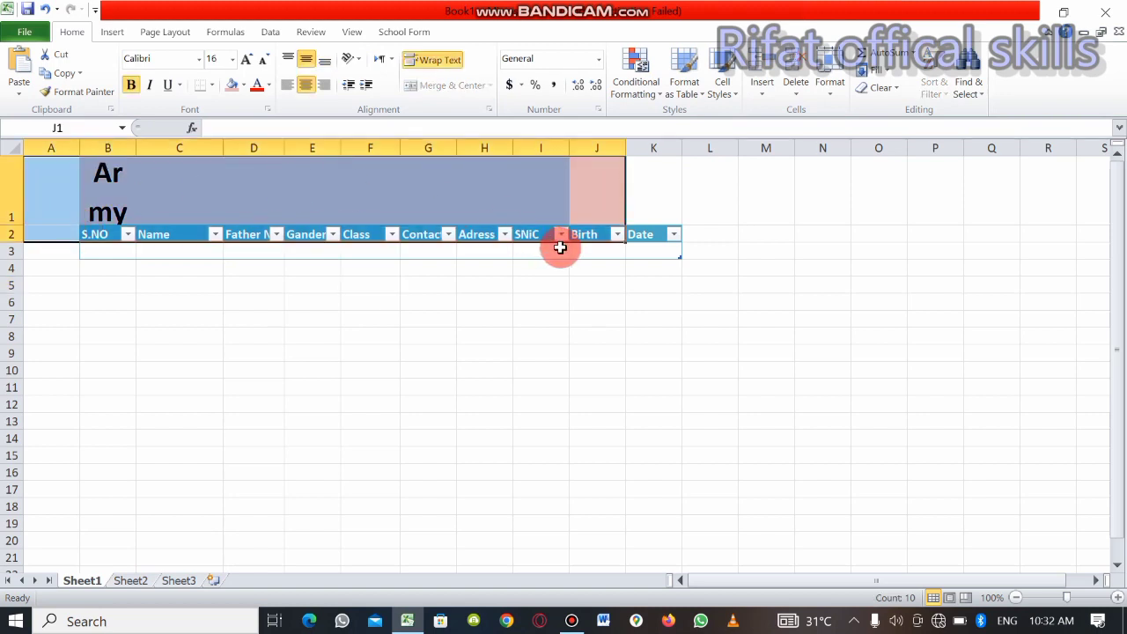
drag(583, 205, 109, 195)
click(449, 86)
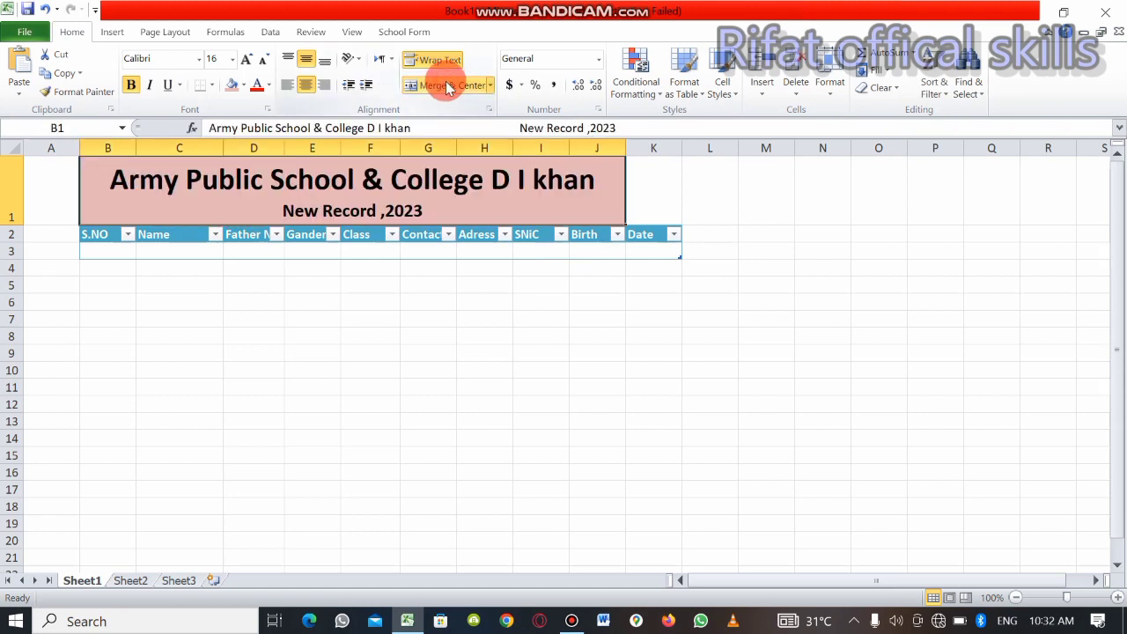
click(467, 284)
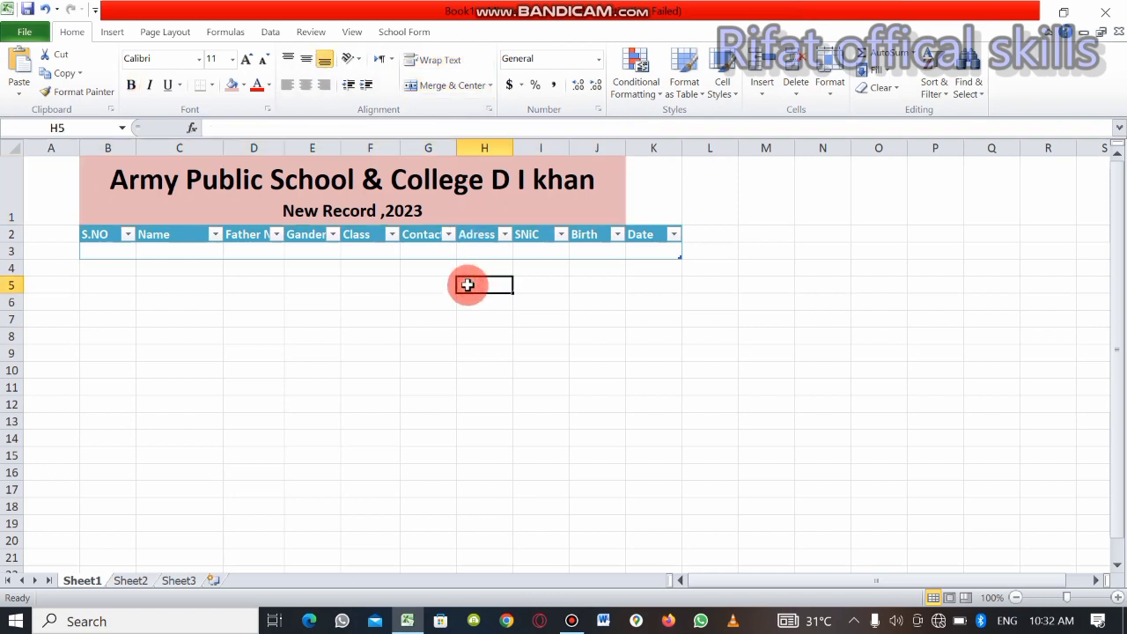
Merge and center the school title across B1:K1 so it spans the full table width
click(651, 189)
drag(651, 188, 284, 214)
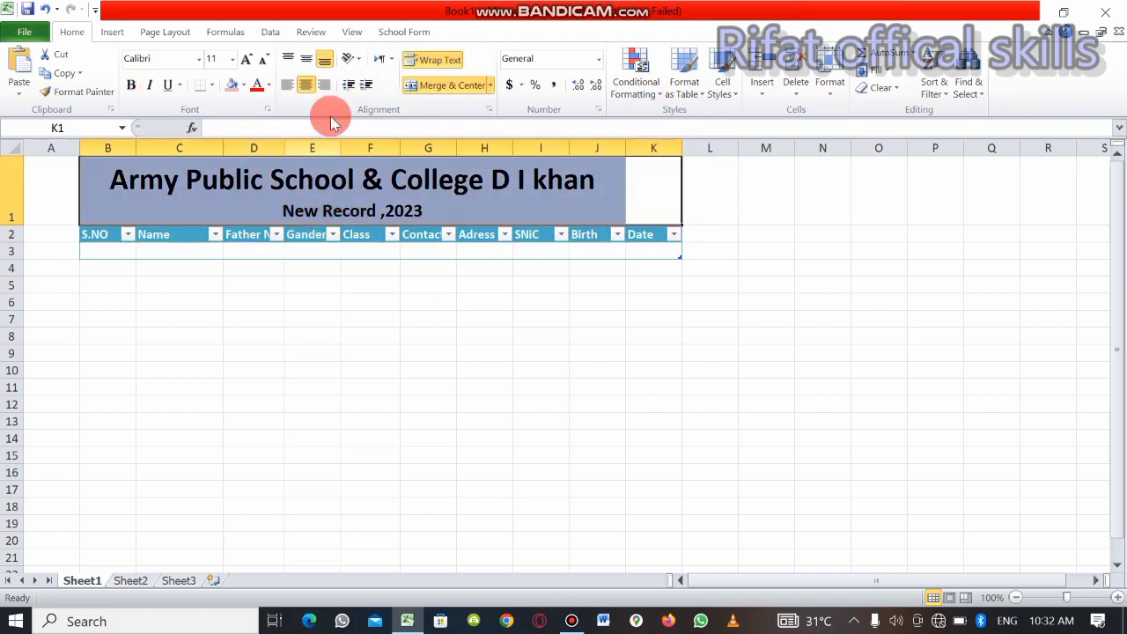
click(427, 89)
click(423, 92)
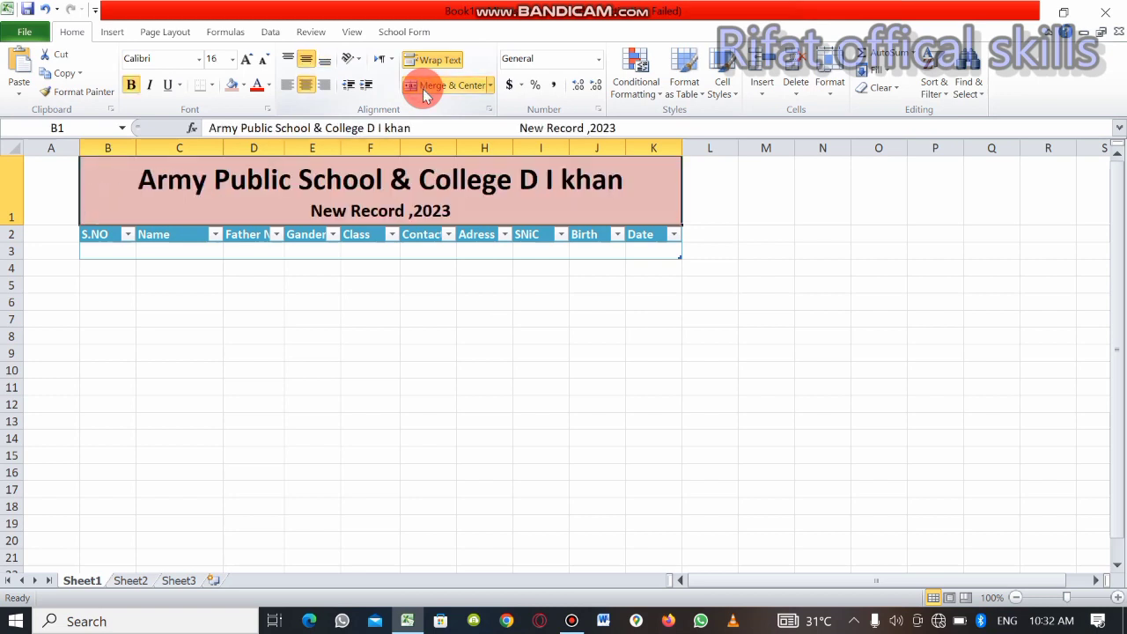
click(503, 302)
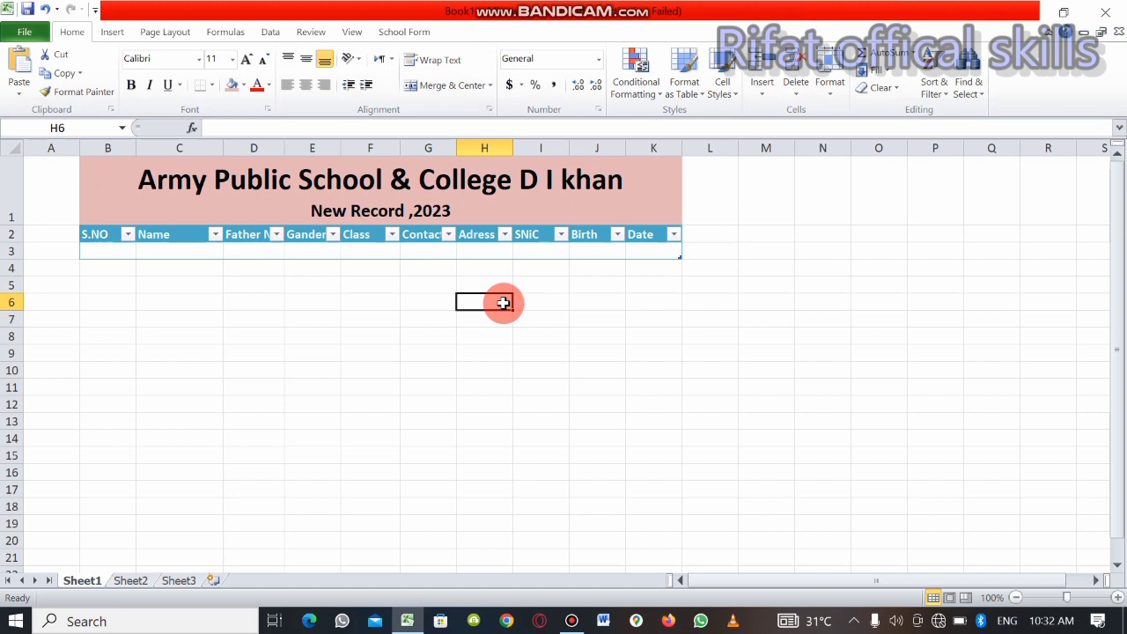
Open the data entry form for the table and enter 1 as the new record's S.NO
click(96, 251)
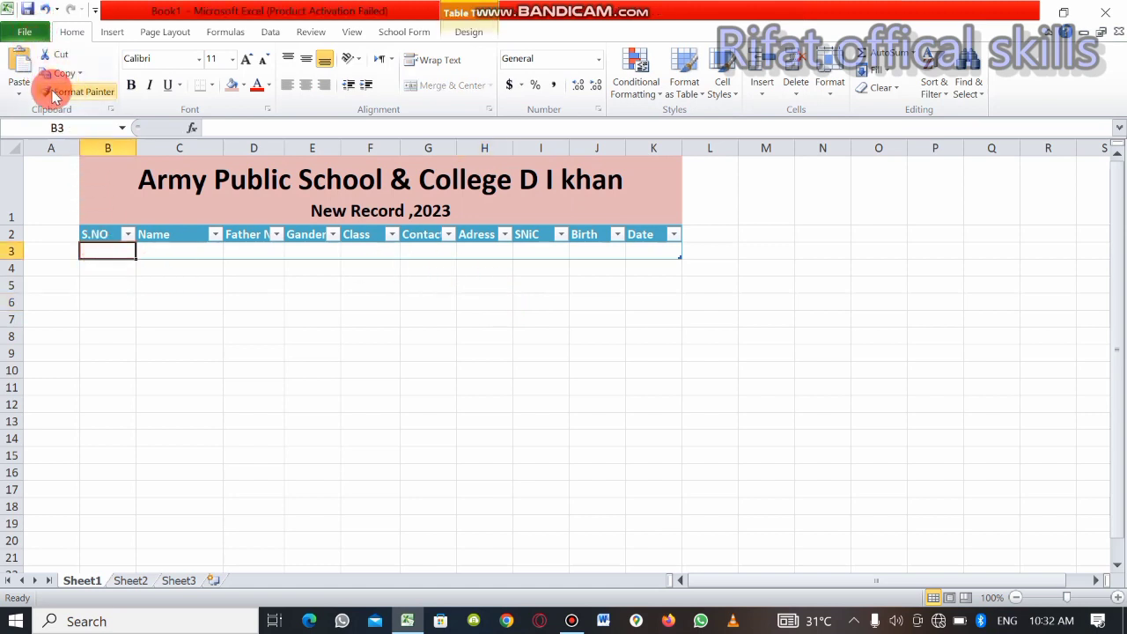
click(388, 35)
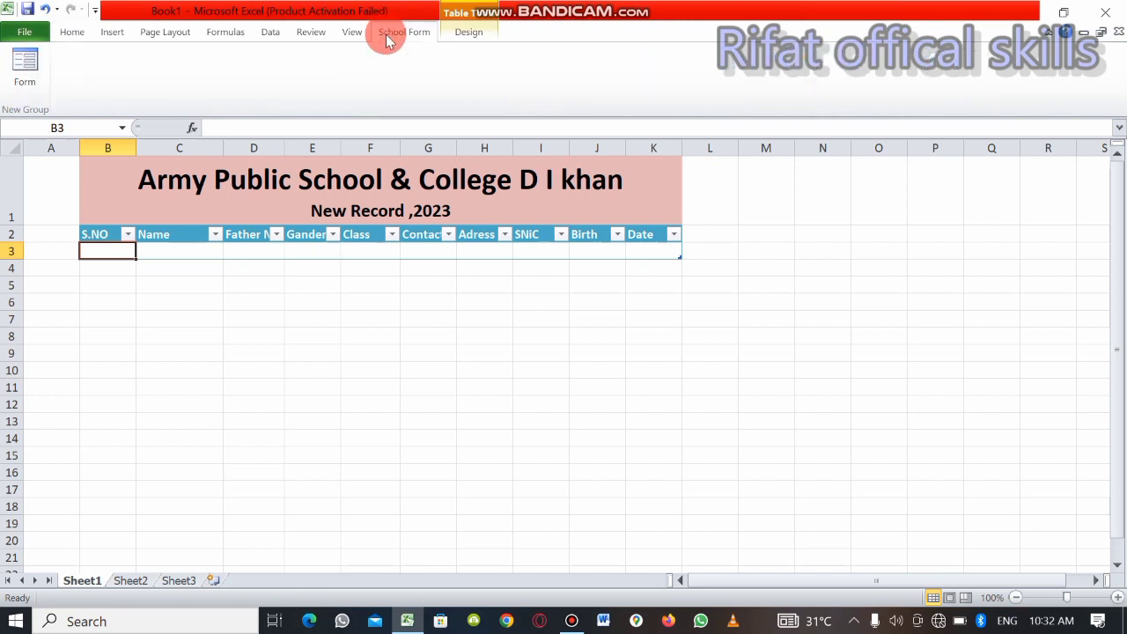
click(24, 69)
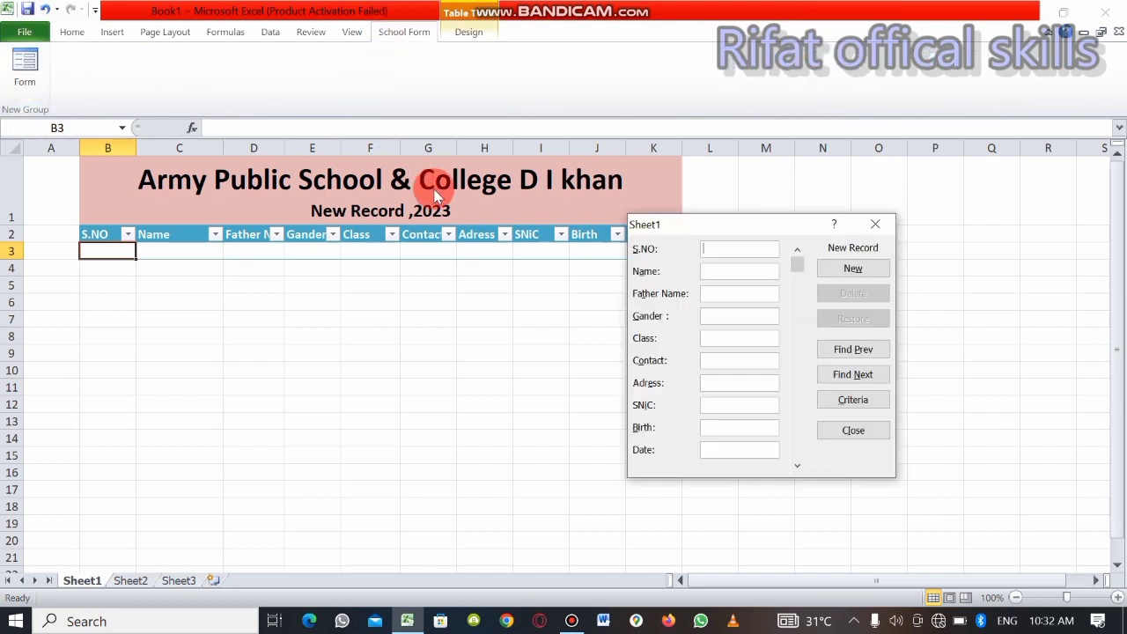
click(734, 248)
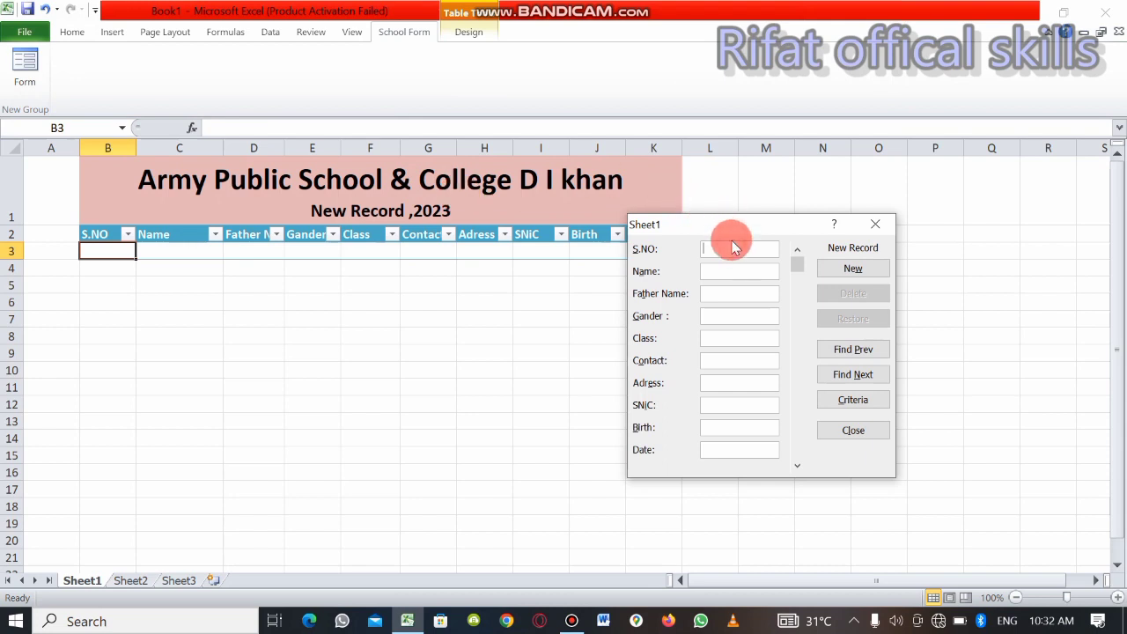
text(1)
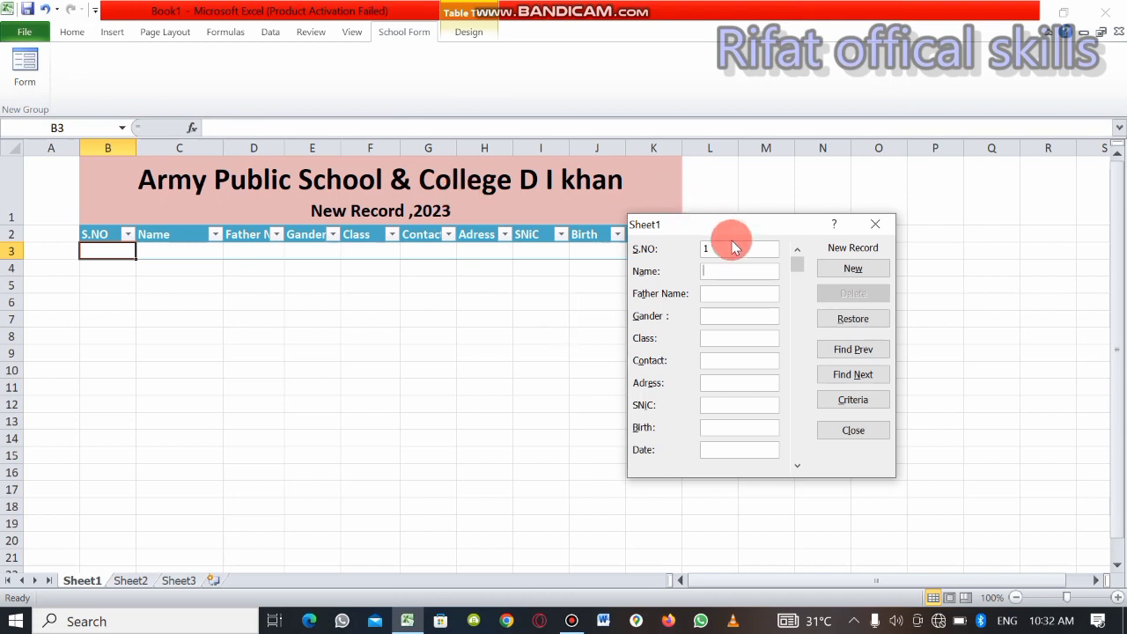
key(Tab)
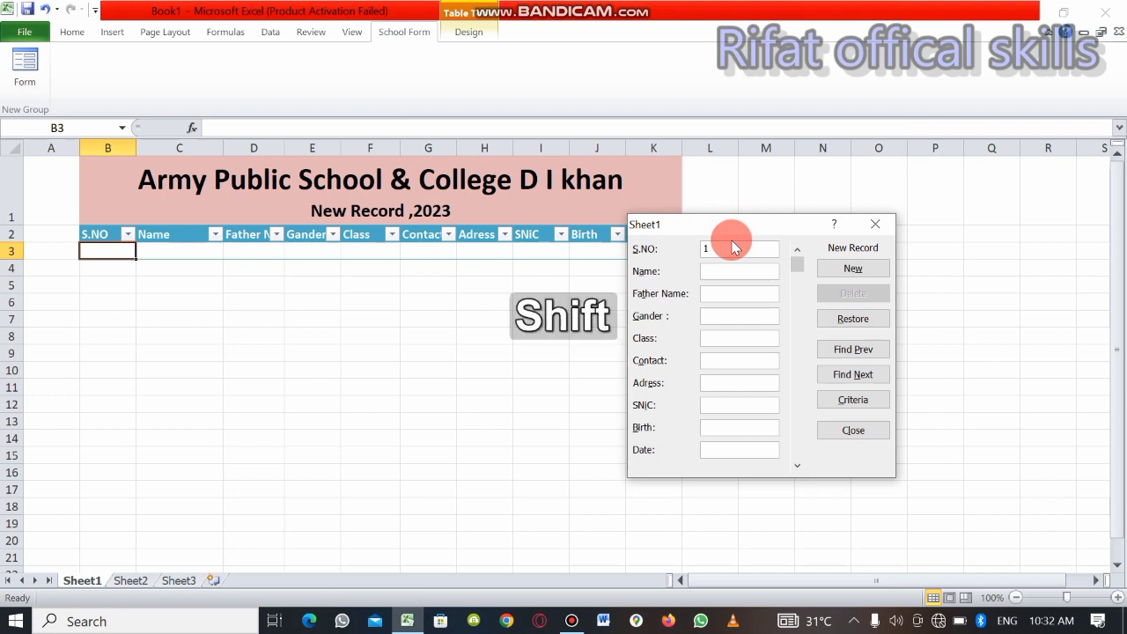
Enter the student's name in the Name field of the new record
text(Rifatyl)
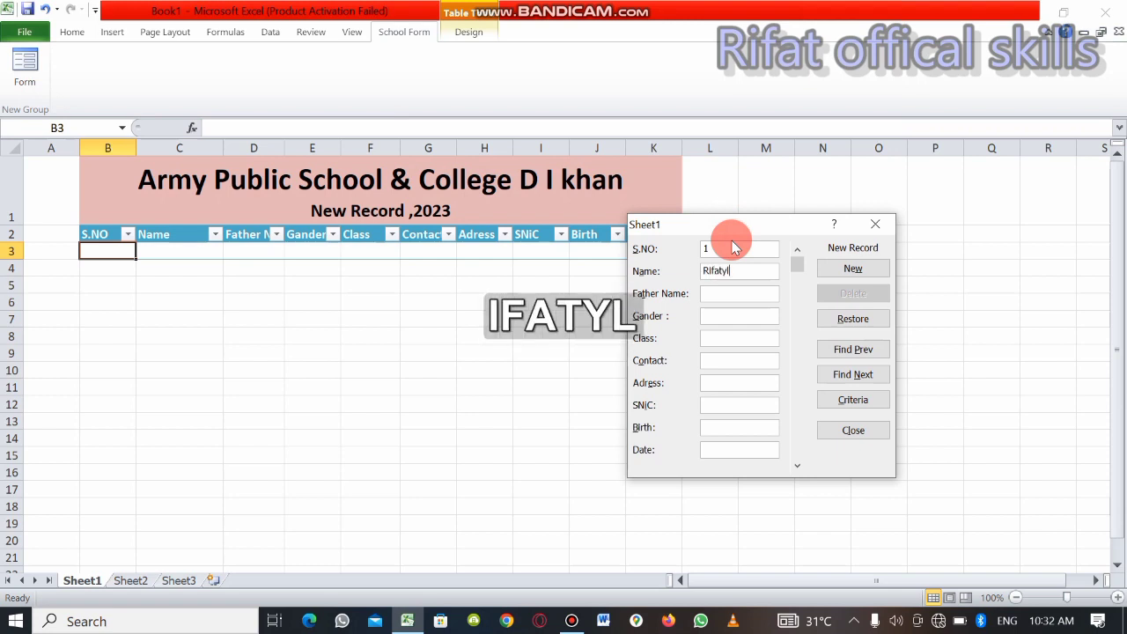
key(BackSpace)
key(BackSpace)
text(ulah)
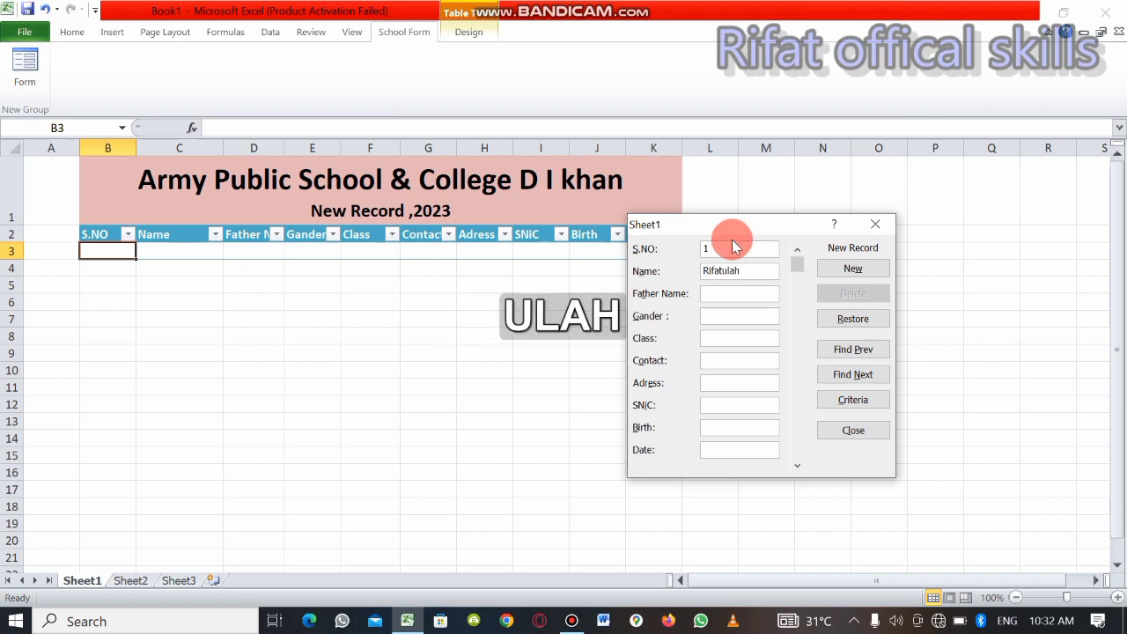
key(BackSpace)
key(BackSpace)
text(lah)
key(Tab)
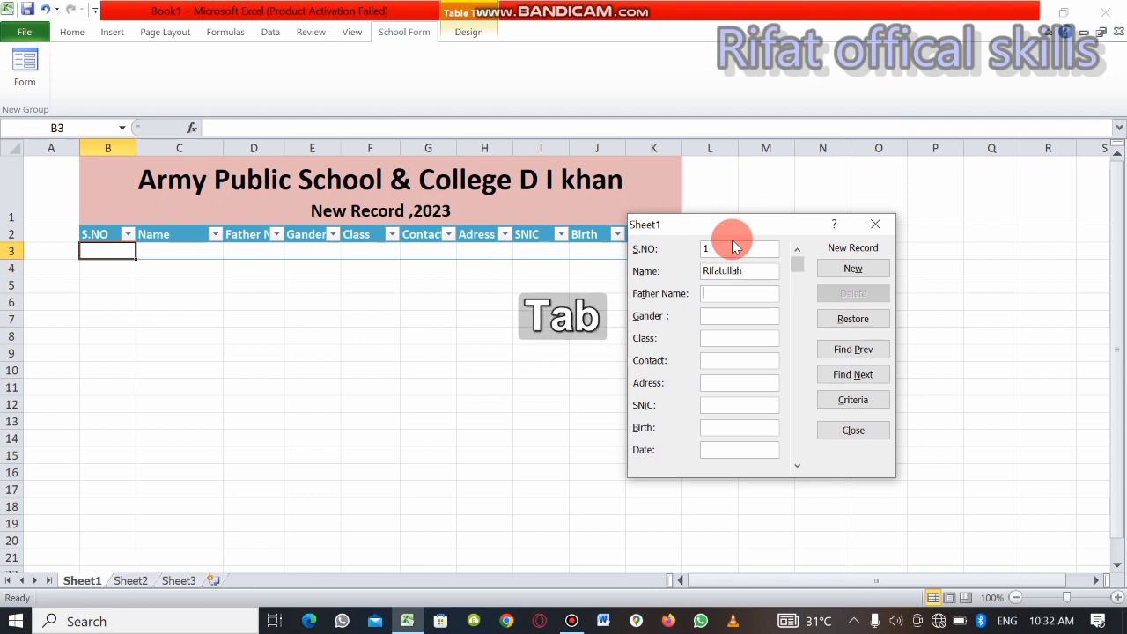
Enter the father's name in the Father Name field of the new record
text(Fath)
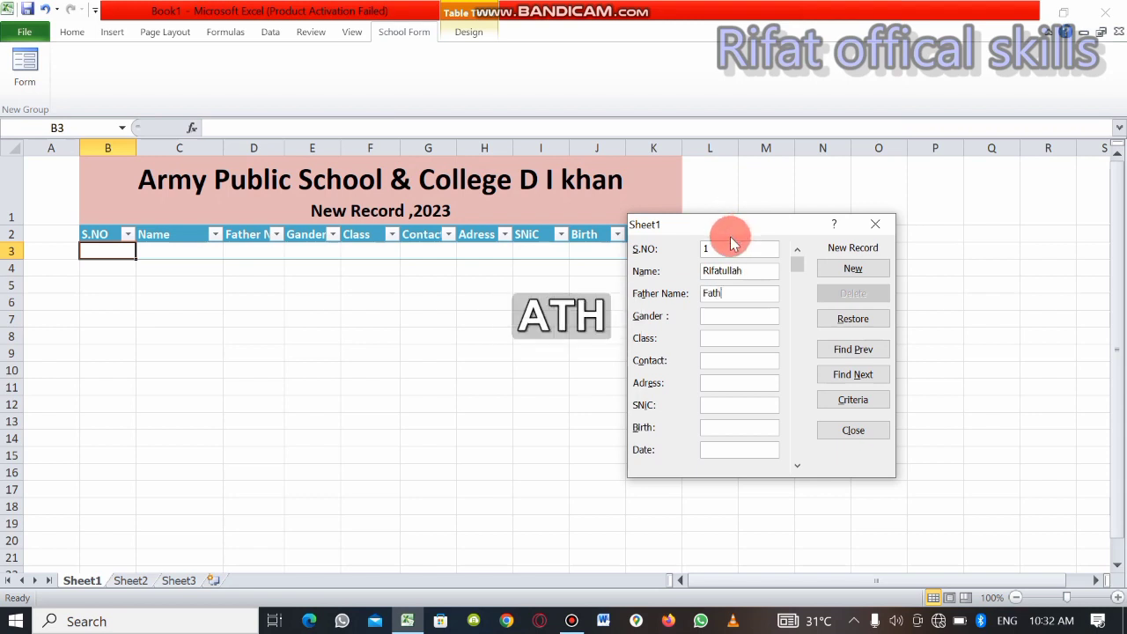
key(BackSpace)
key(BackSpace)
key(BackSpace)
text(az)
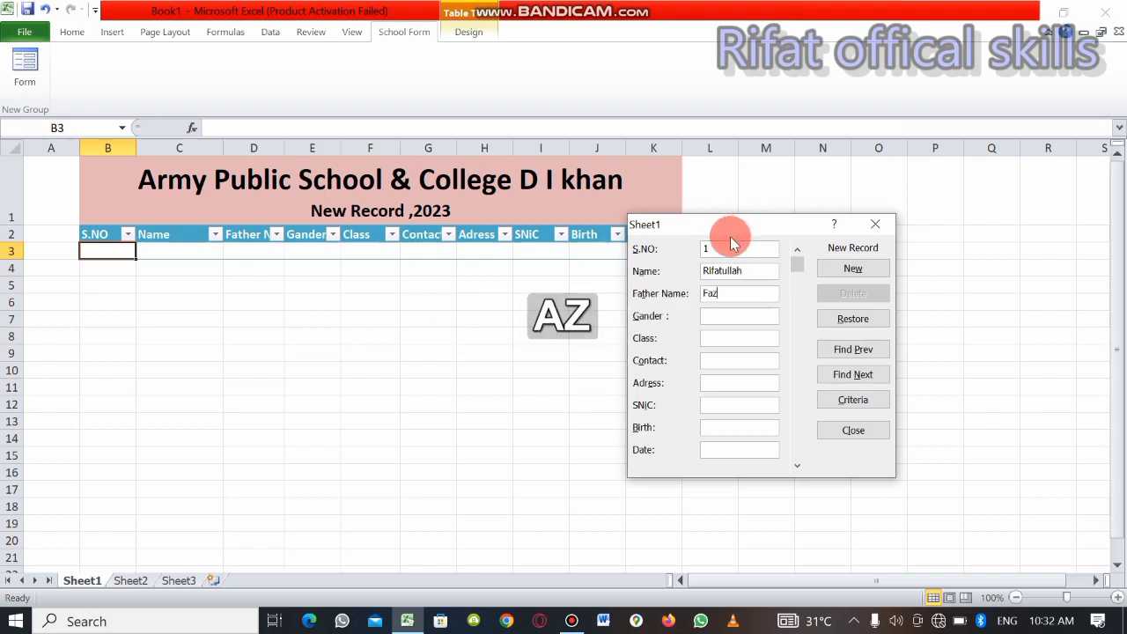
text(alkarim)
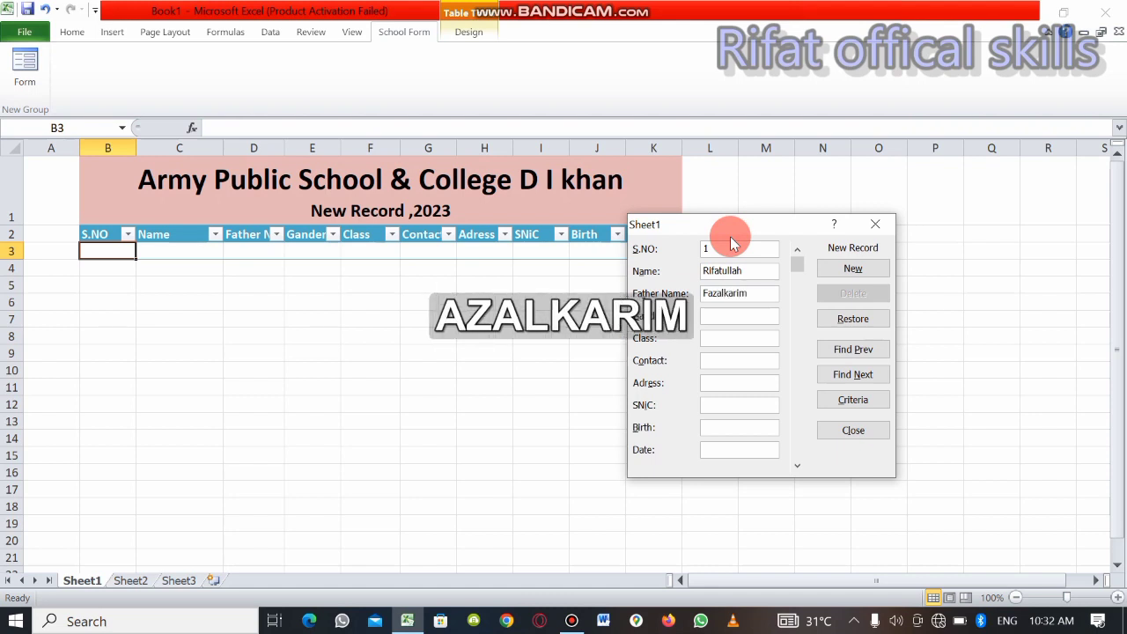
key(Tab)
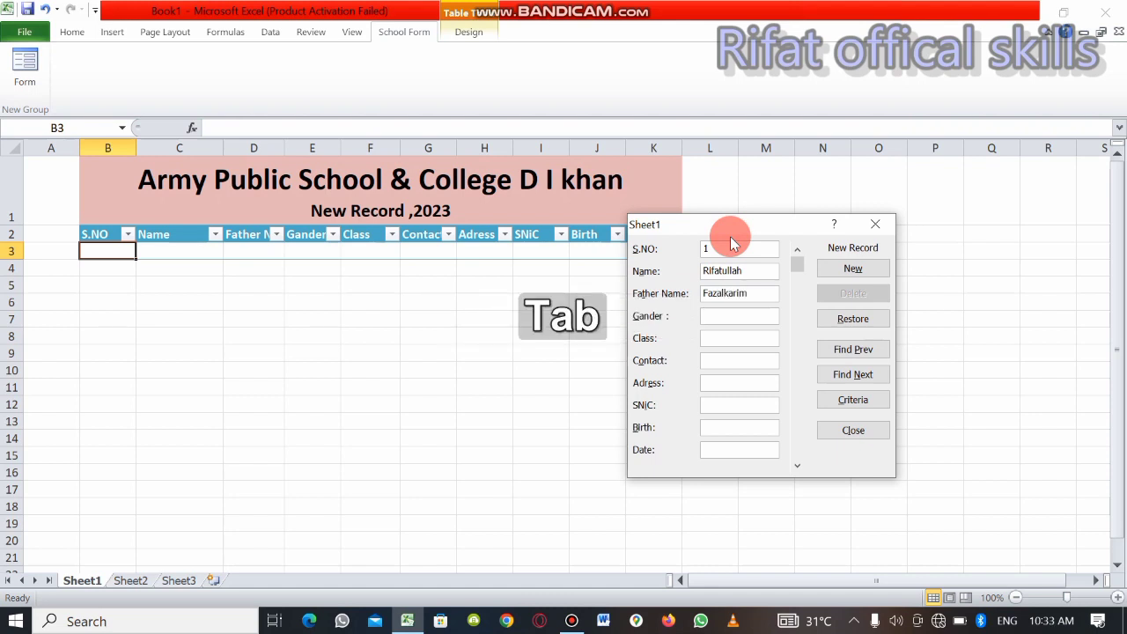
Set the new record's Gander field to M and its Class field to FSC
text(M)
key(Tab)
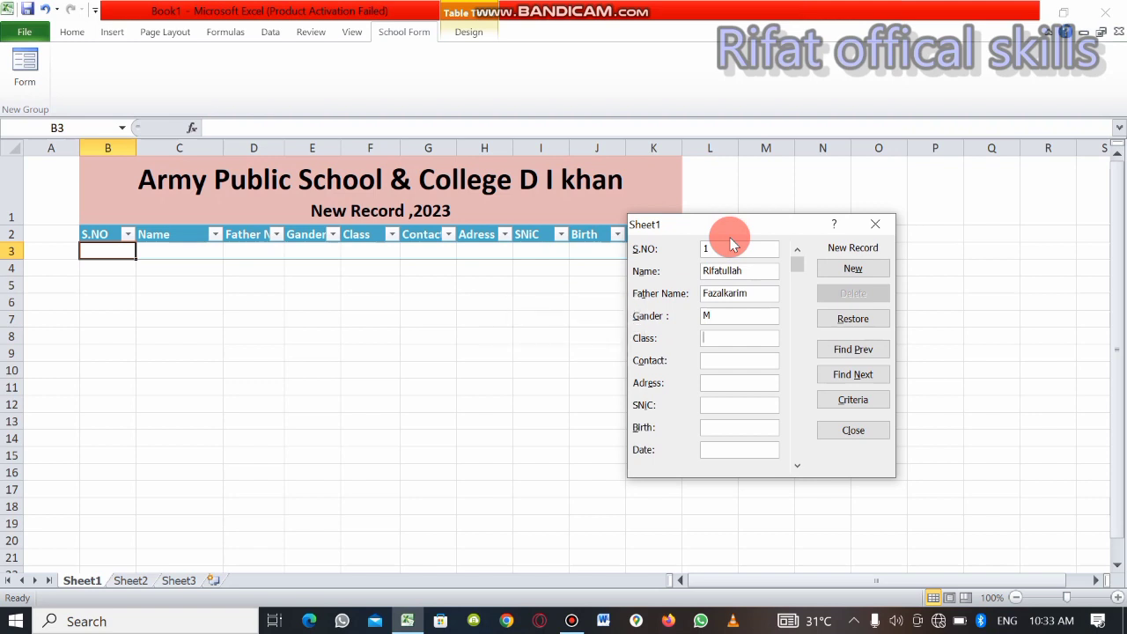
text(FSC)
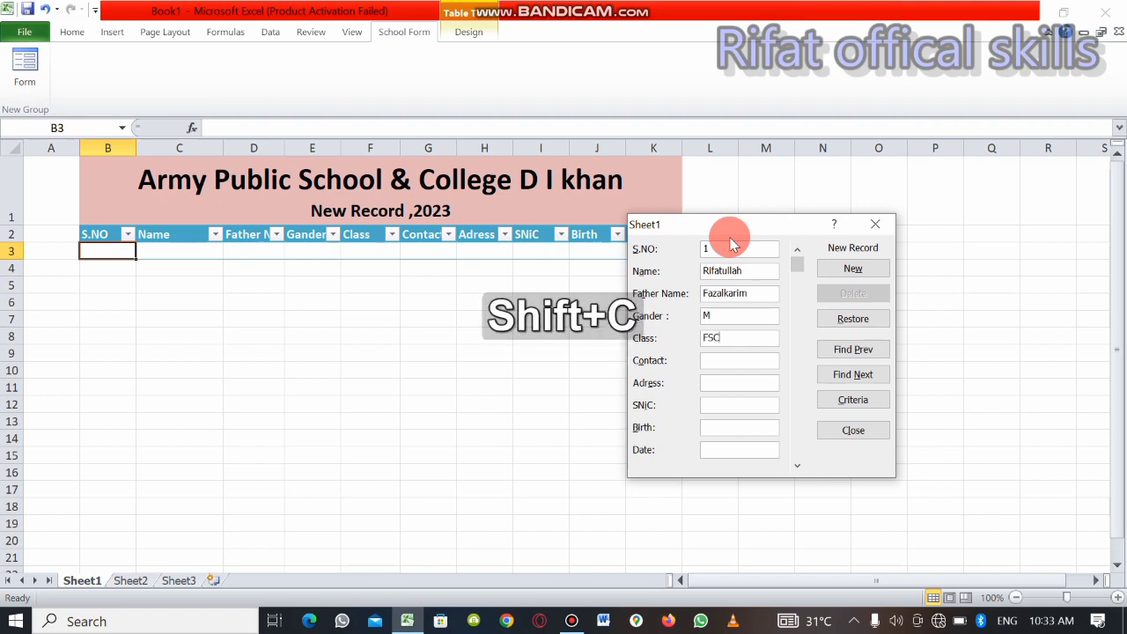
key(Tab)
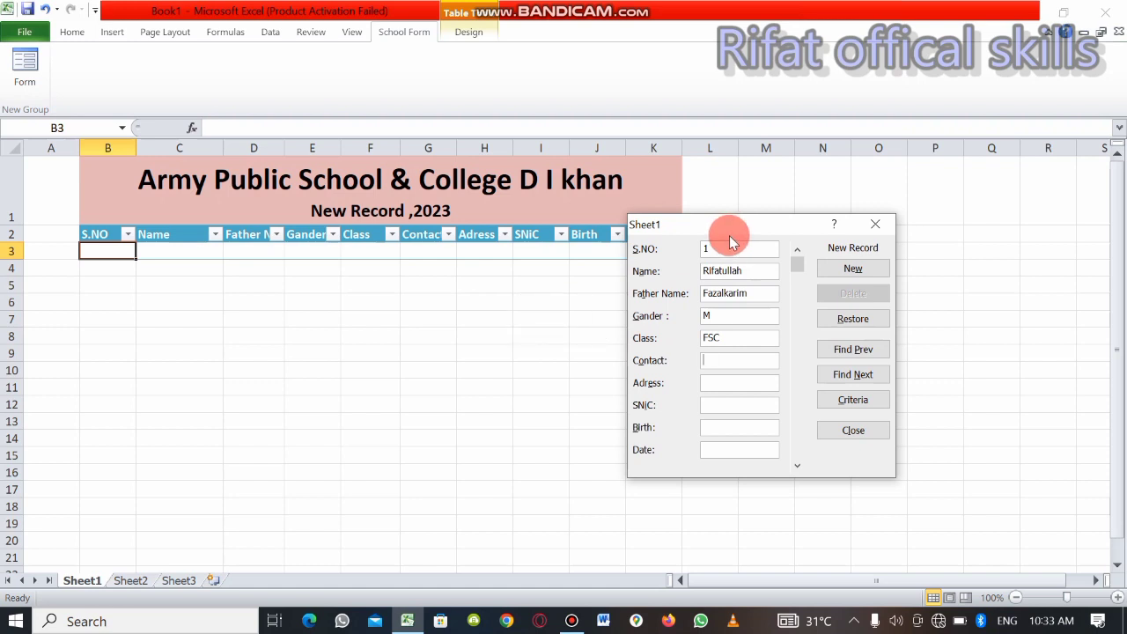
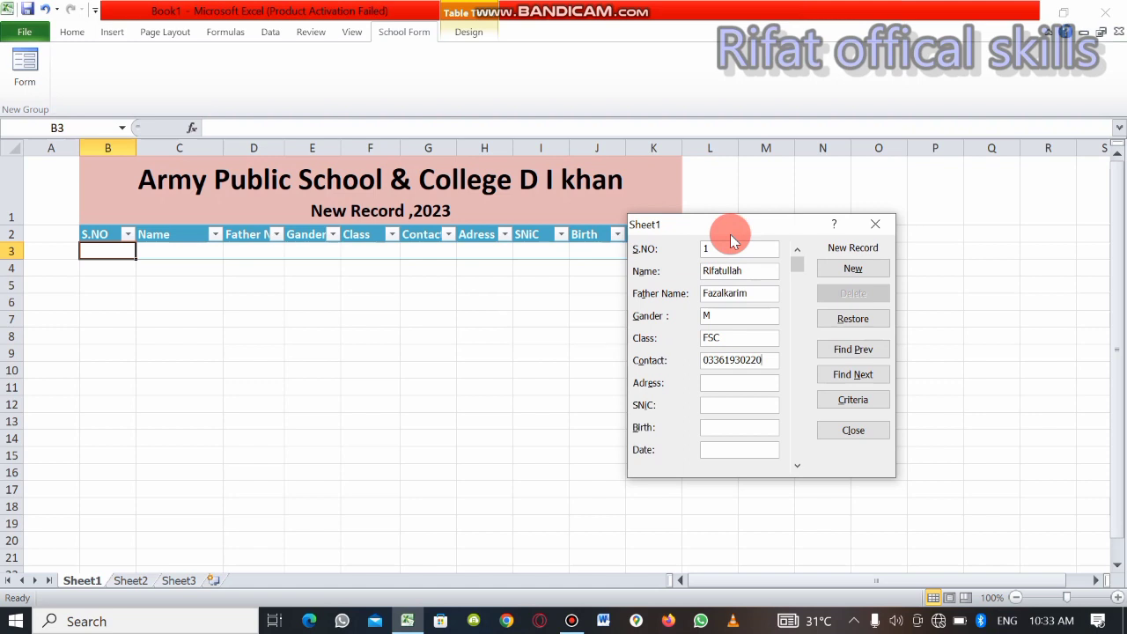
Enter the student's phone number in the Contact field of the new record
key(Tab)
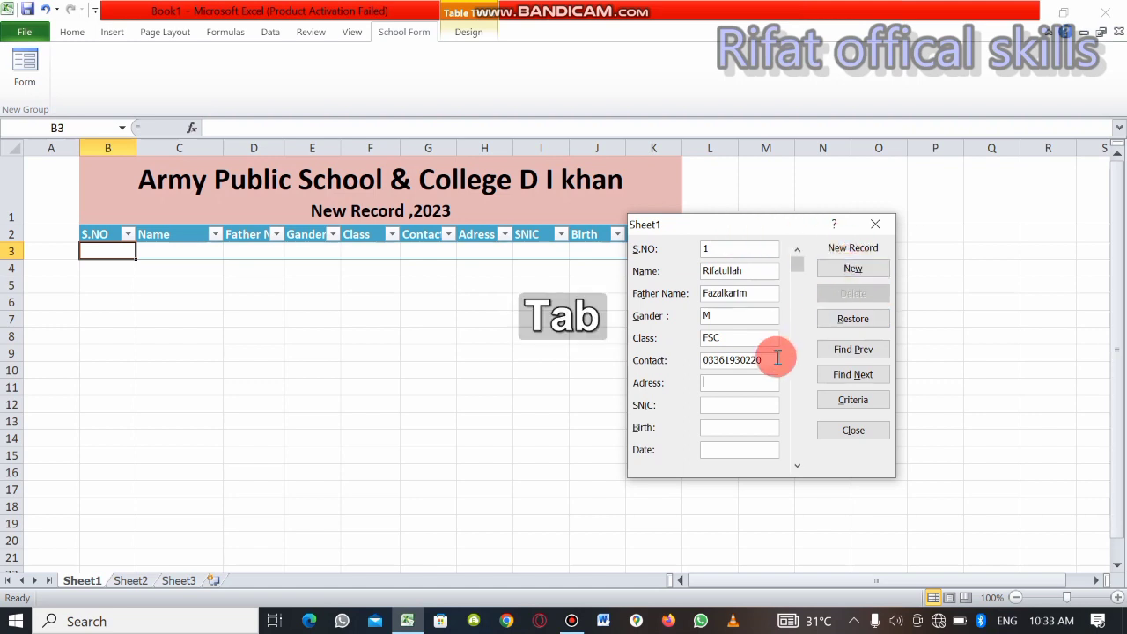
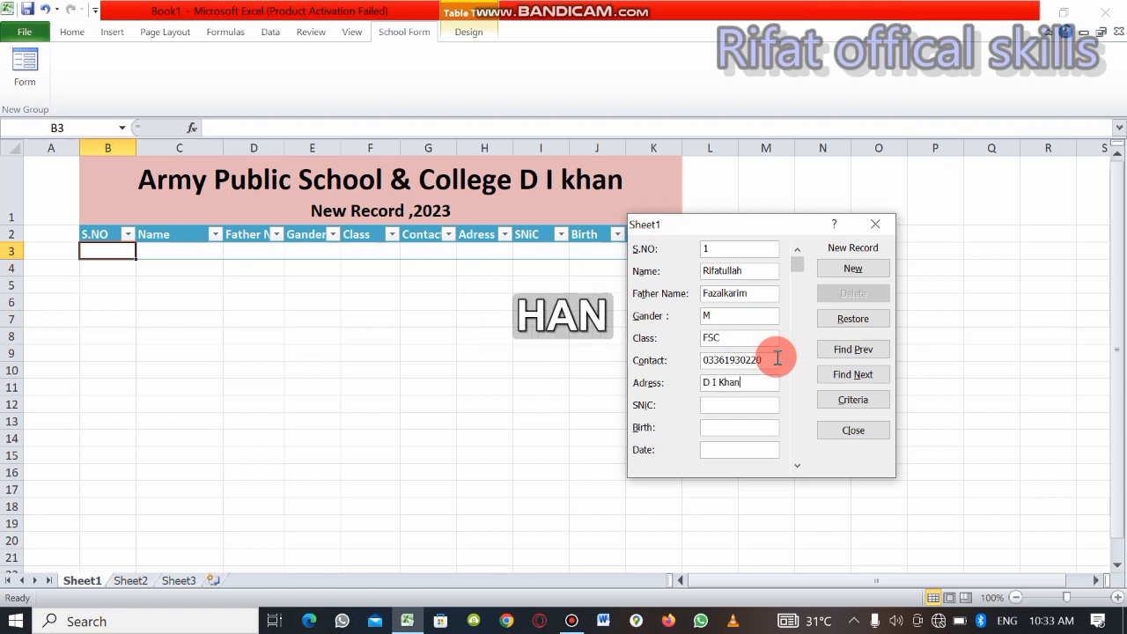
Fill in the student's address and identity number in the Adress and SNiC fields
key(Tab)
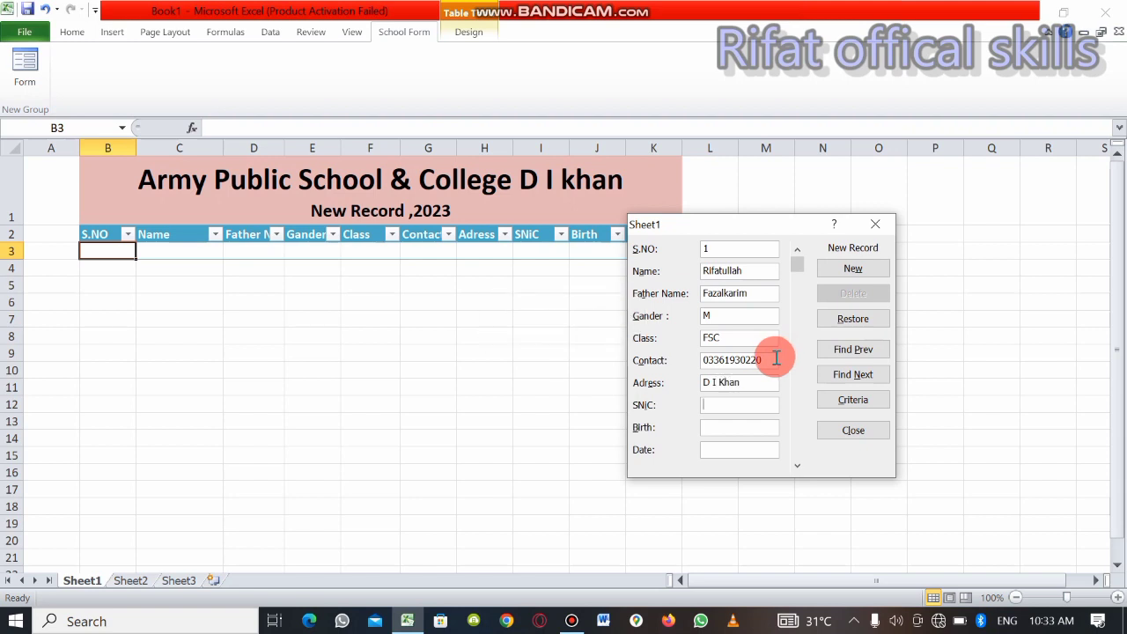
key(Tab)
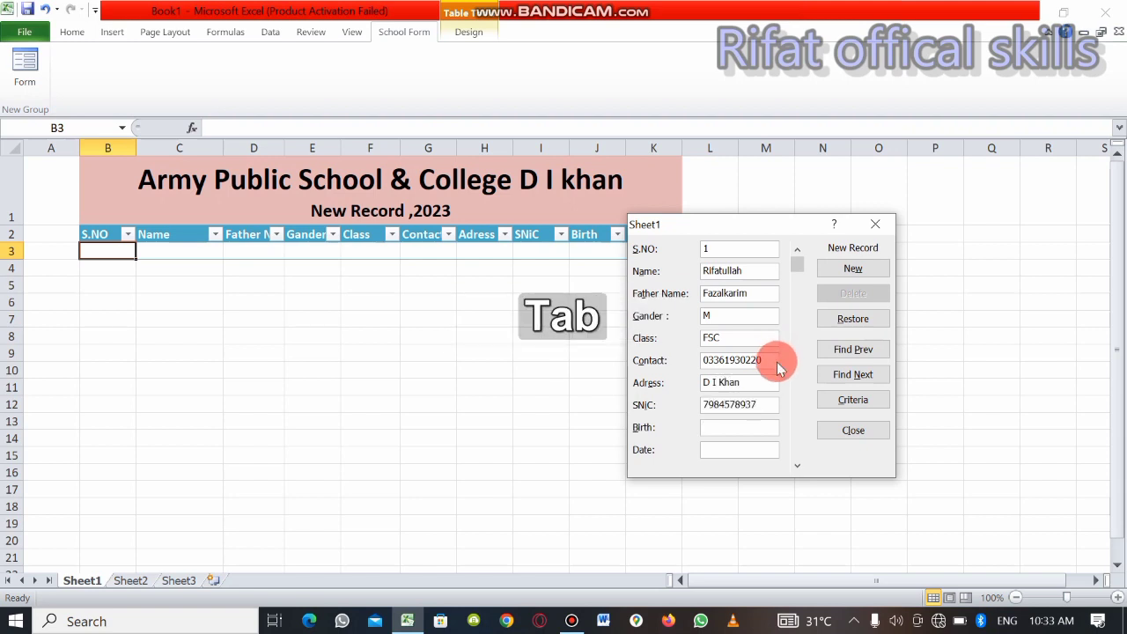
Enter the student's date of birth in the Birth field of the new record
text(2)
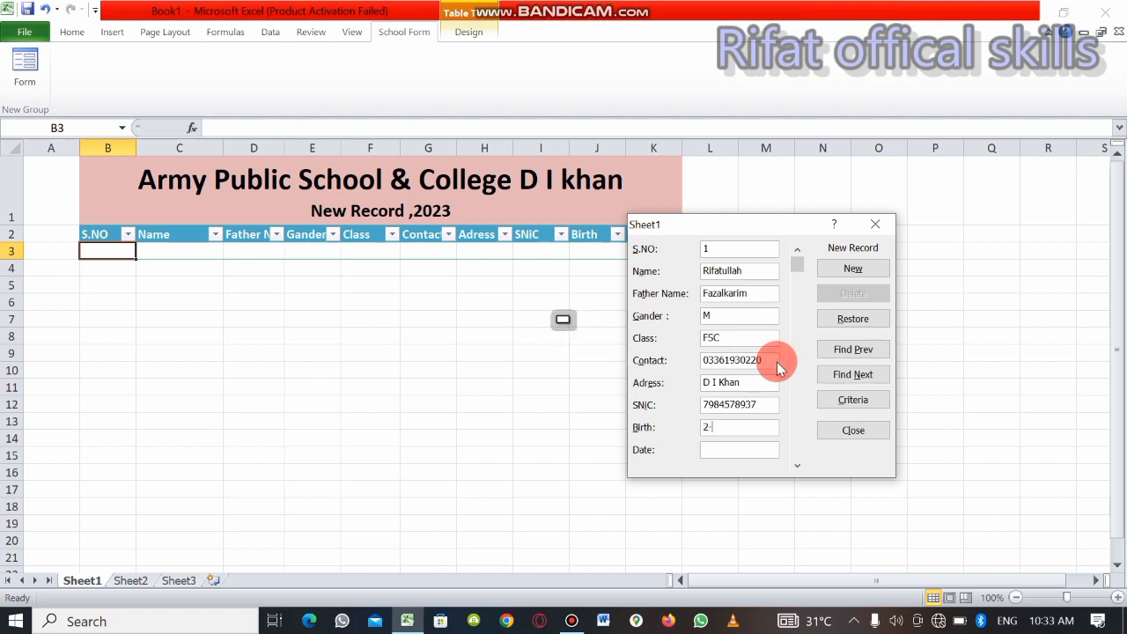
text(-3-2002)
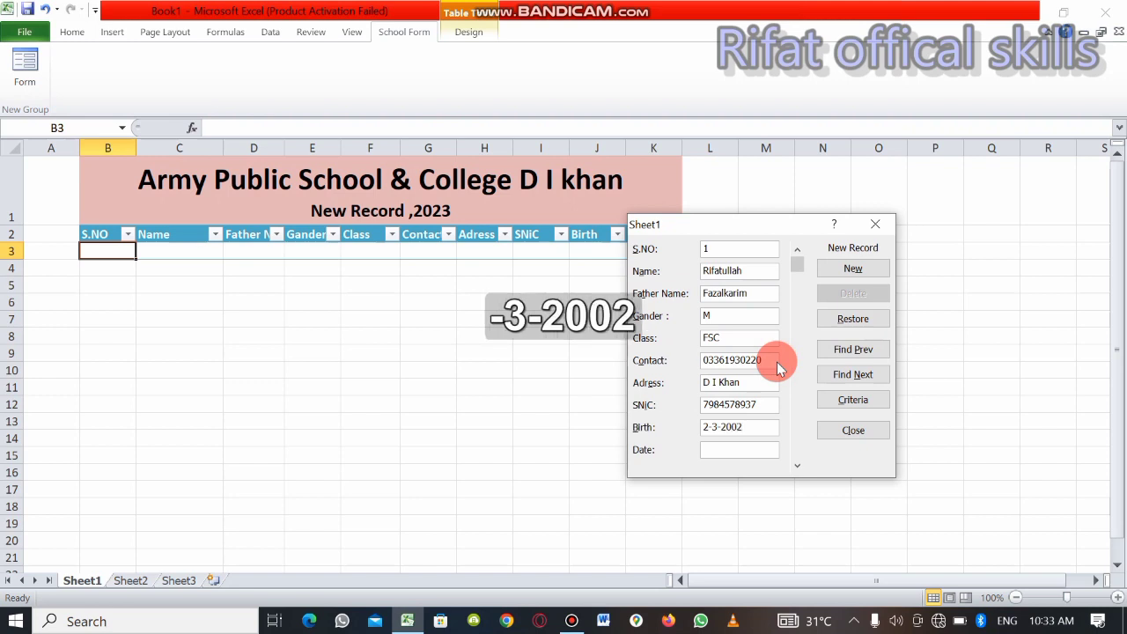
key(BackSpace)
text(5)
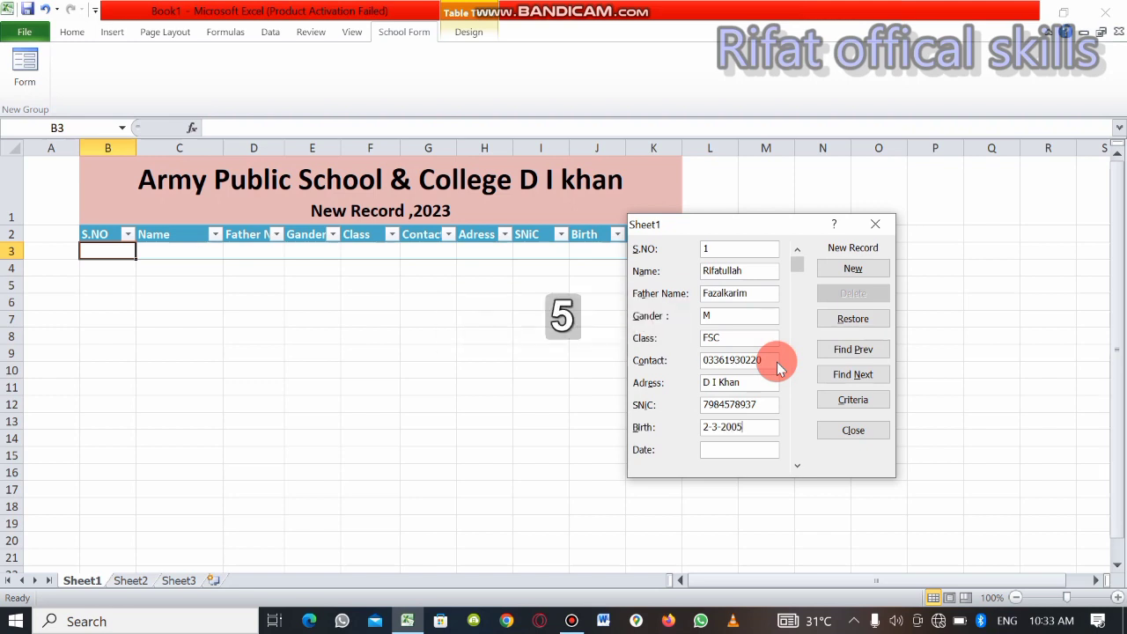
key(Tab)
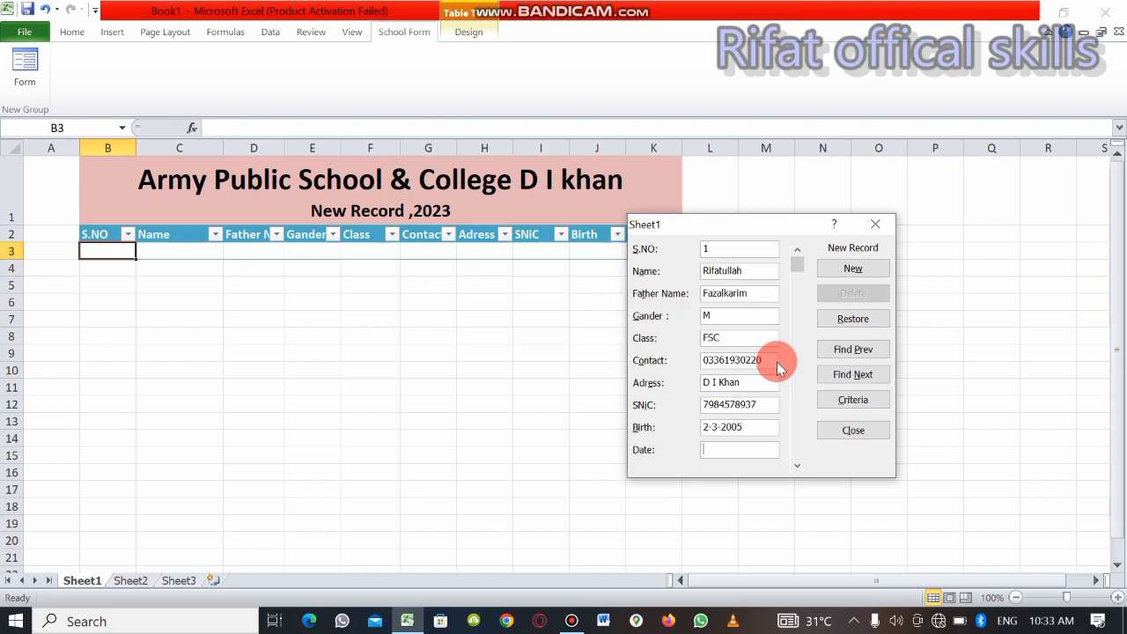
Set the new record's Date field to 4-10-2023 and add the record to the table
text(2)
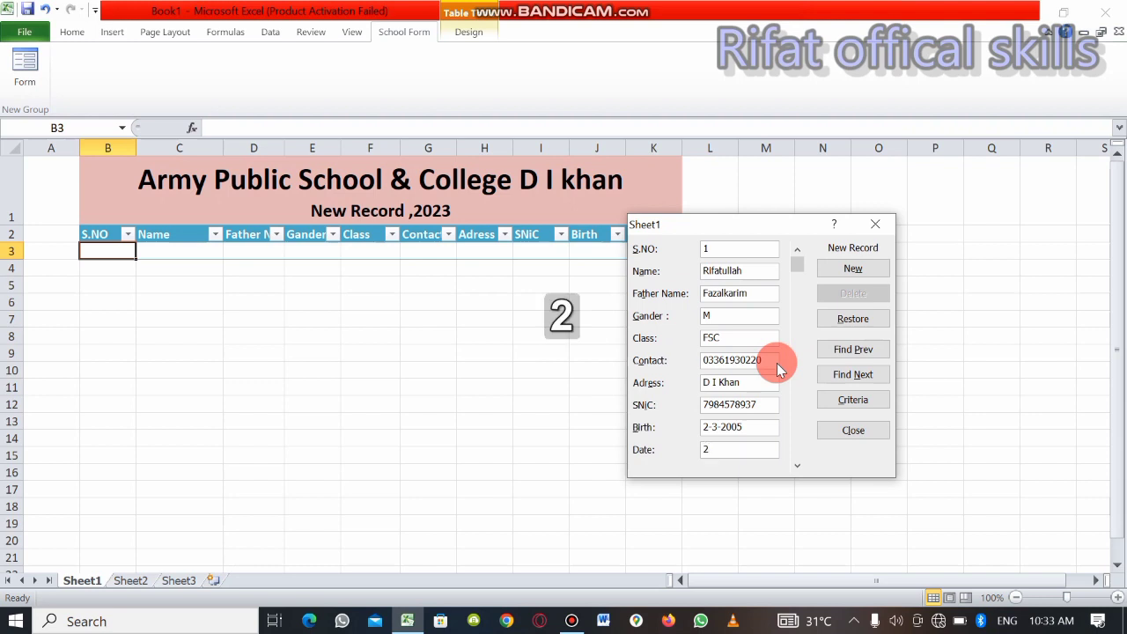
key(BackSpace)
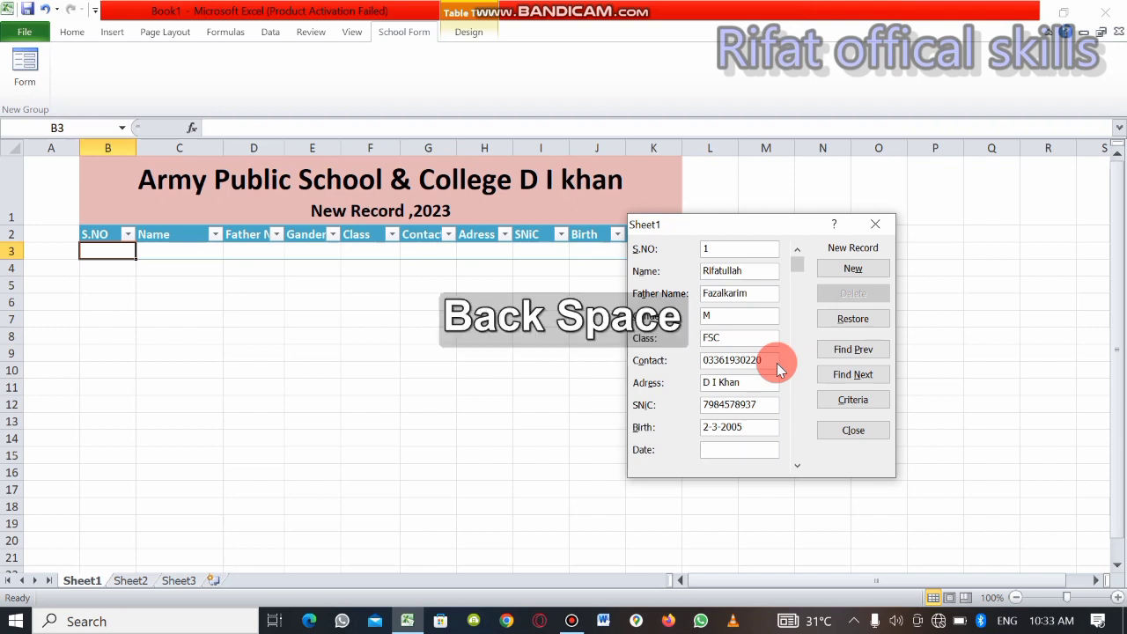
text(4)
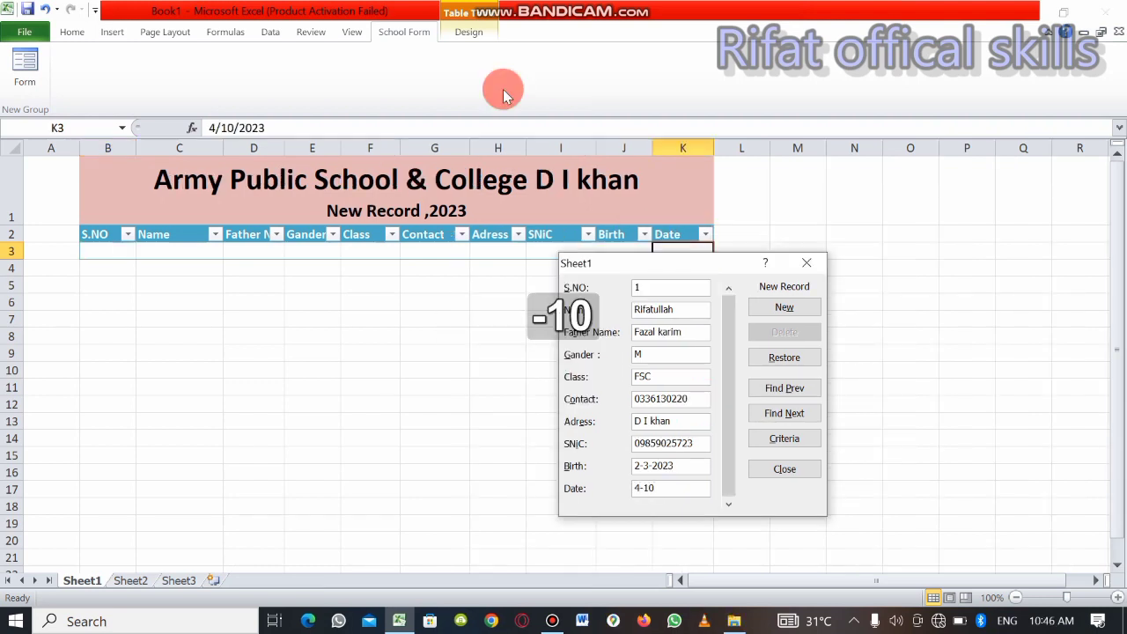
text(-10=)
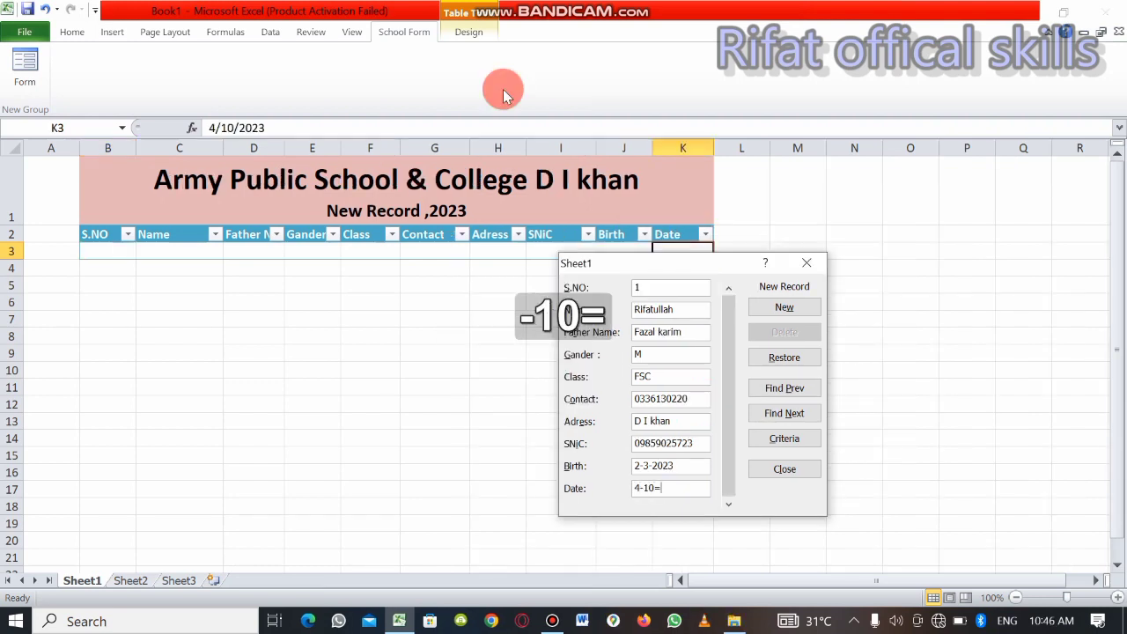
key(BackSpace)
text(-)
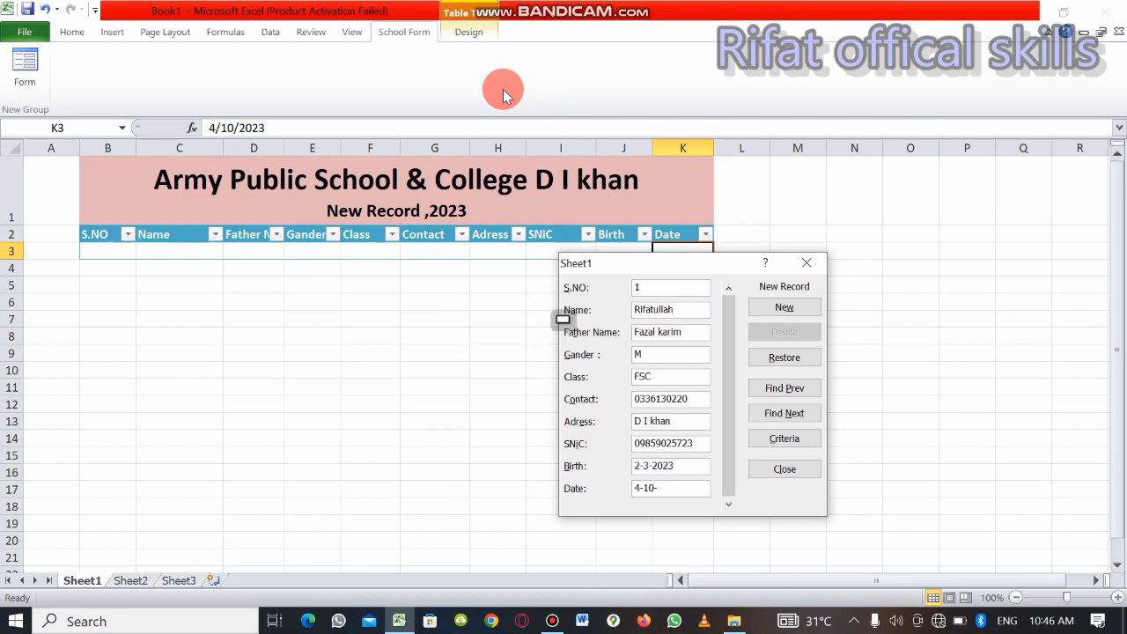
text(2023)
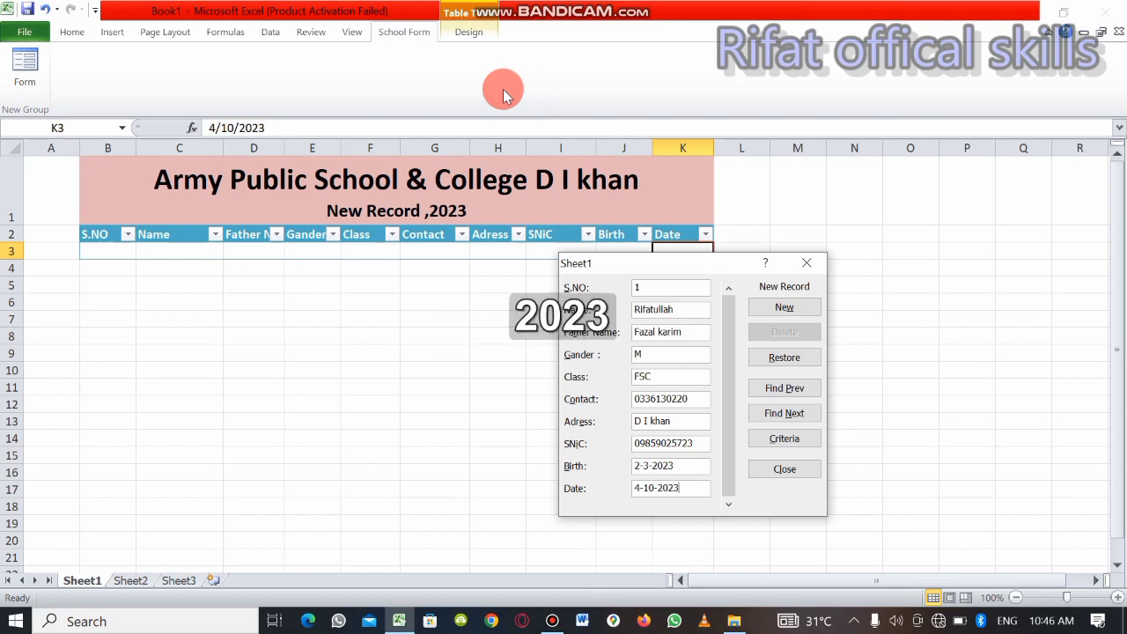
click(773, 310)
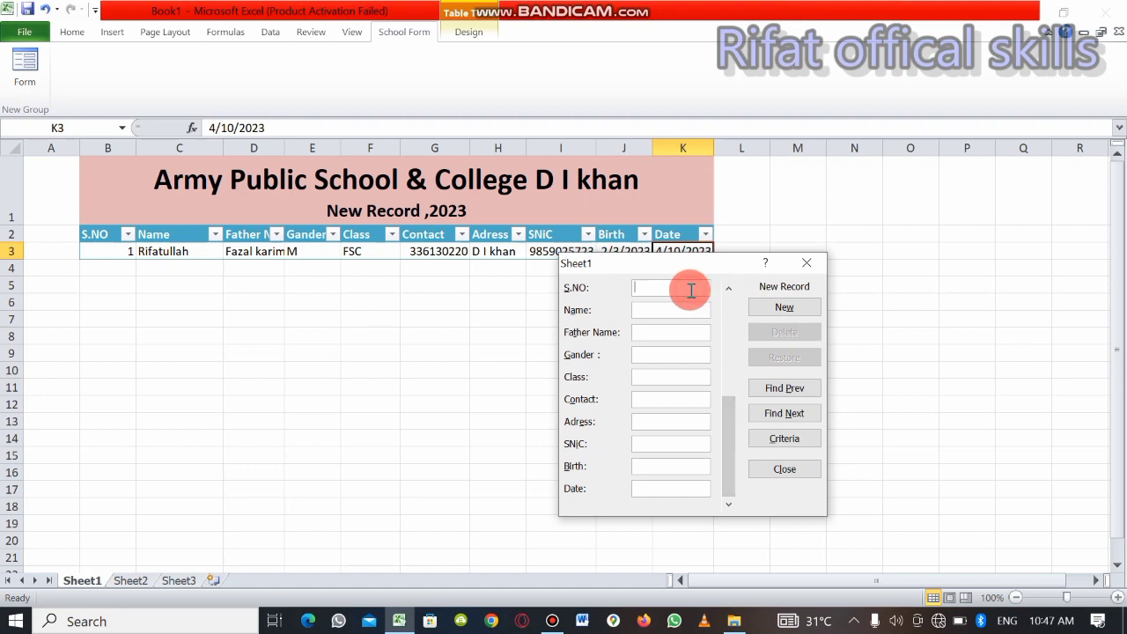
Set S.NO to 2 in the blank record and enter the student's name and father's name
text(2)
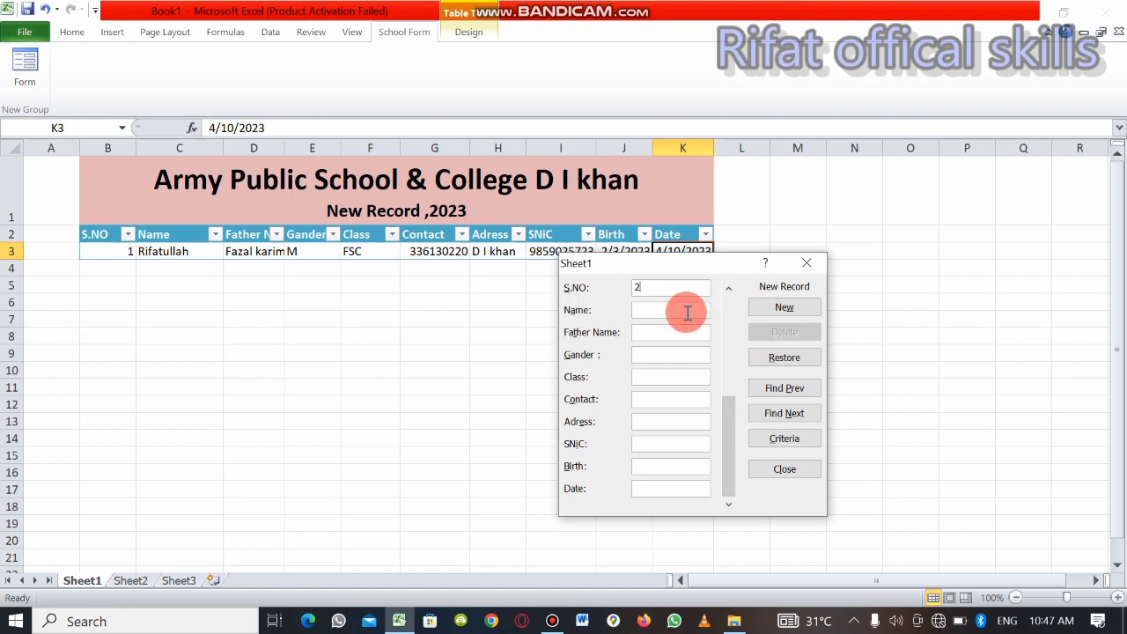
click(688, 312)
text(R)
key(BackSpace)
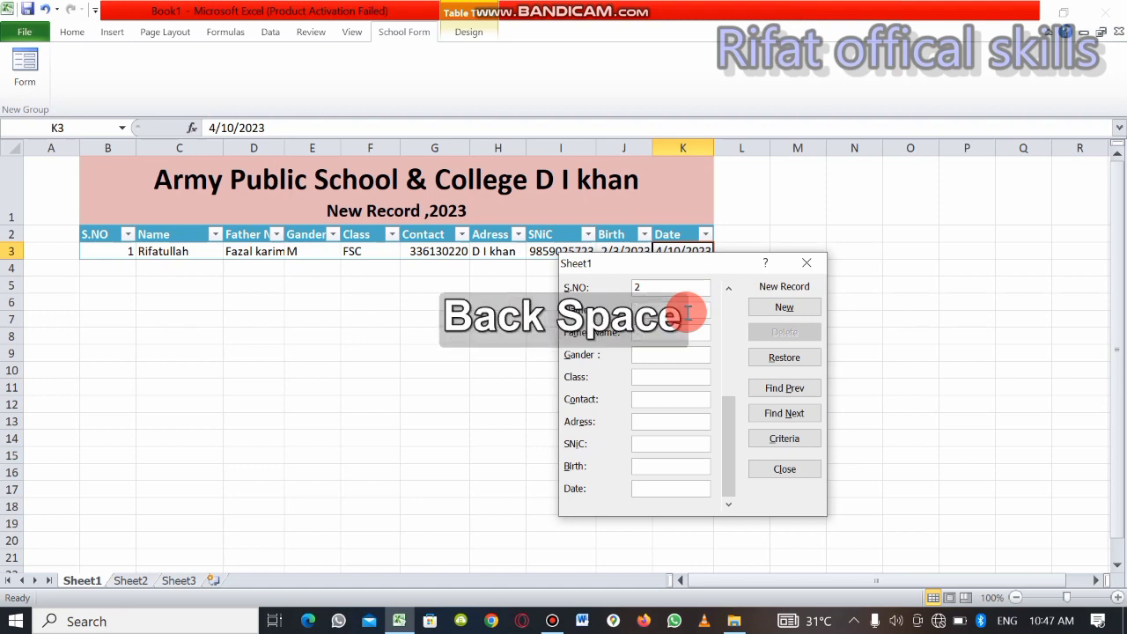
key(shift)
text(A)
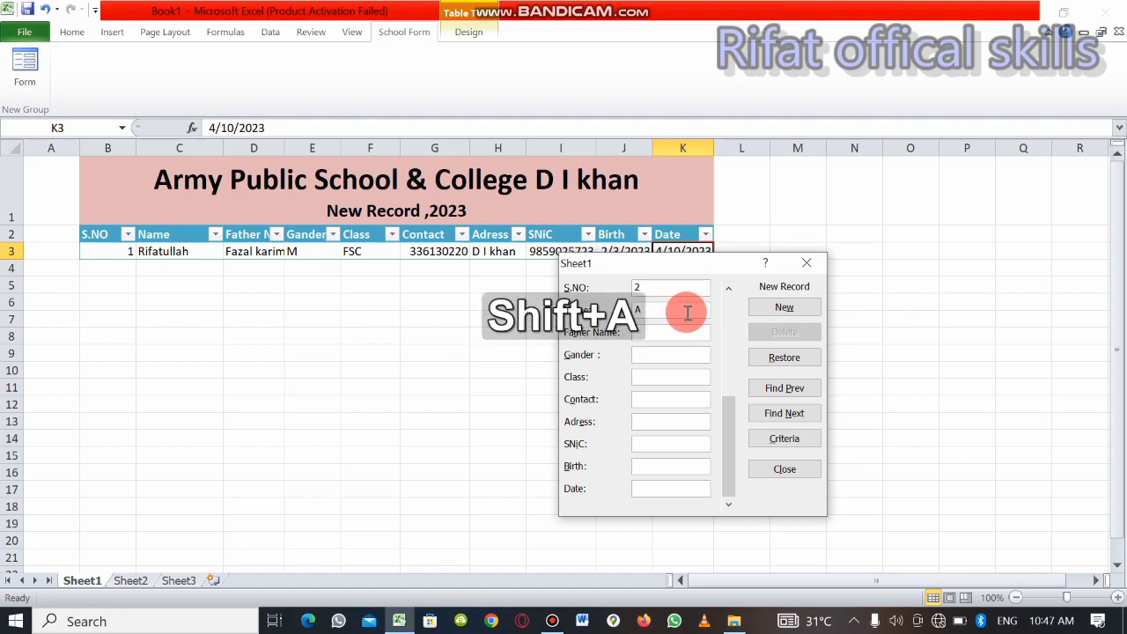
text(ll)
key(Tab)
text(Aslim)
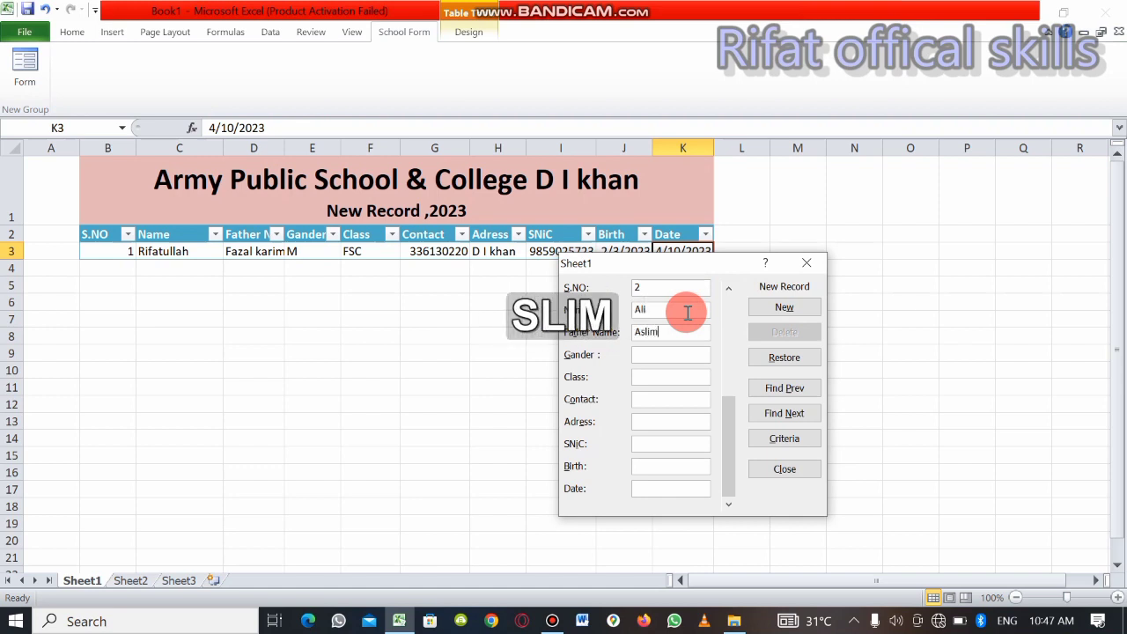
Set the second record's Gander field to M and its Class field to FSC
key(Tab)
text(M)
key(Tab)
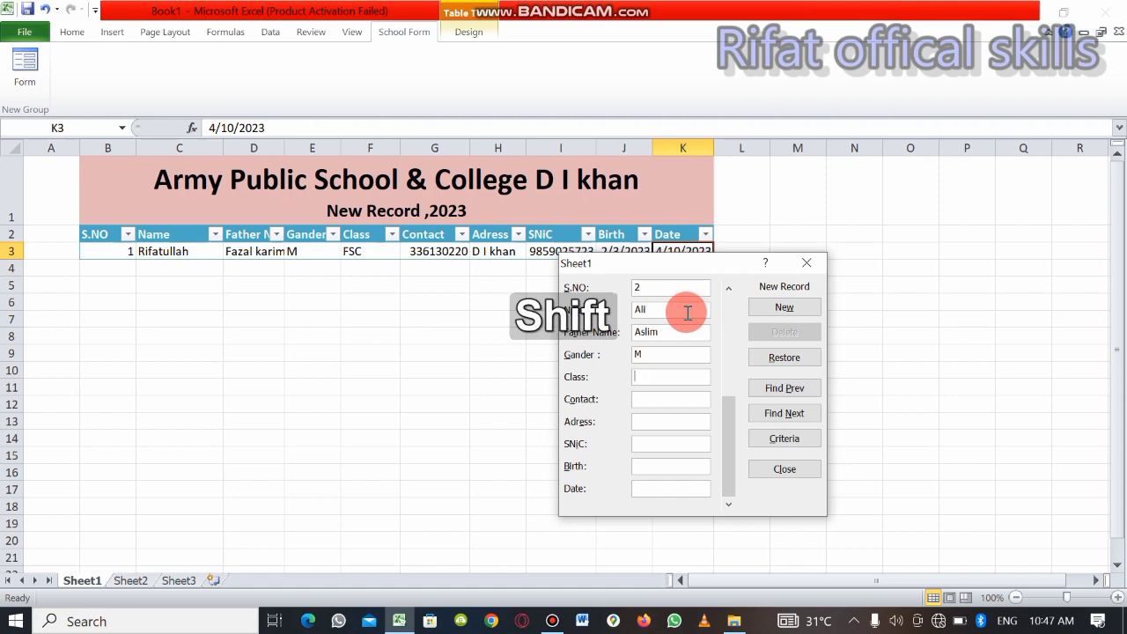
text(FA)
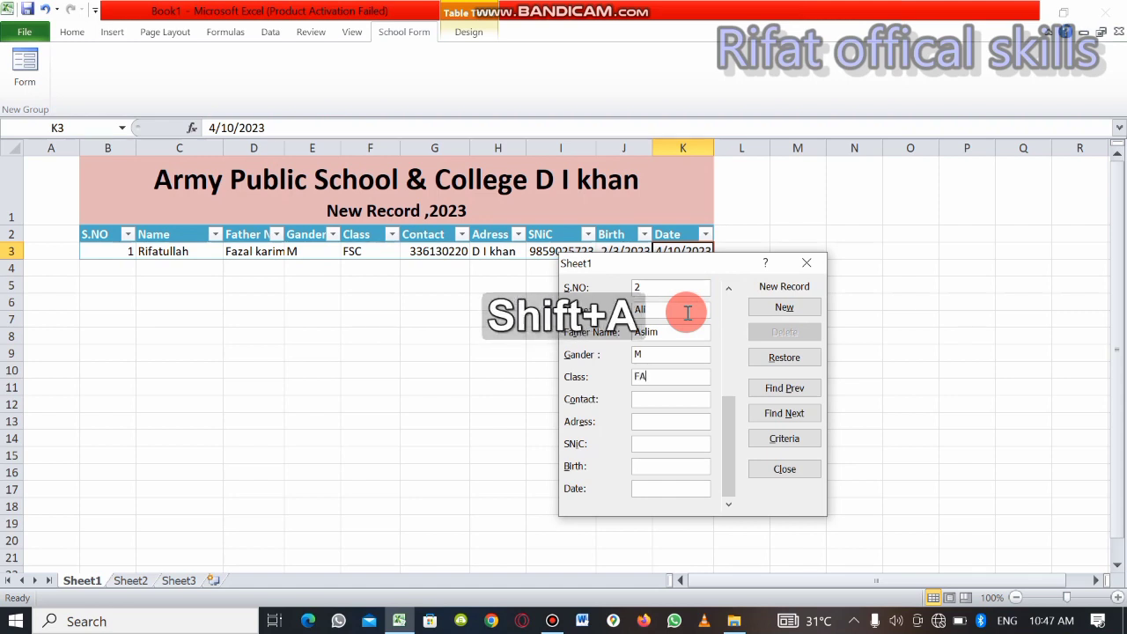
key(BackSpace)
text(SC)
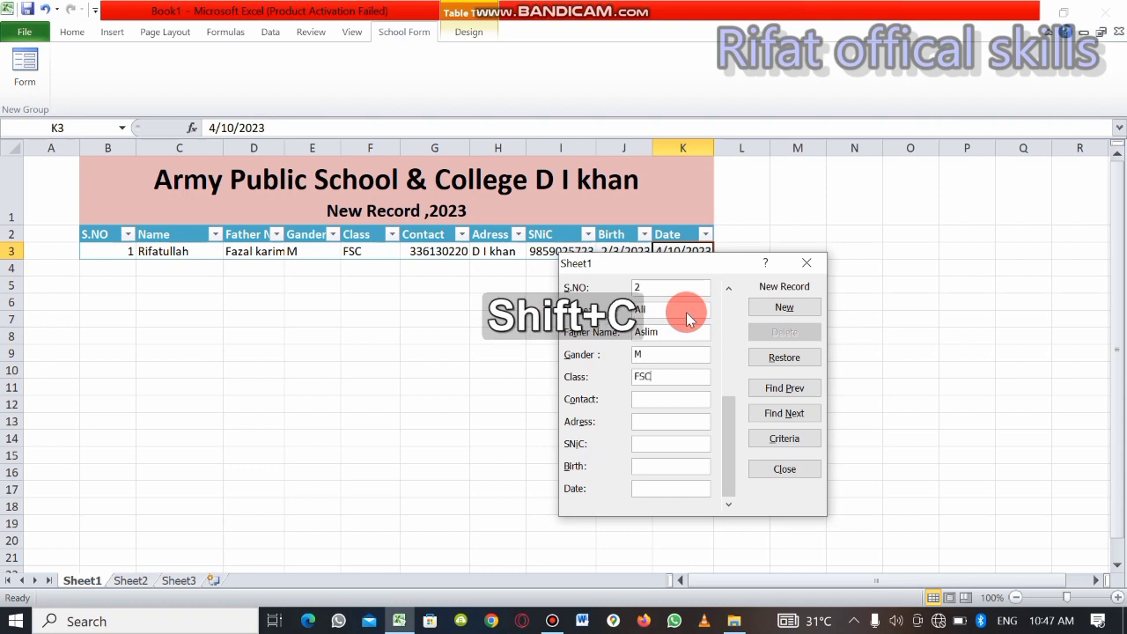
key(Tab)
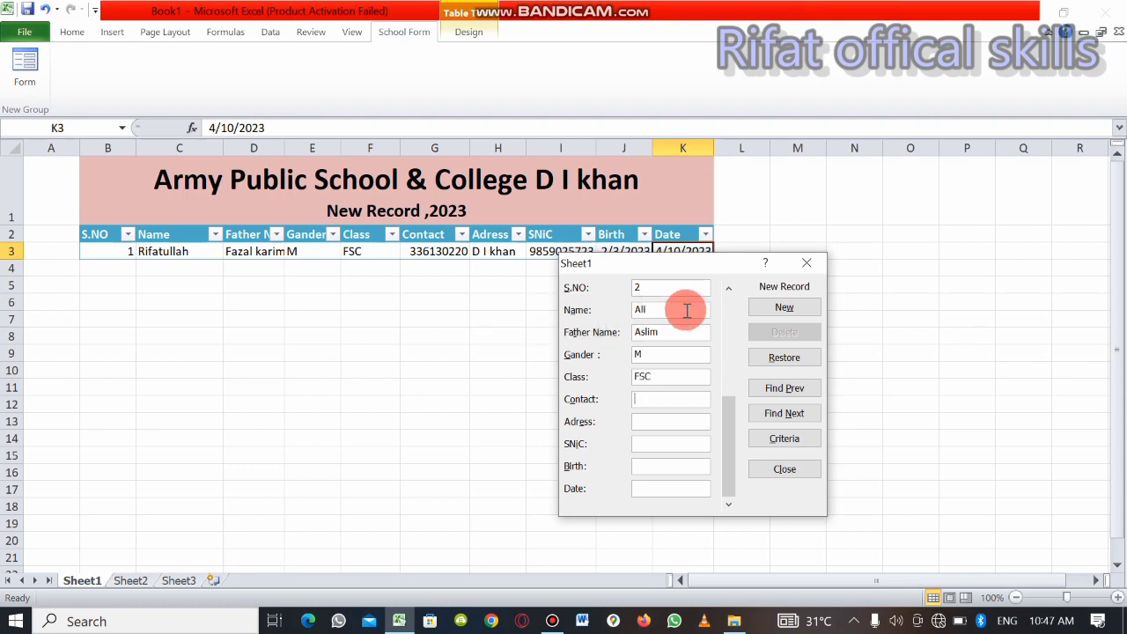
Enter the student's phone number in the Contact field, put P in the Adress field and submit the second record
key(Tab)
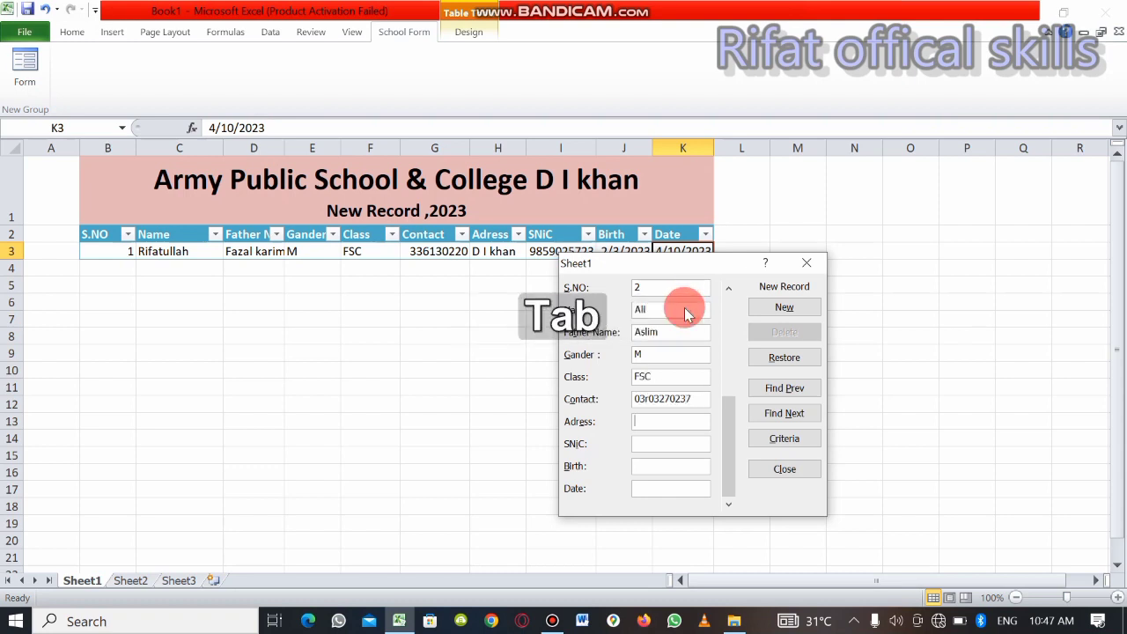
text(P)
key(Return)
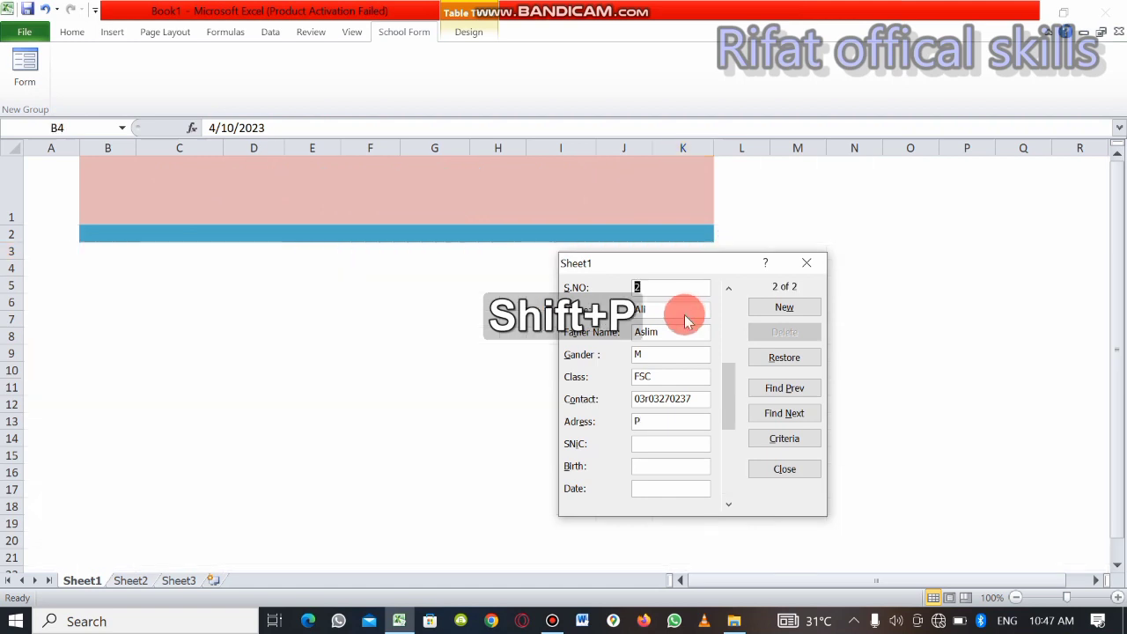
key(BackSpace)
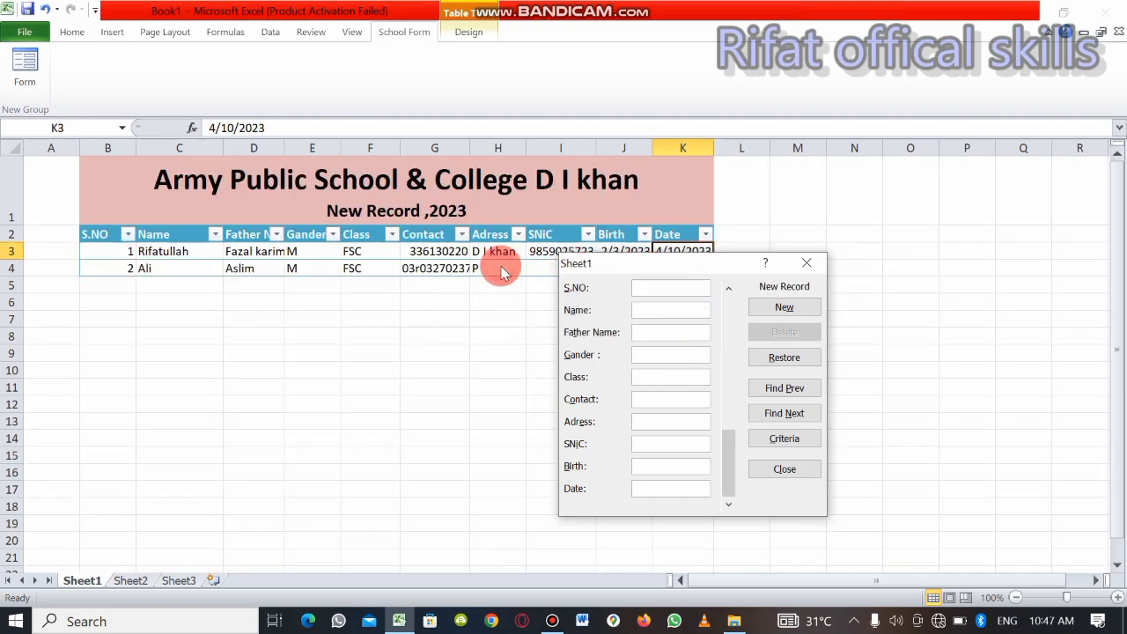
Go back to the second record in the form and replace its Adress entry with the student's full address
click(793, 357)
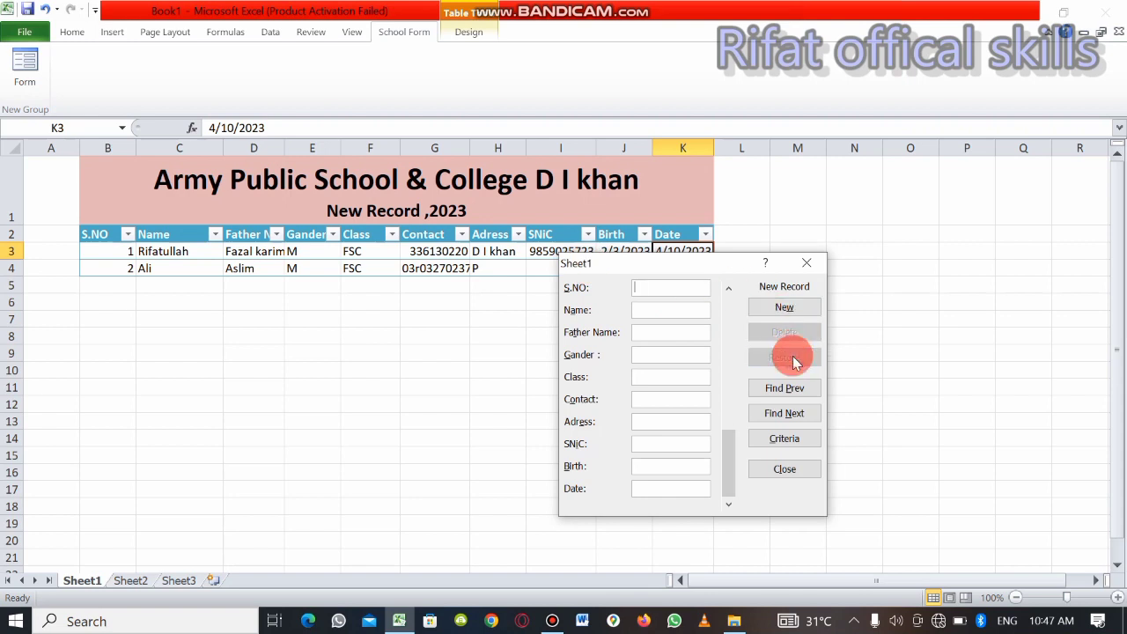
click(801, 385)
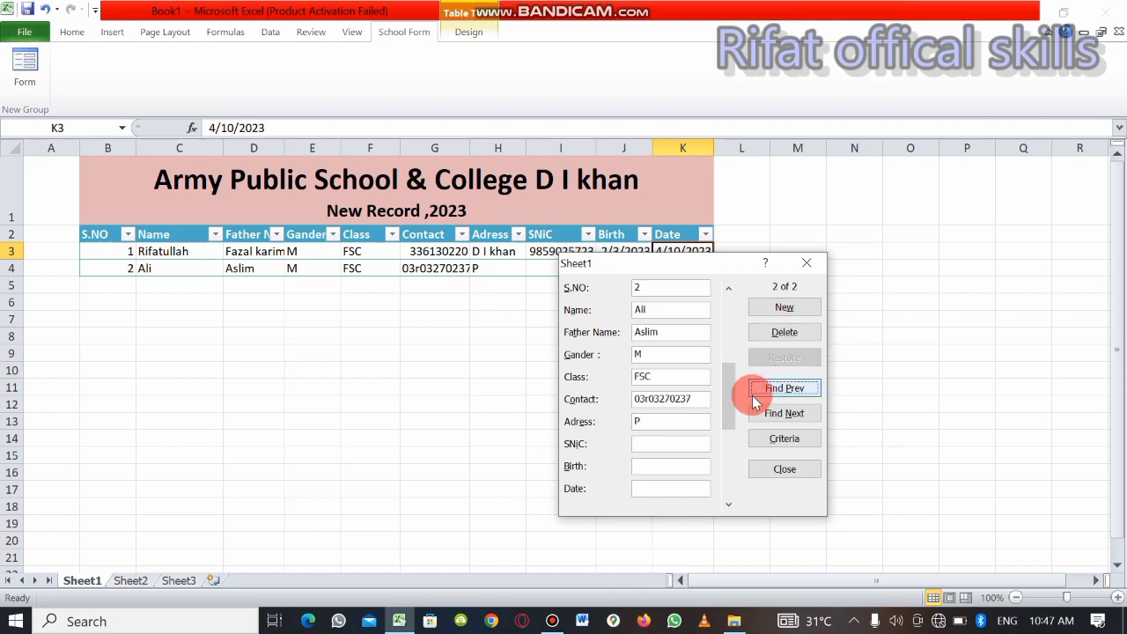
click(677, 423)
key(BackSpace)
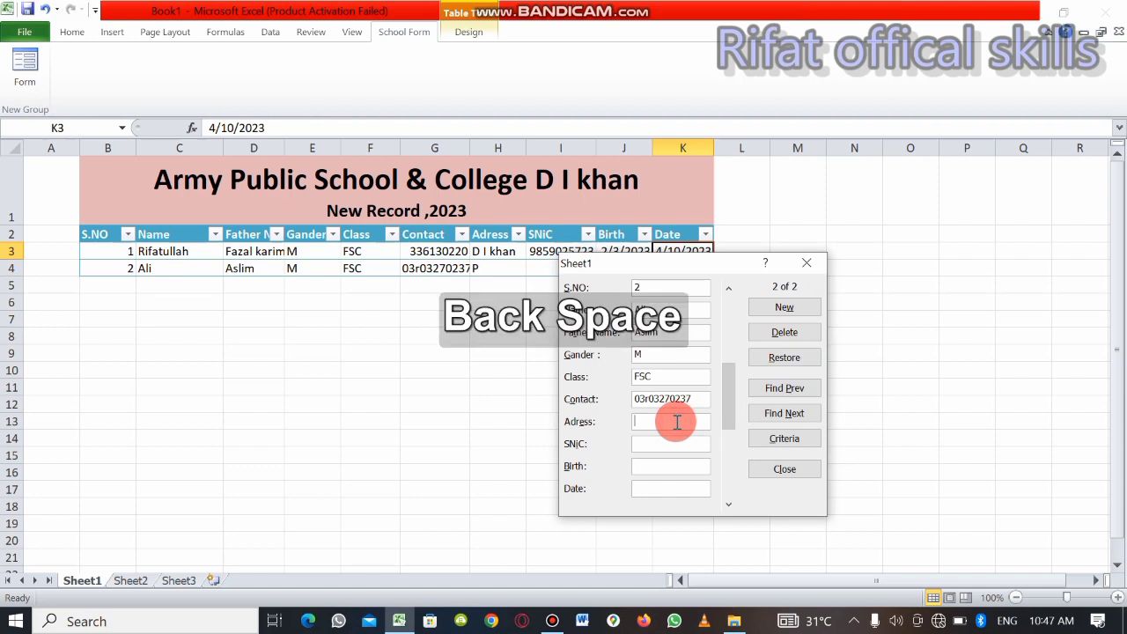
text(D I)
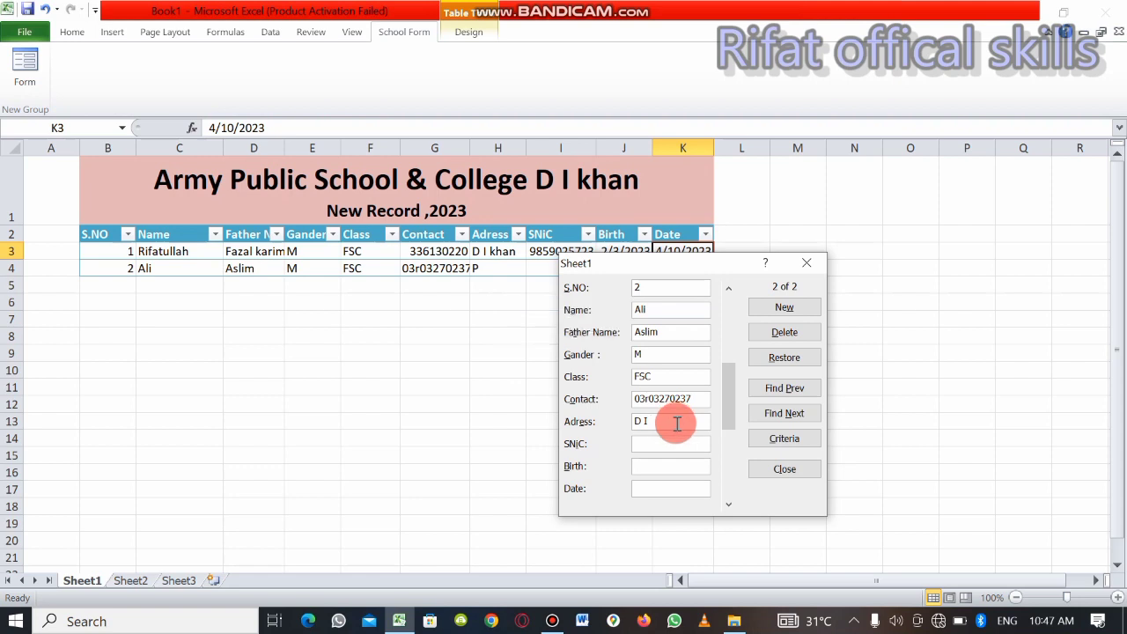
text( khan)
key(Tab)
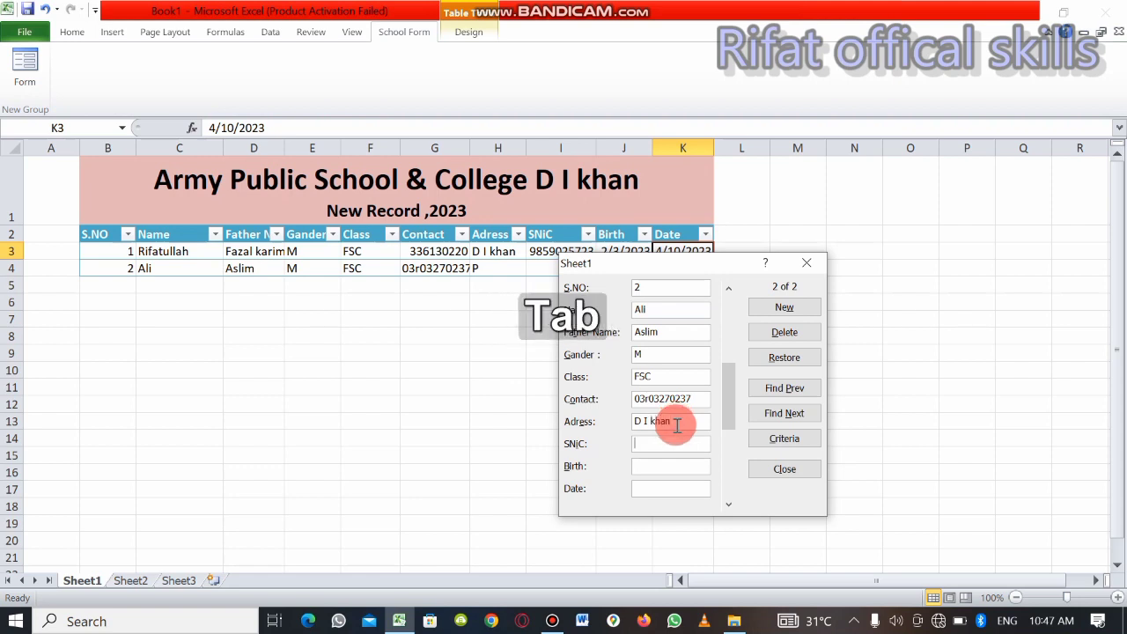
Enter the student's identity number in the SNiC field and the date of birth in the Birth field of the second record
text(09453804)
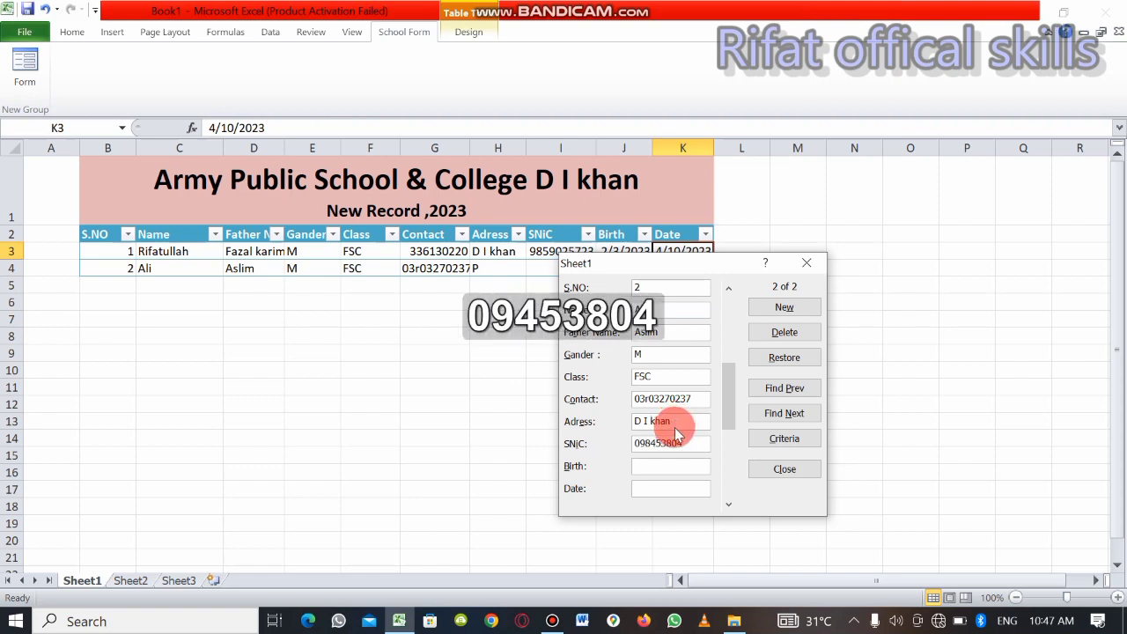
key(Tab)
text(2-334)
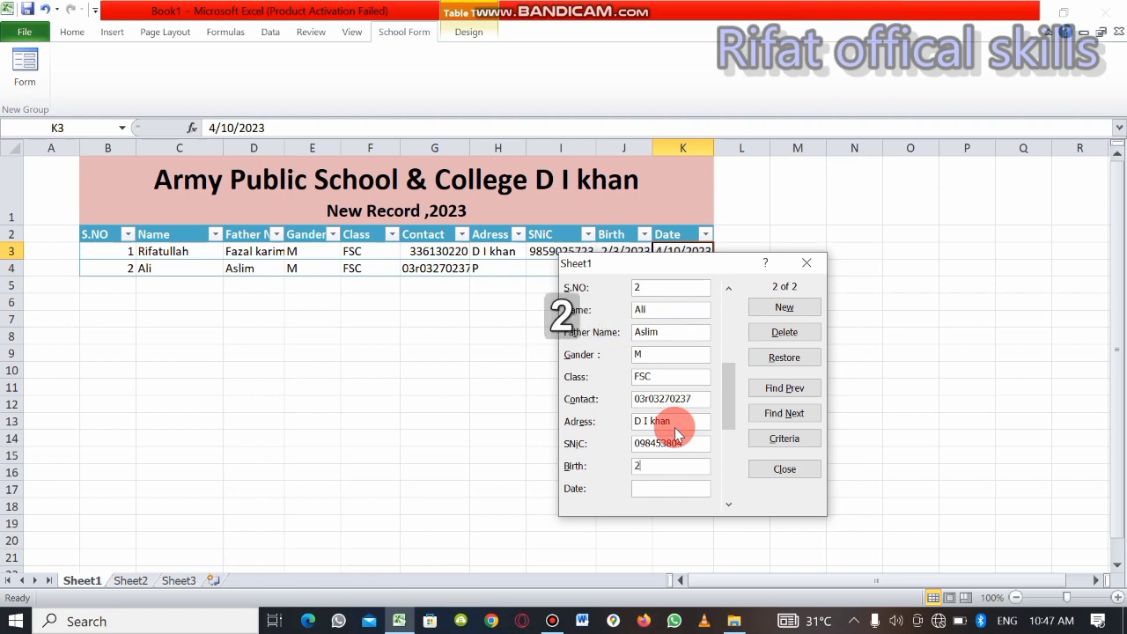
key(BackSpace)
key(BackSpace)
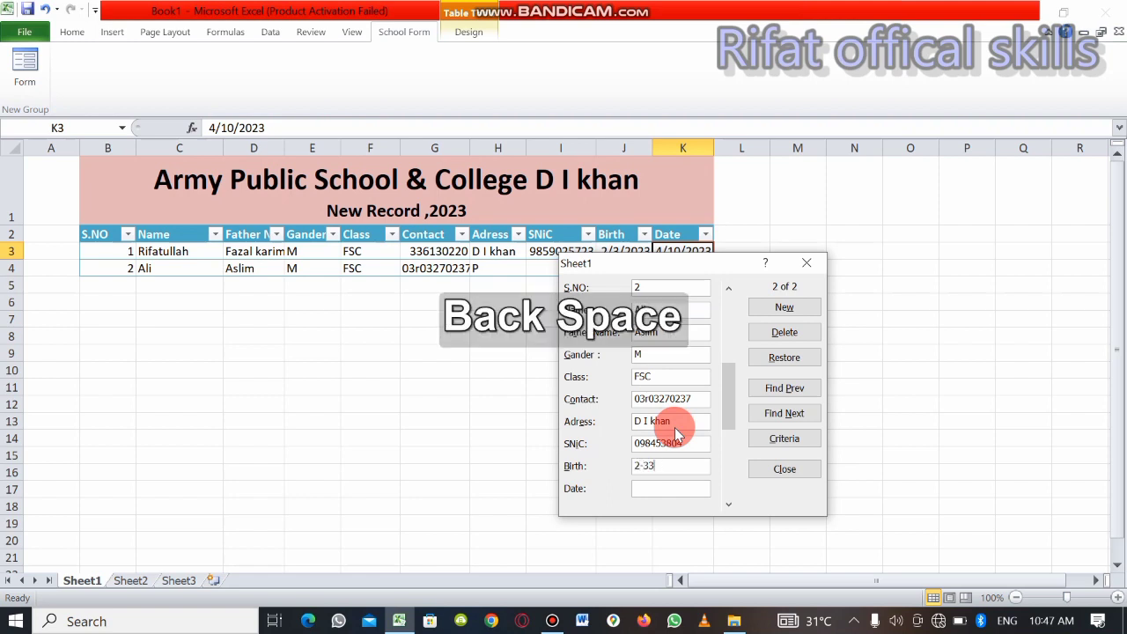
text(3)
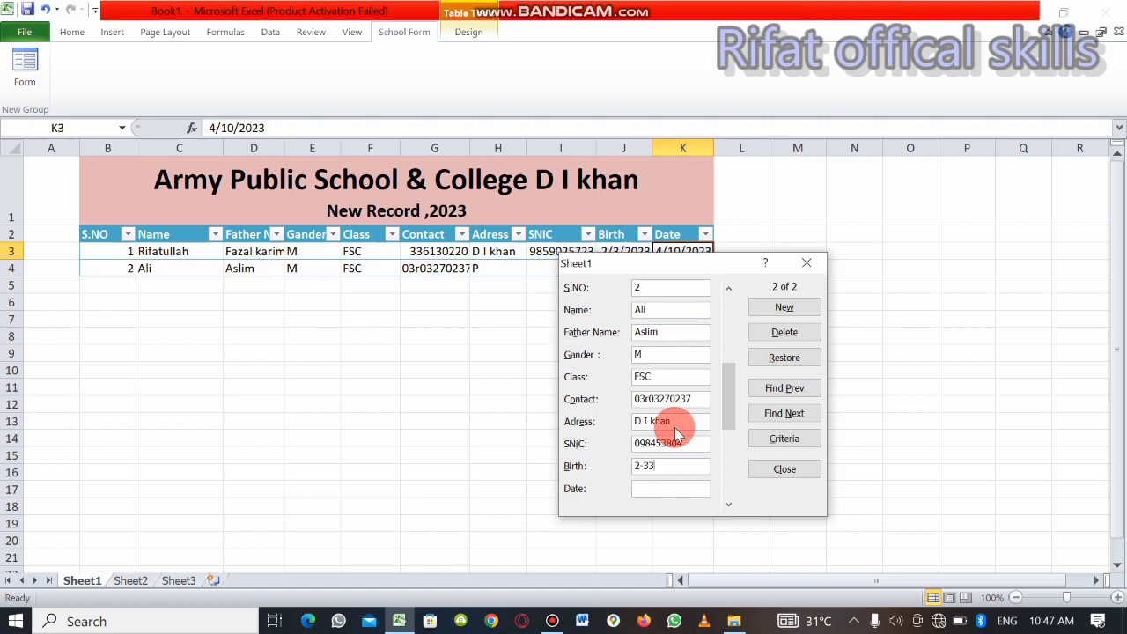
key(BackSpace)
text(-2)
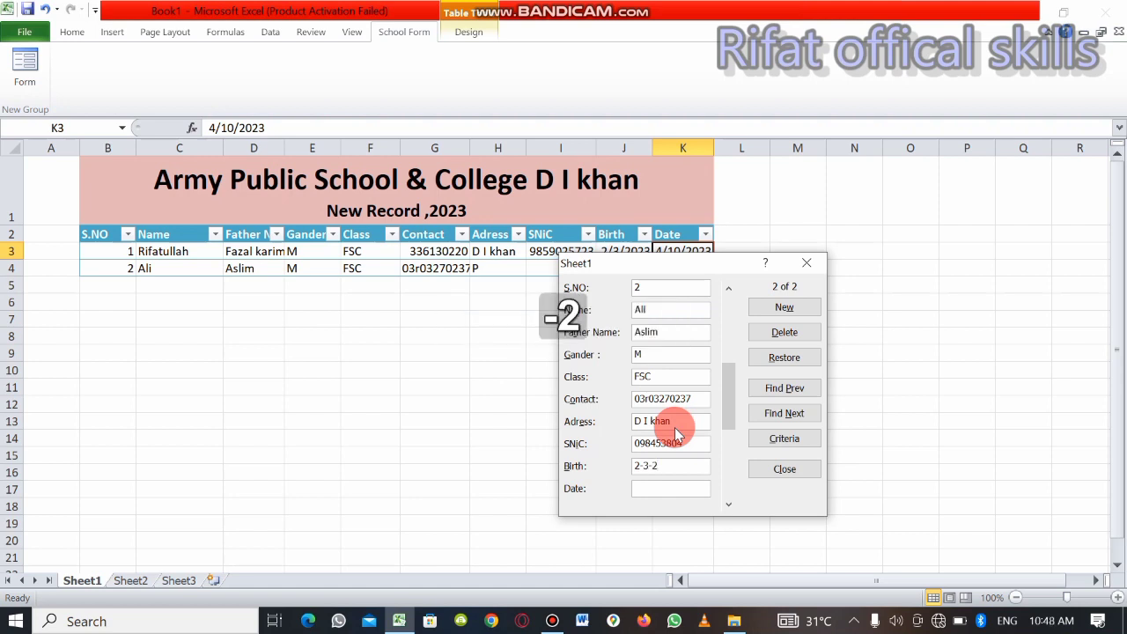
text(0033)
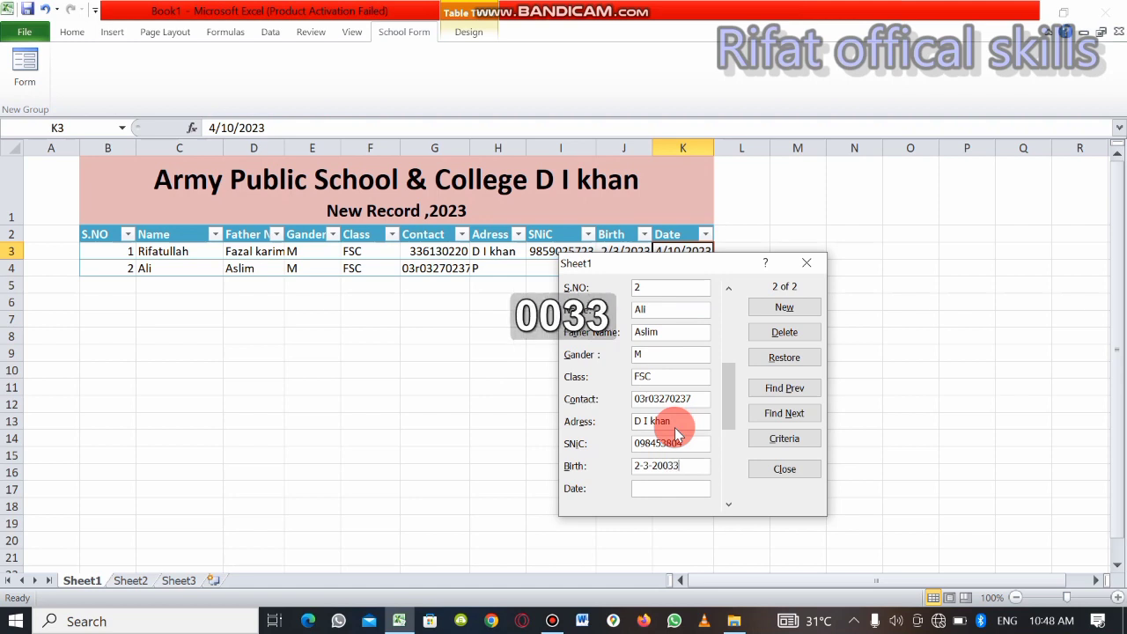
key(BackSpace)
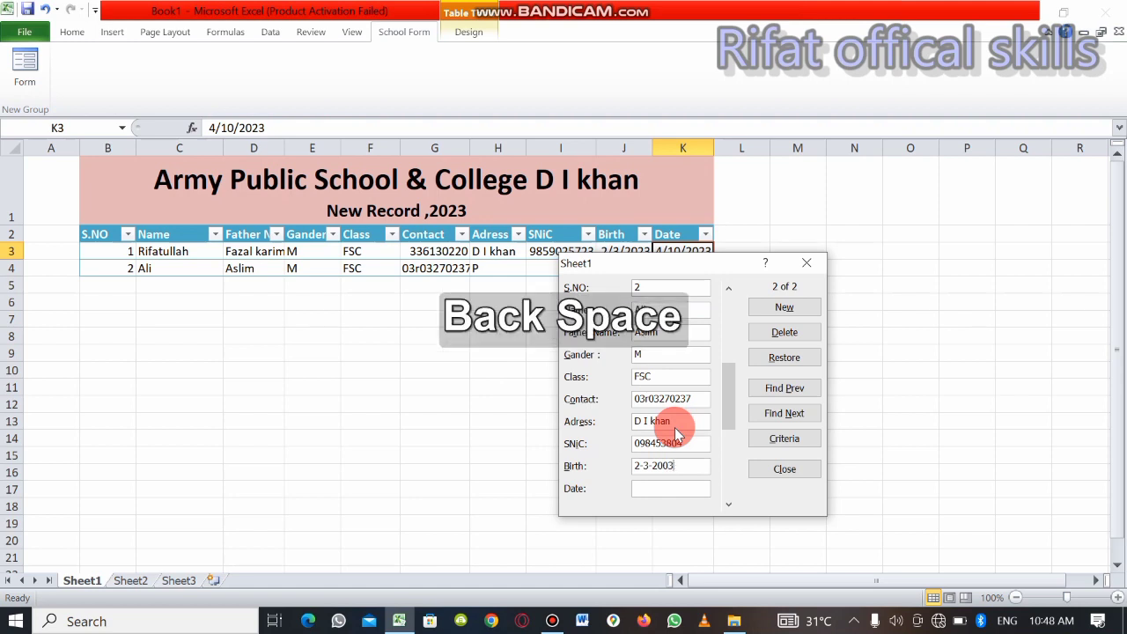
Set the second record's Date field to 4-10-2023 and save it, opening a blank record for the next student
click(678, 492)
text(4-2)
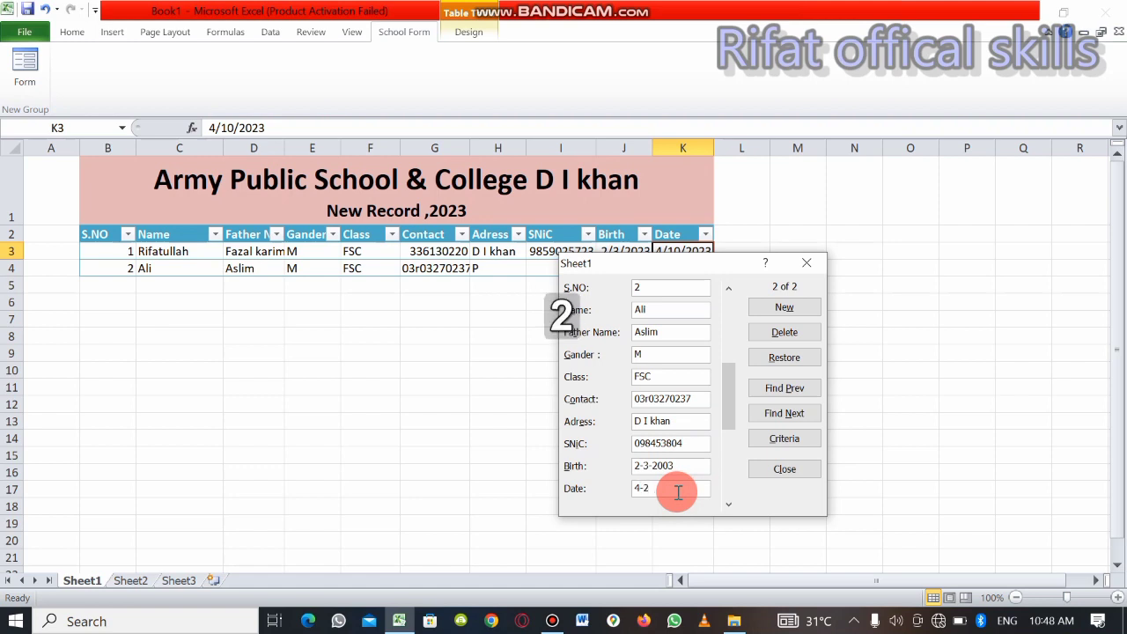
key(BackSpace)
text(1)
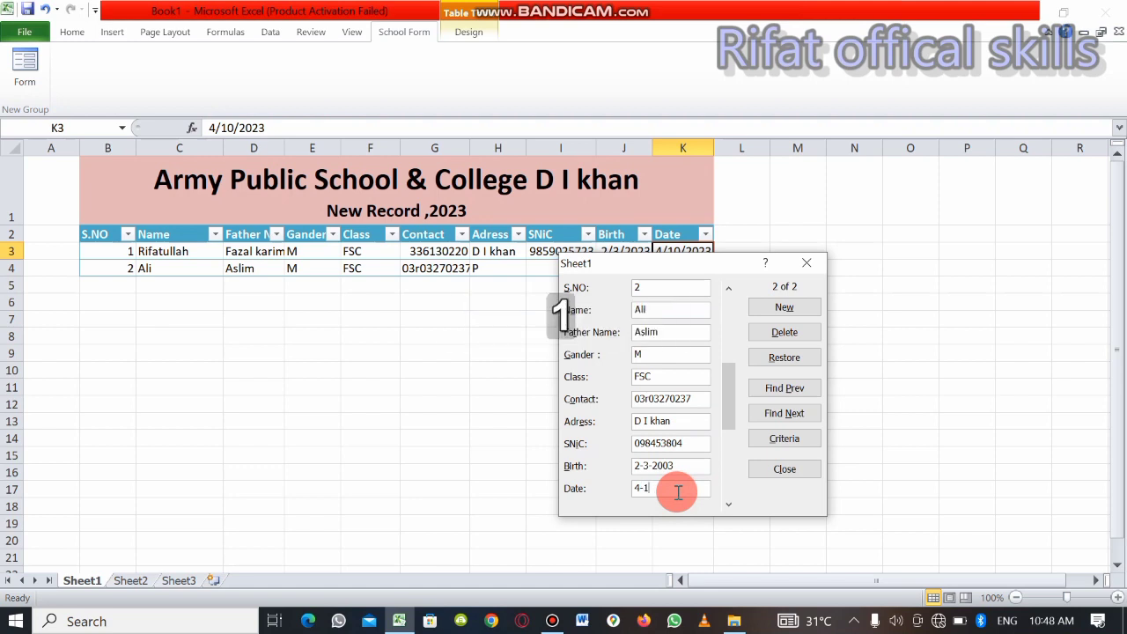
text(0-)
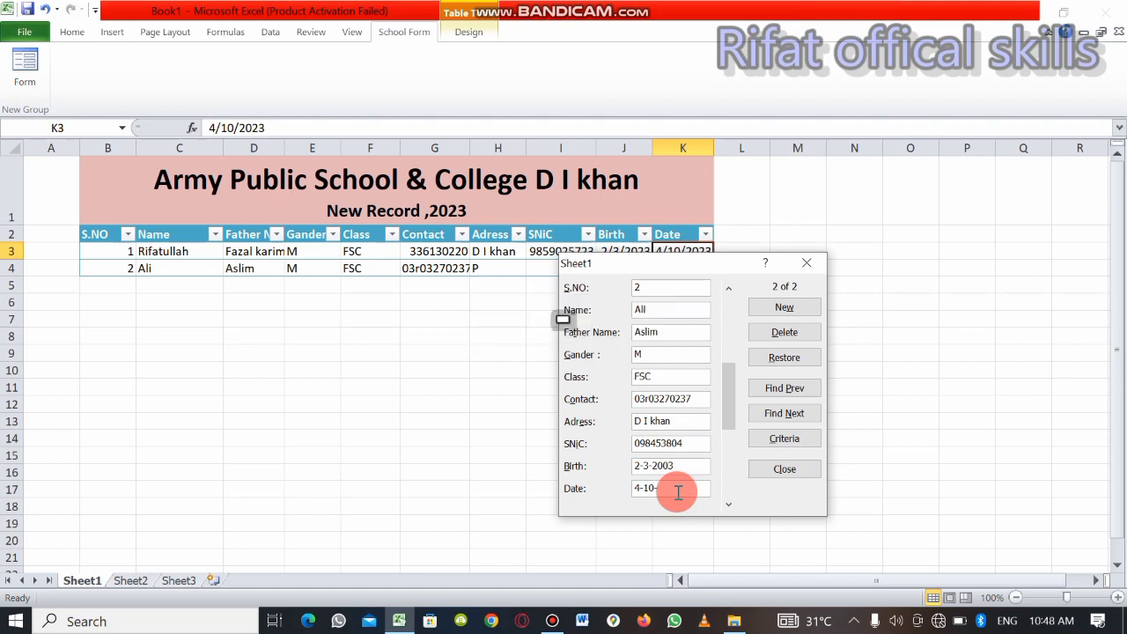
text(2023)
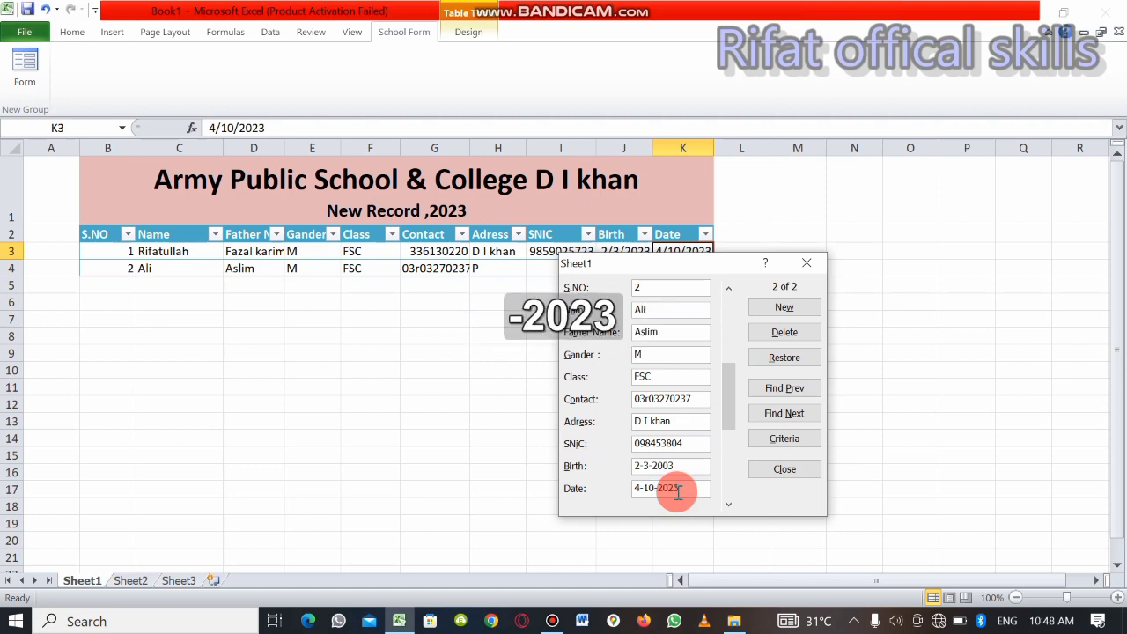
click(800, 309)
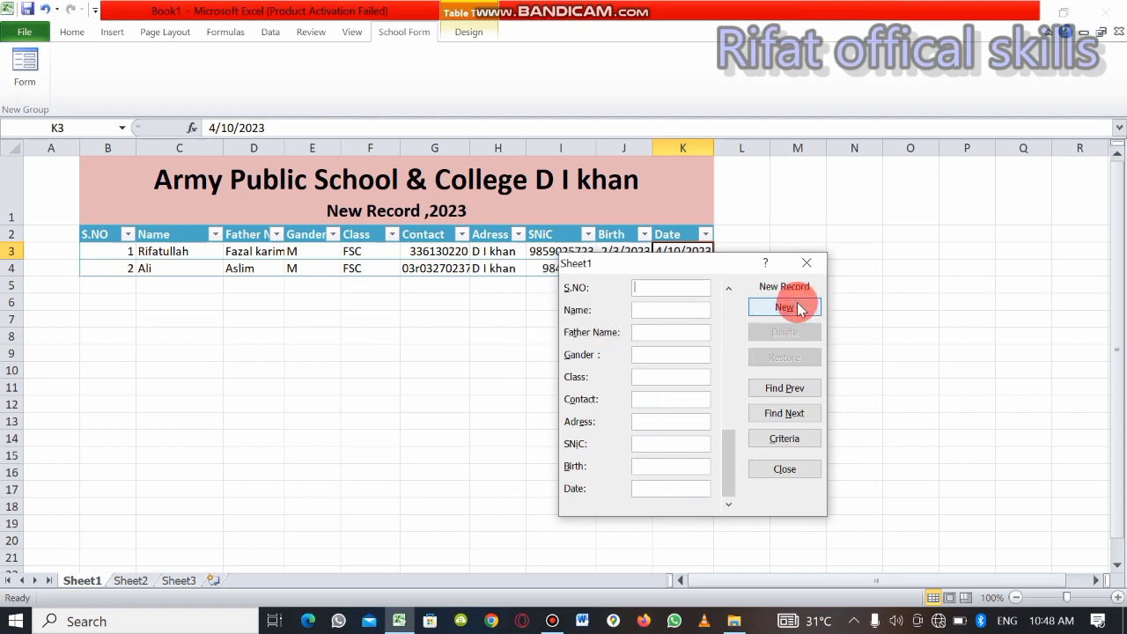
click(668, 288)
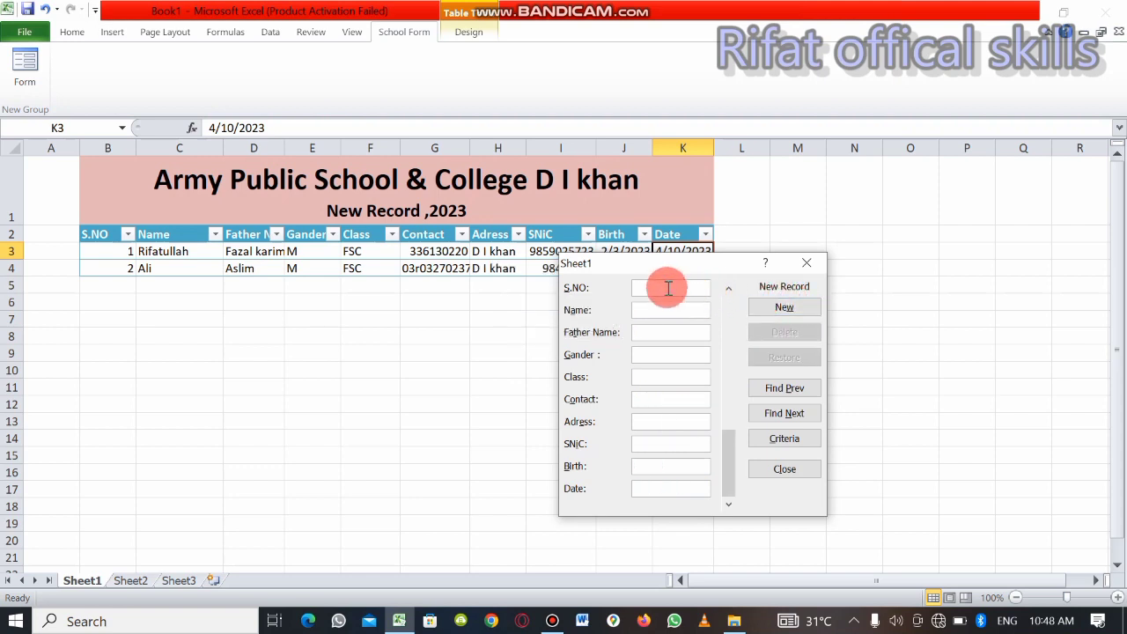
Start the third record with S.NO 3 and enter the student's first name in the Name field
text(3)
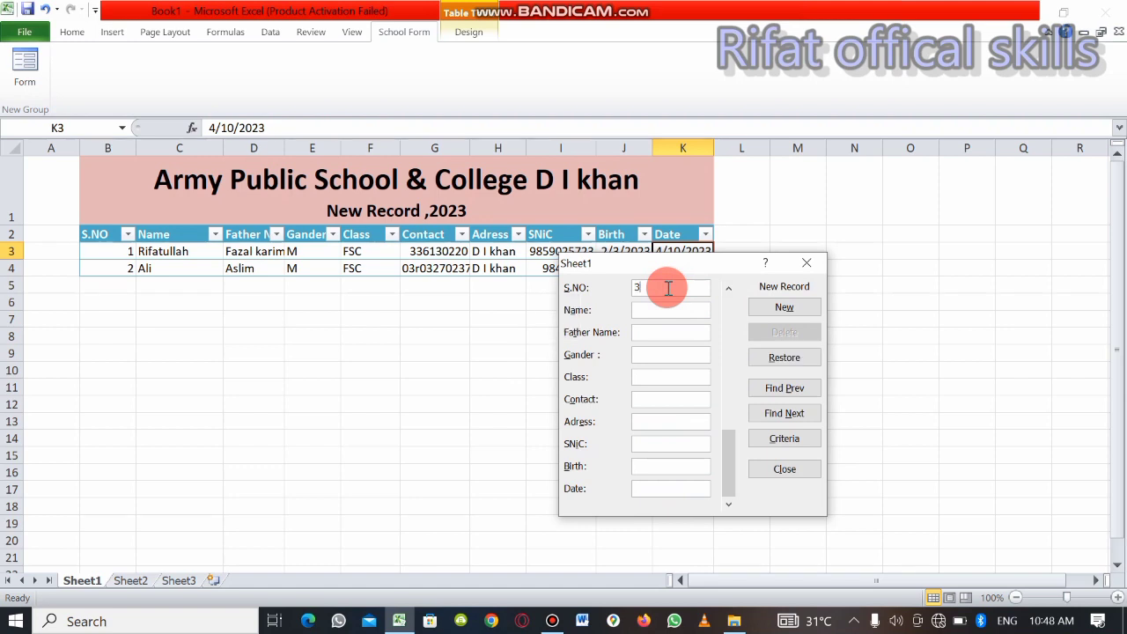
key(Tab)
text(Ahm)
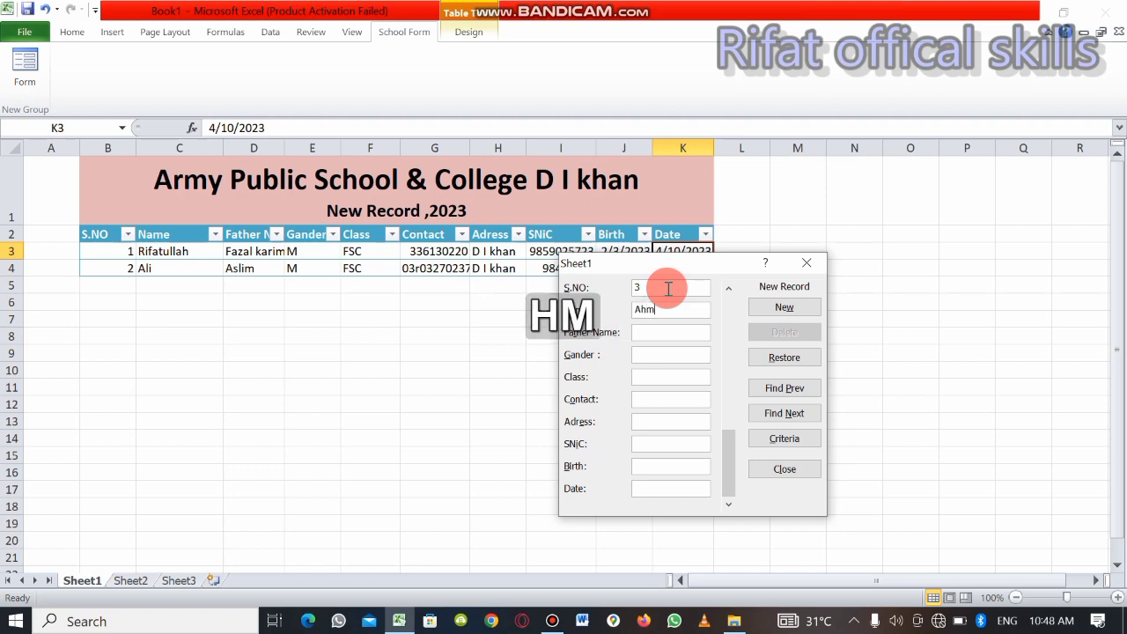
text(a)
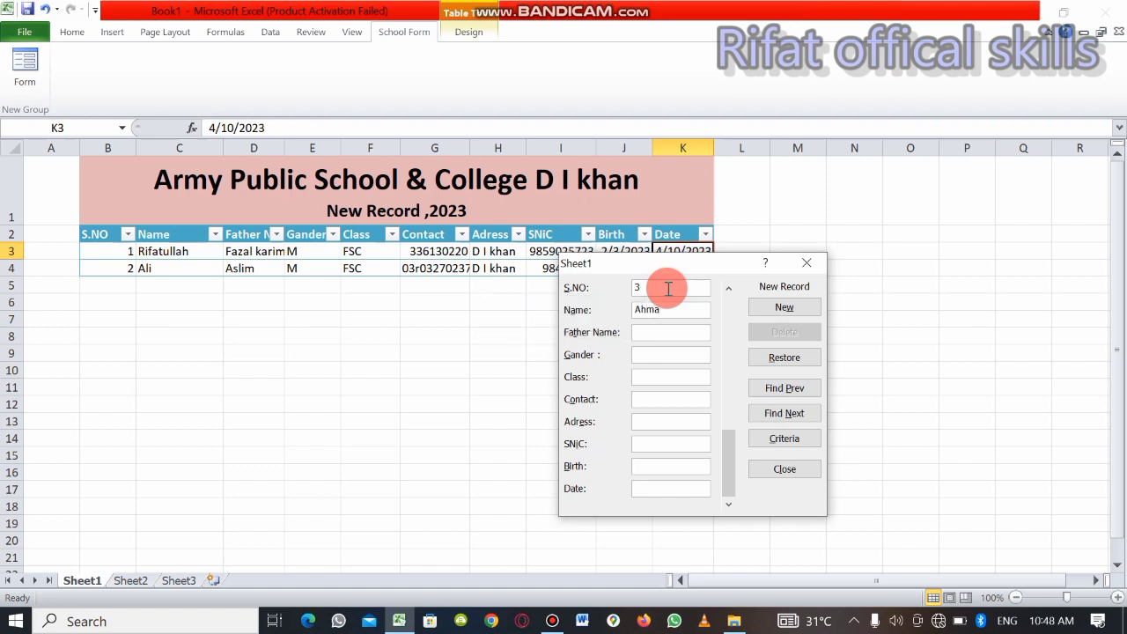
text(d)
key(Tab)
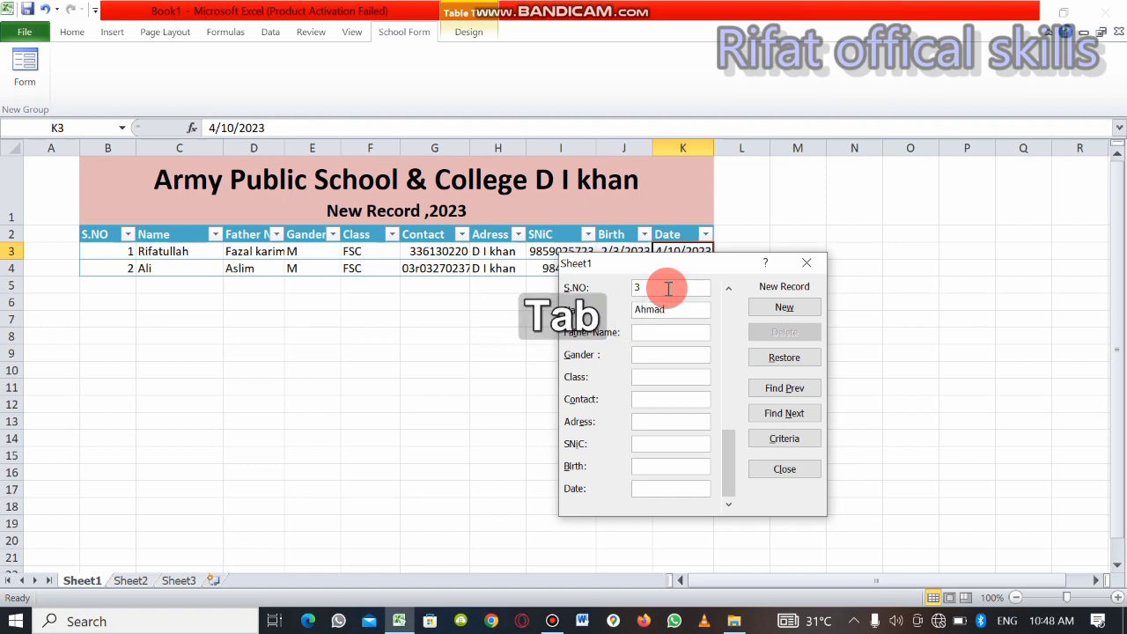
Enter the father's name in the Father Name field and M in the Gander field of the third record
text(//)
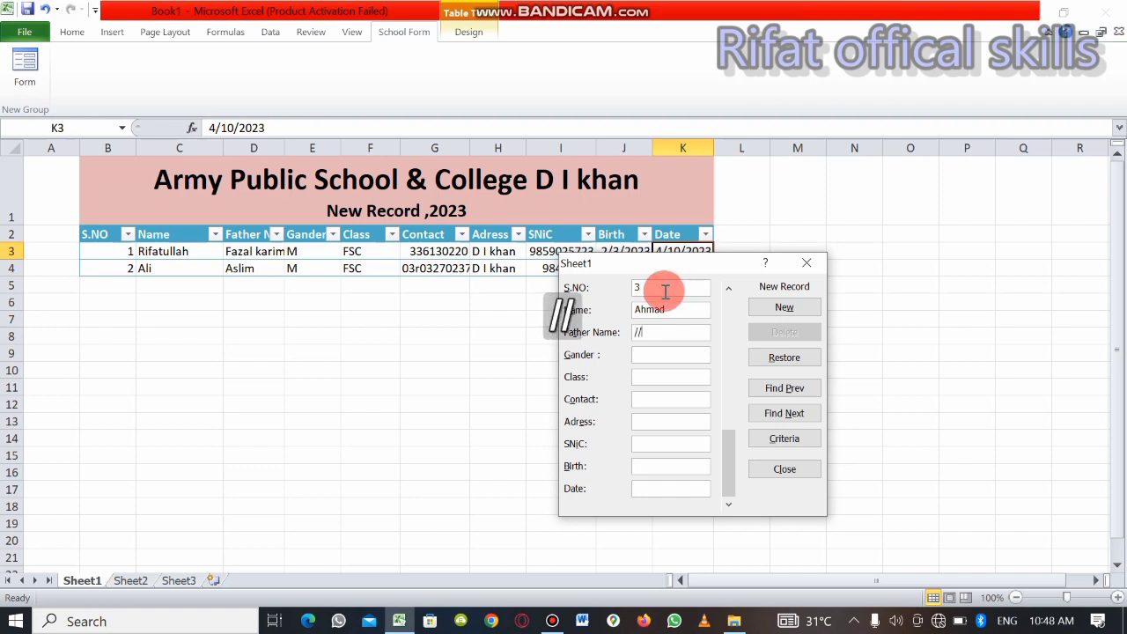
key(BackSpace)
key(BackSpace)
text(A)
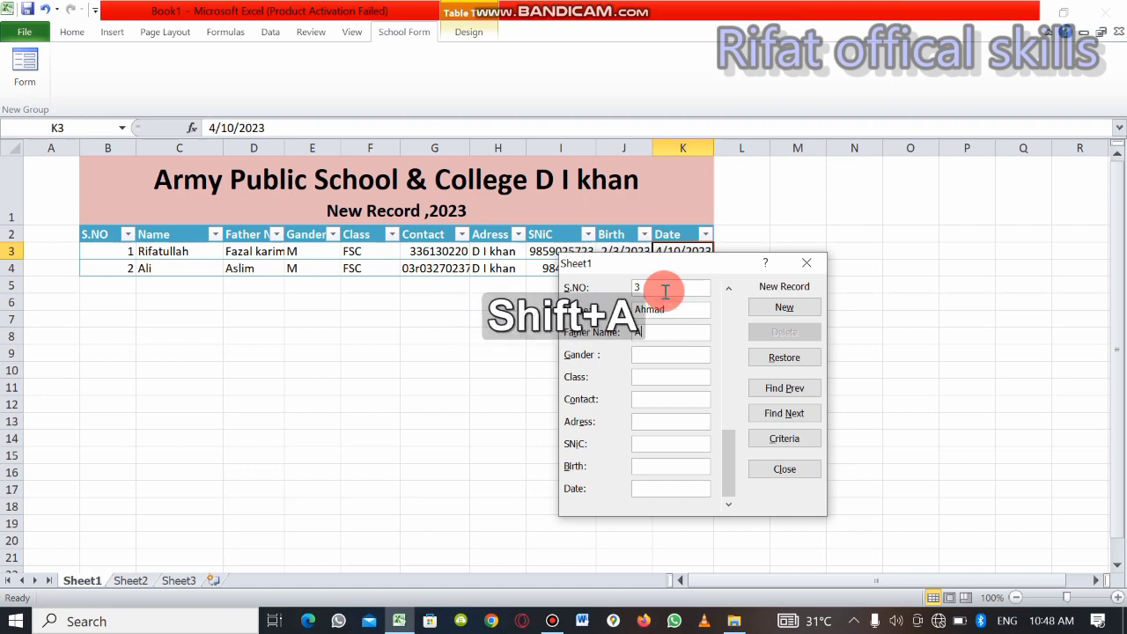
text(as)
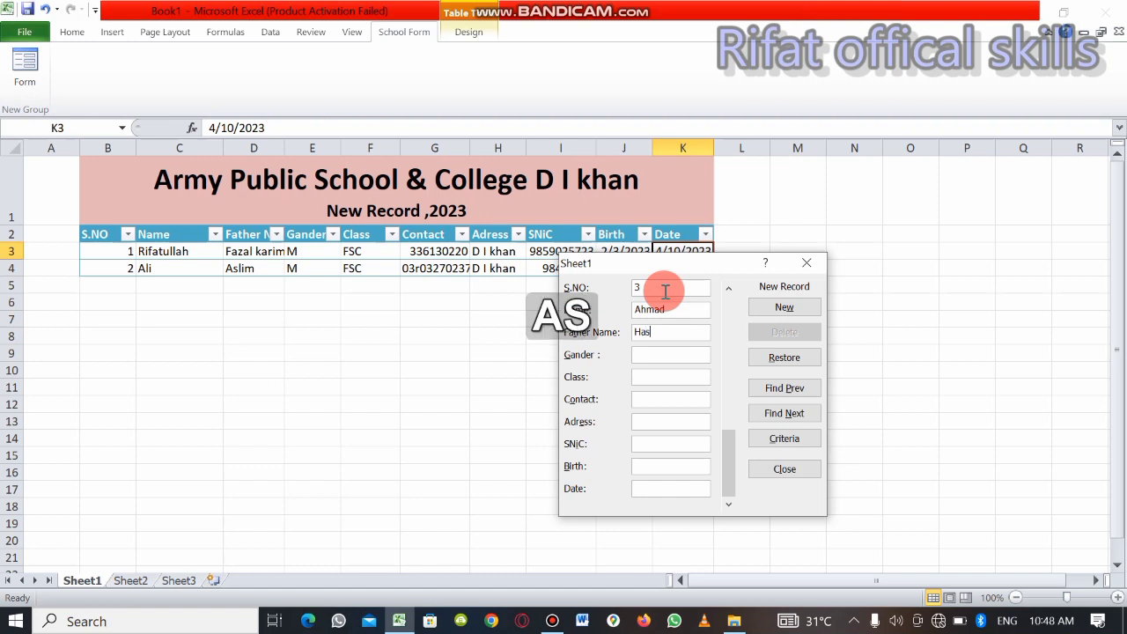
text(him)
key(Tab)
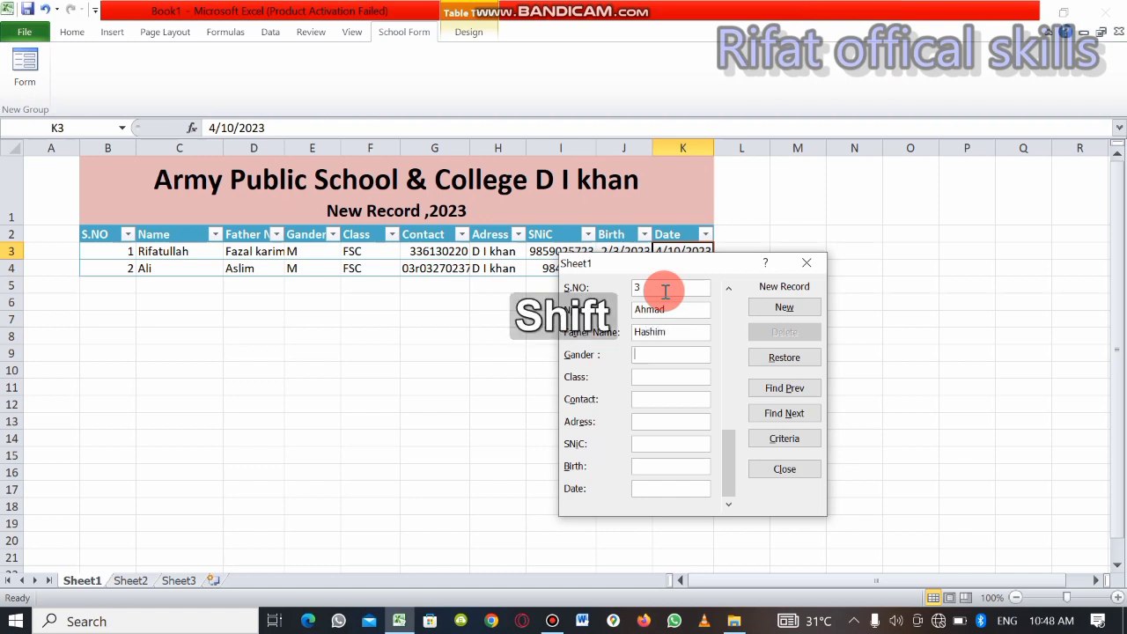
text(M)
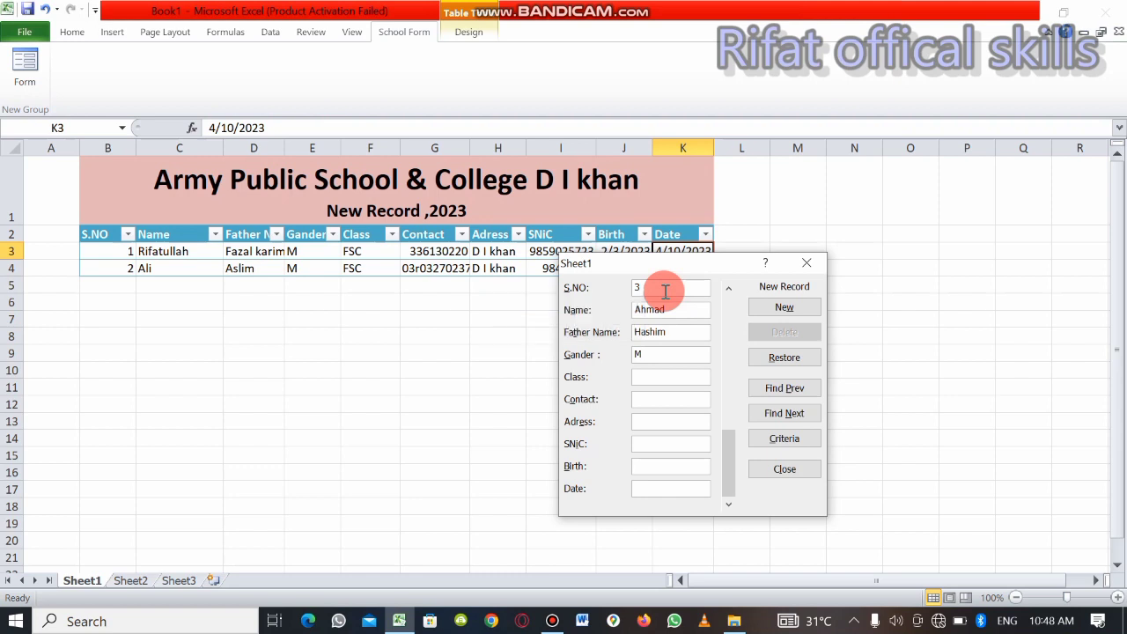
Replace the third record's Name entry with a different student's first name
click(668, 308)
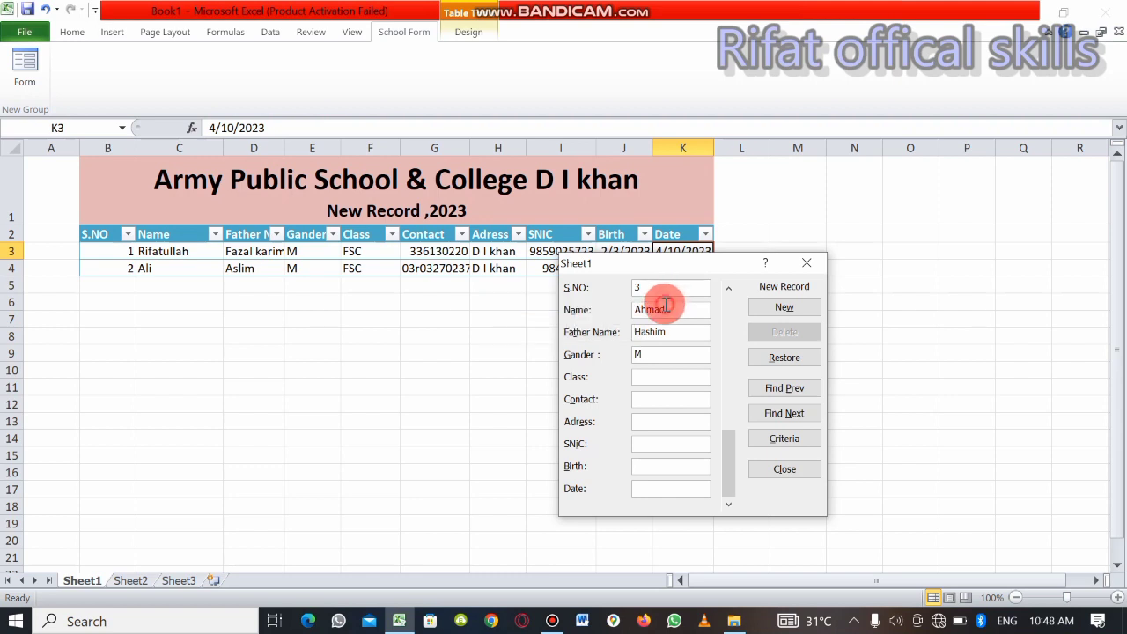
key(BackSpace)
key(BackSpace)
text(Bisma)
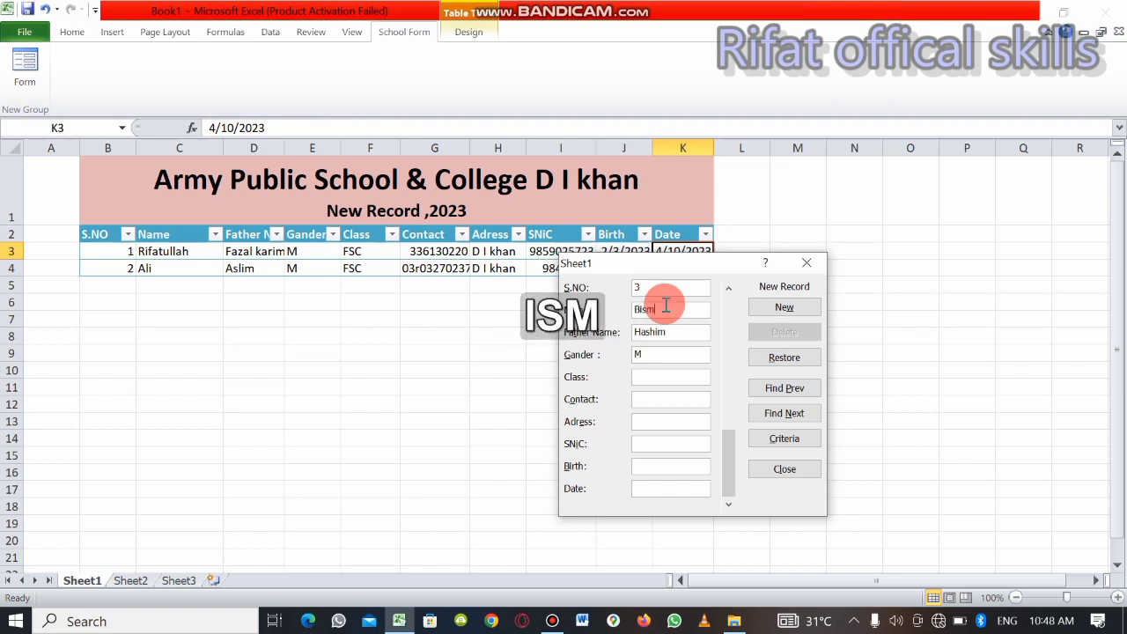
Change the Gander entry of the third record to F
click(662, 354)
text(M)
key(BackSpace)
text(F)
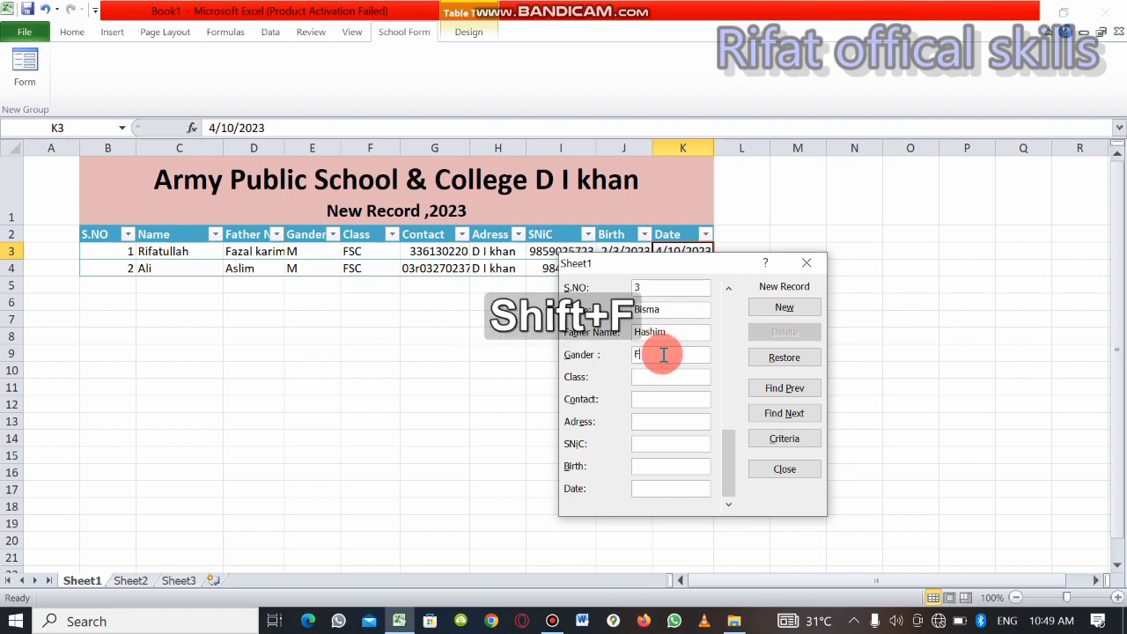
key(Tab)
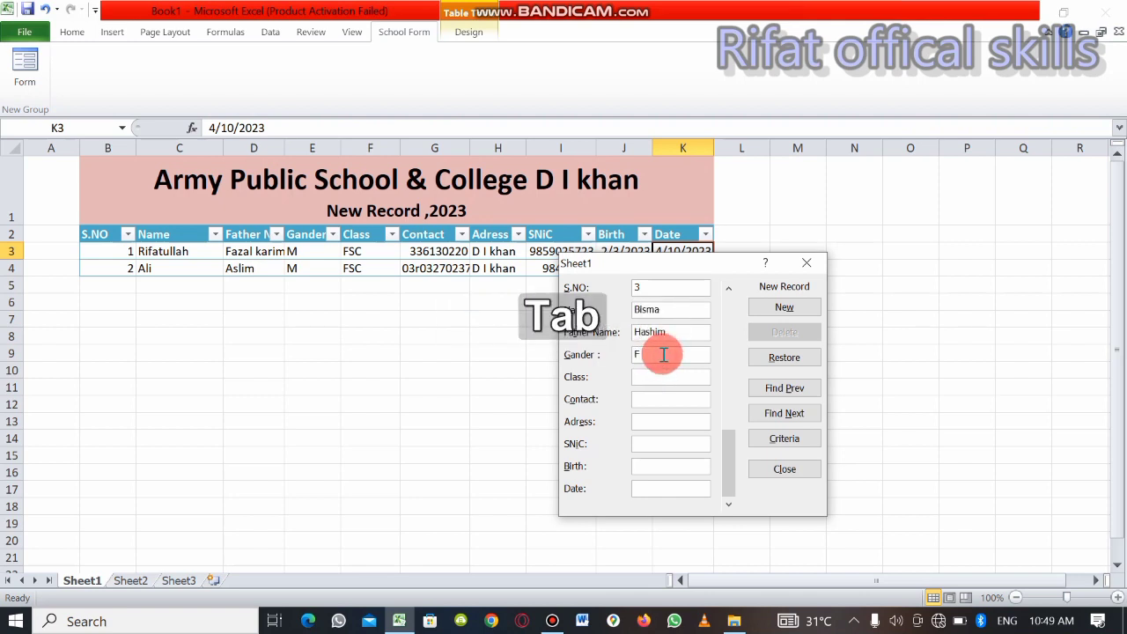
Set the Class field of the third record to FSC
key(shift)
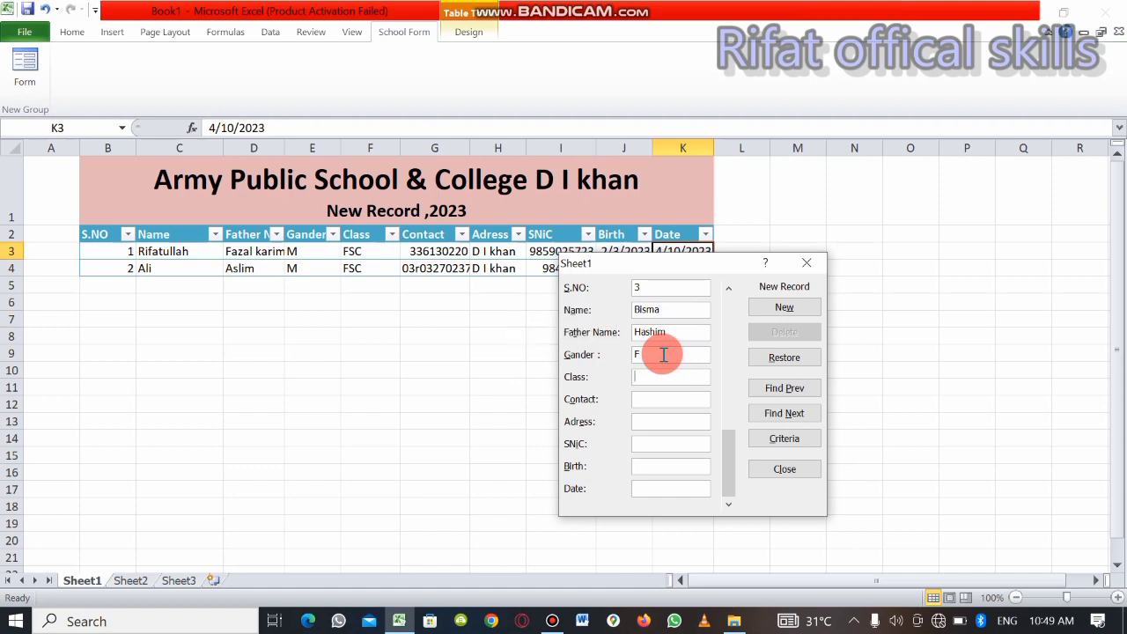
text(FSC)
key(shift)
text(P)
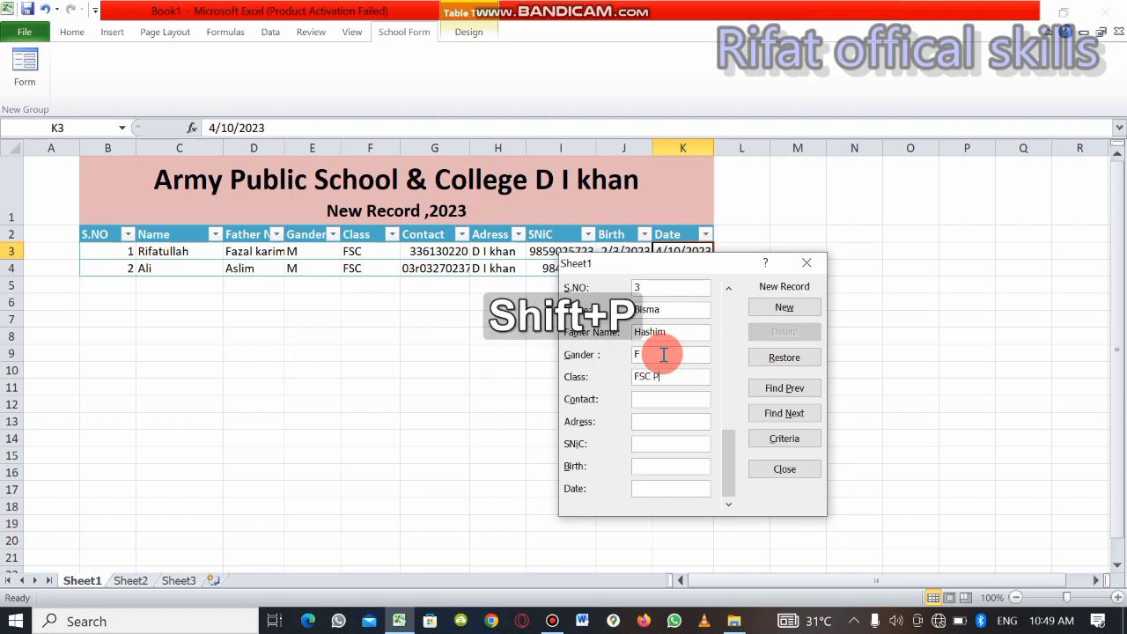
key(BackSpace)
key(BackSpace)
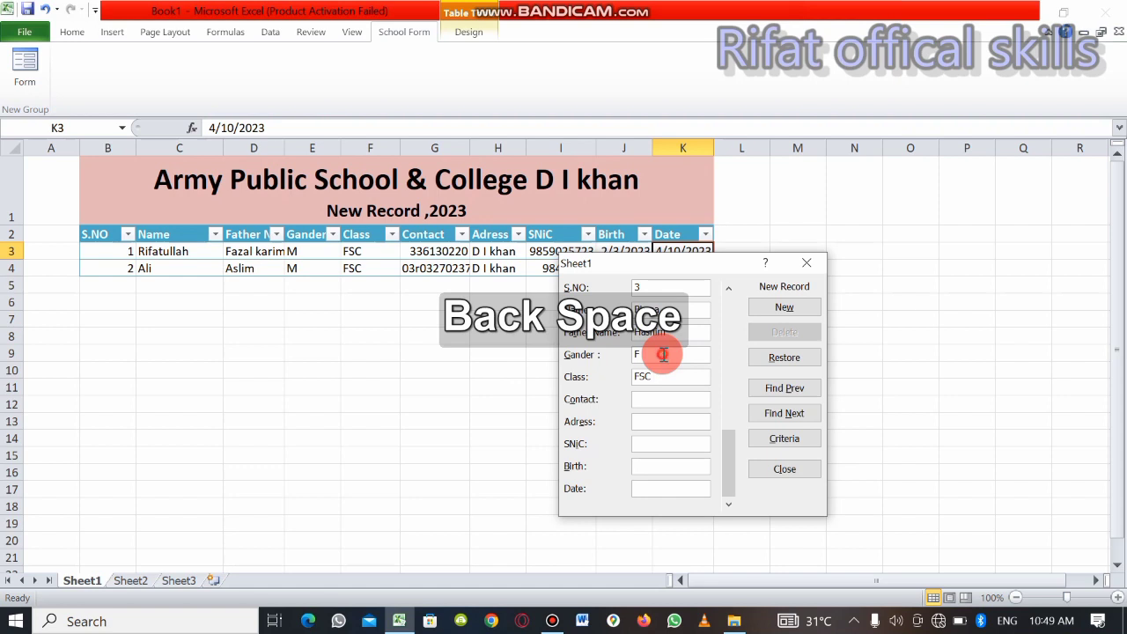
key(Tab)
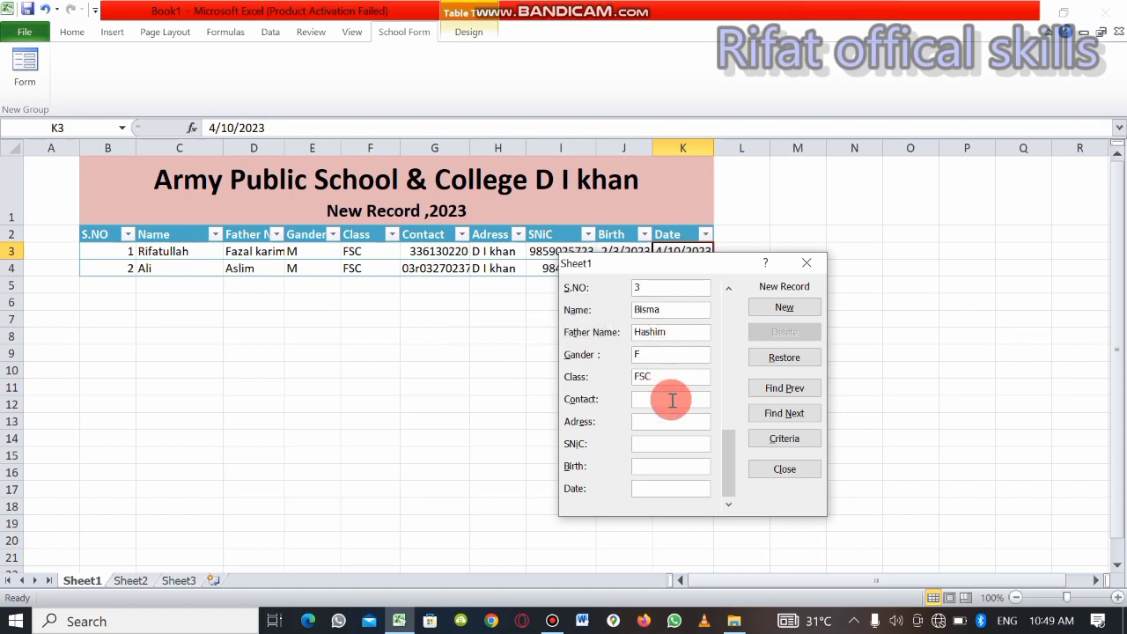
Enter the student's phone number in the Contact field and the student's home city in the Adress field
text(309840274)
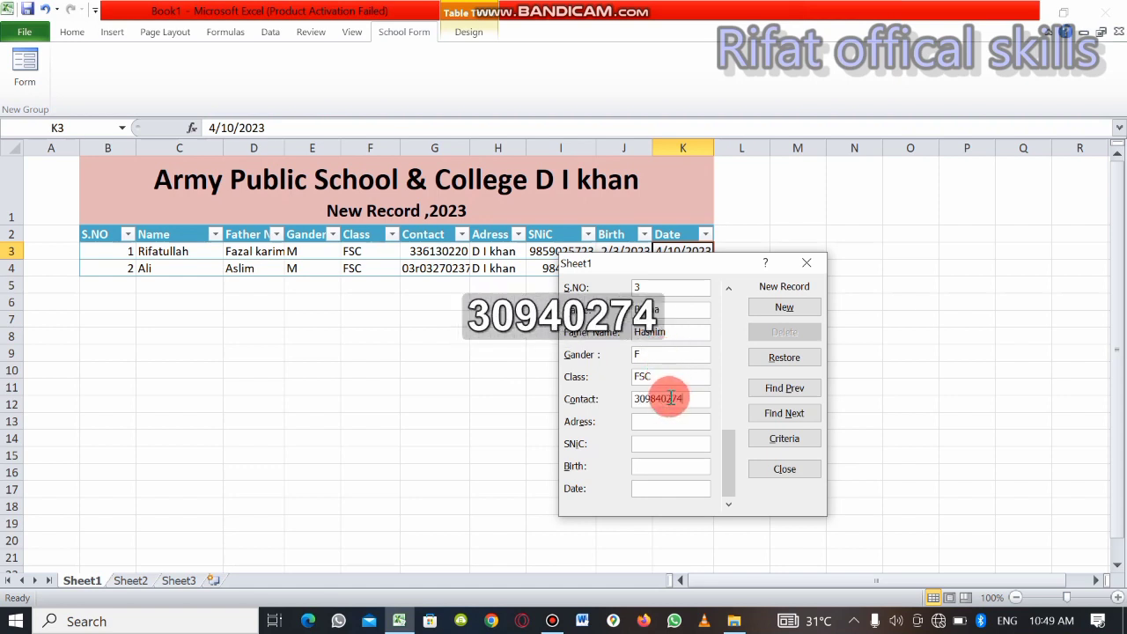
key(Tab)
text(D)
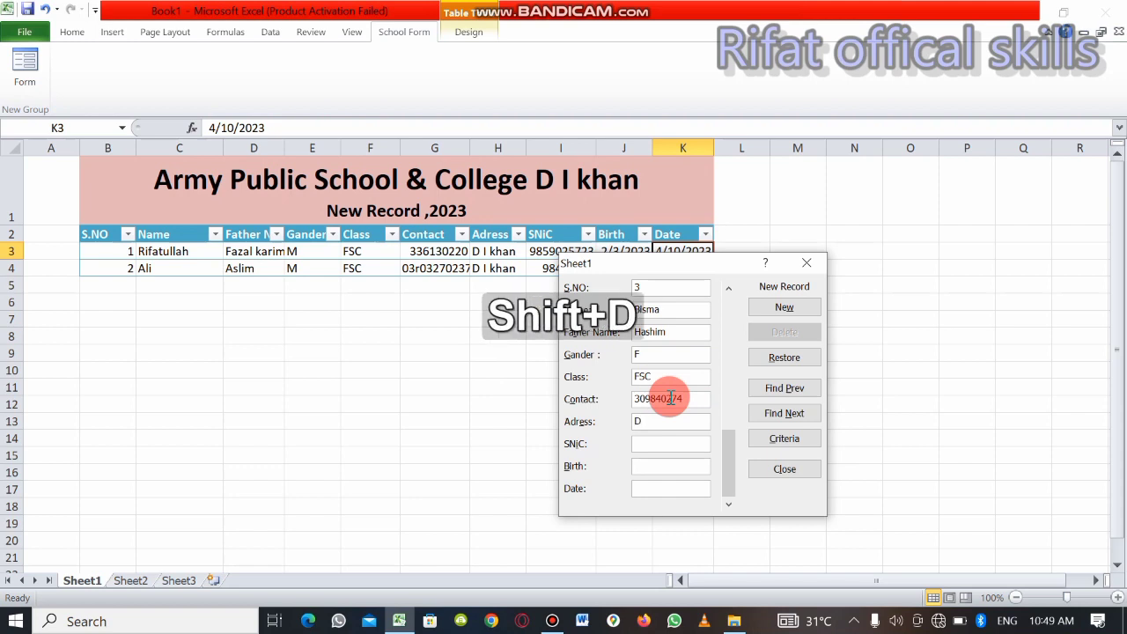
key(BackSpace)
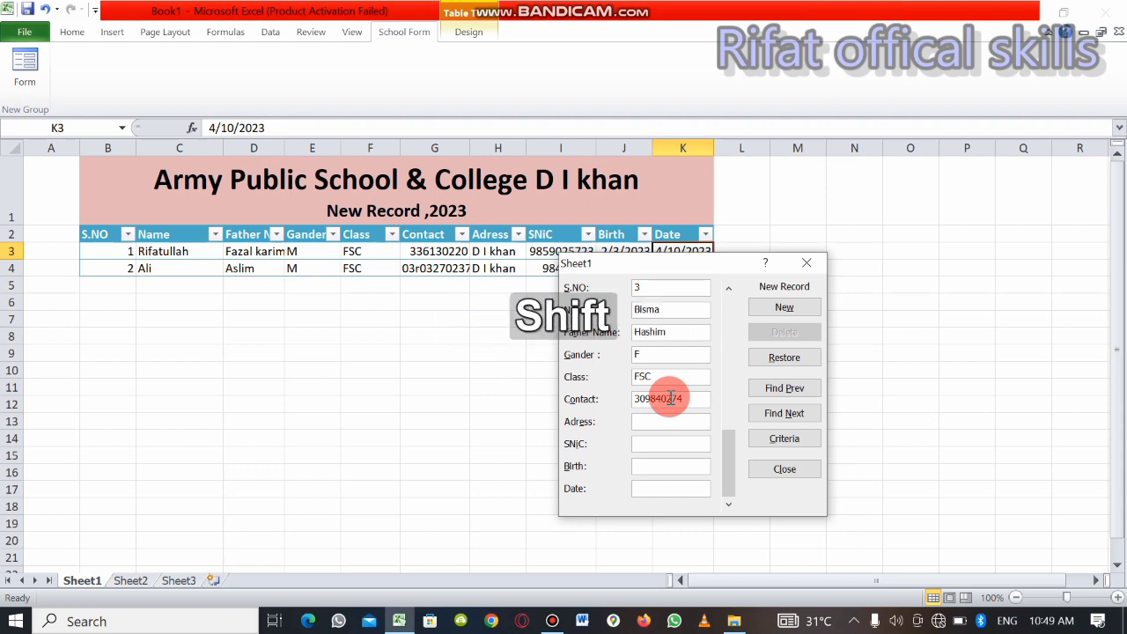
text(Lahore)
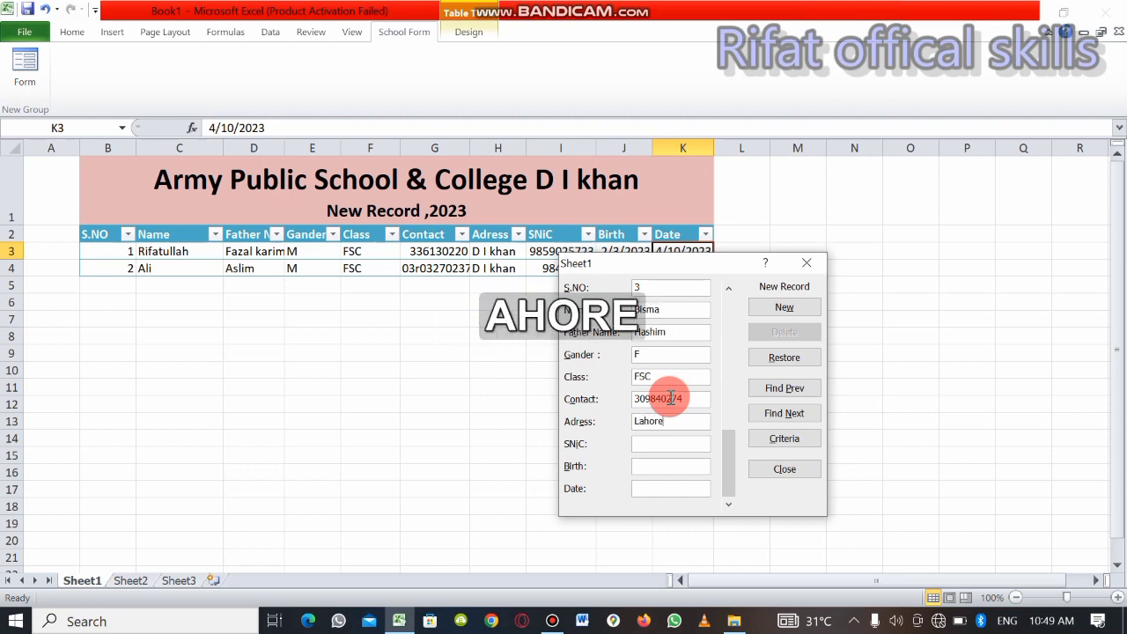
Enter the student's identity number in the SNiC field and the date of birth in the Birth field of the third record
key(Tab)
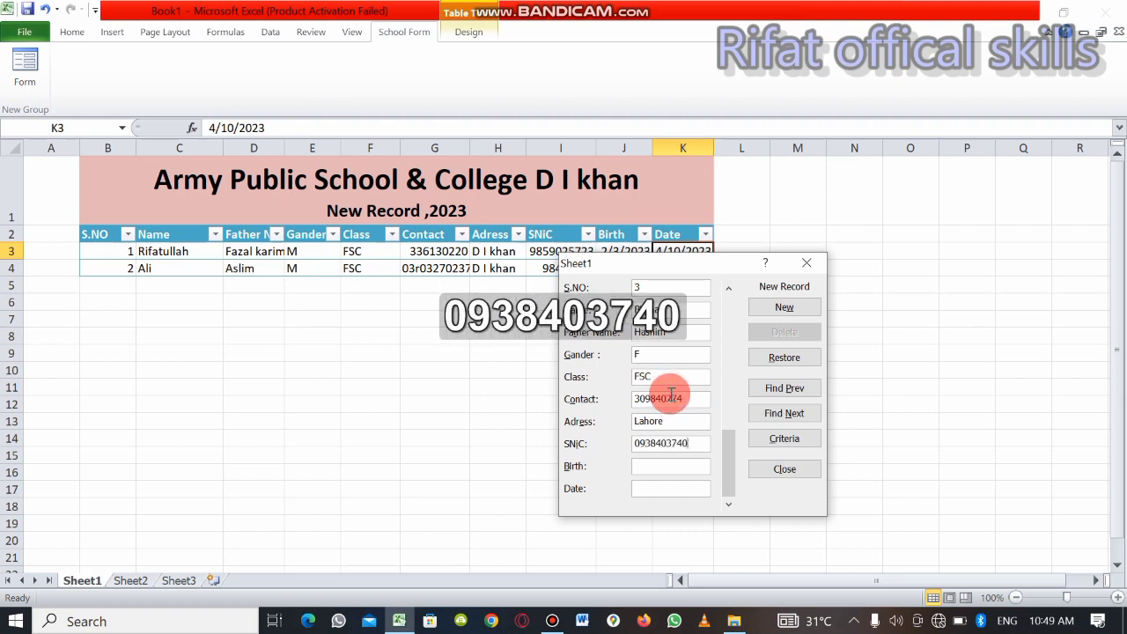
key(Tab)
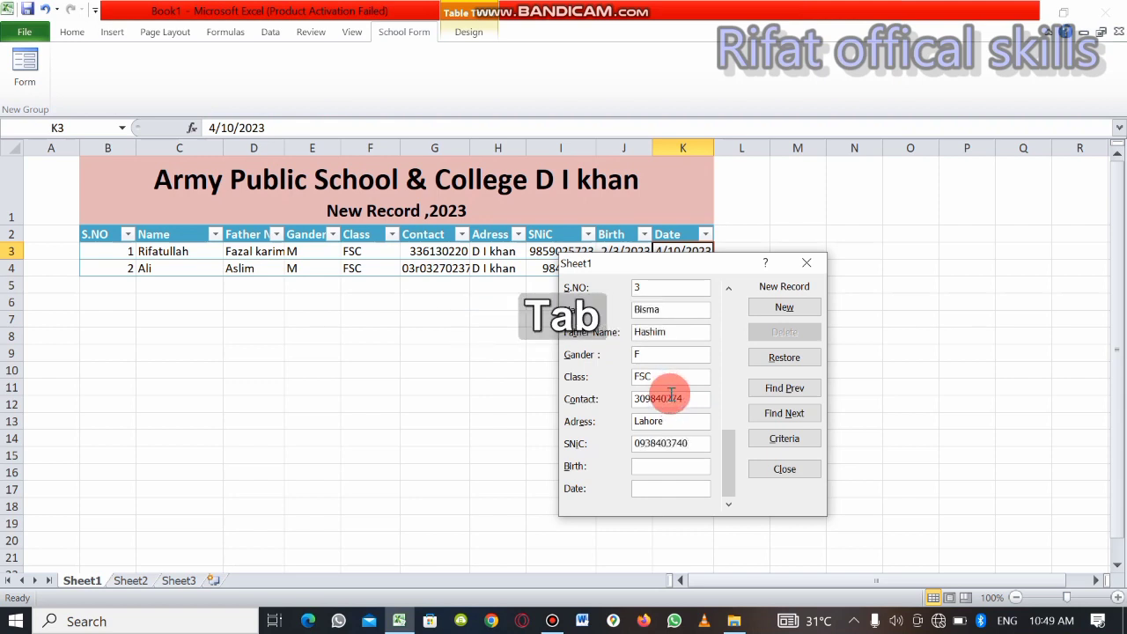
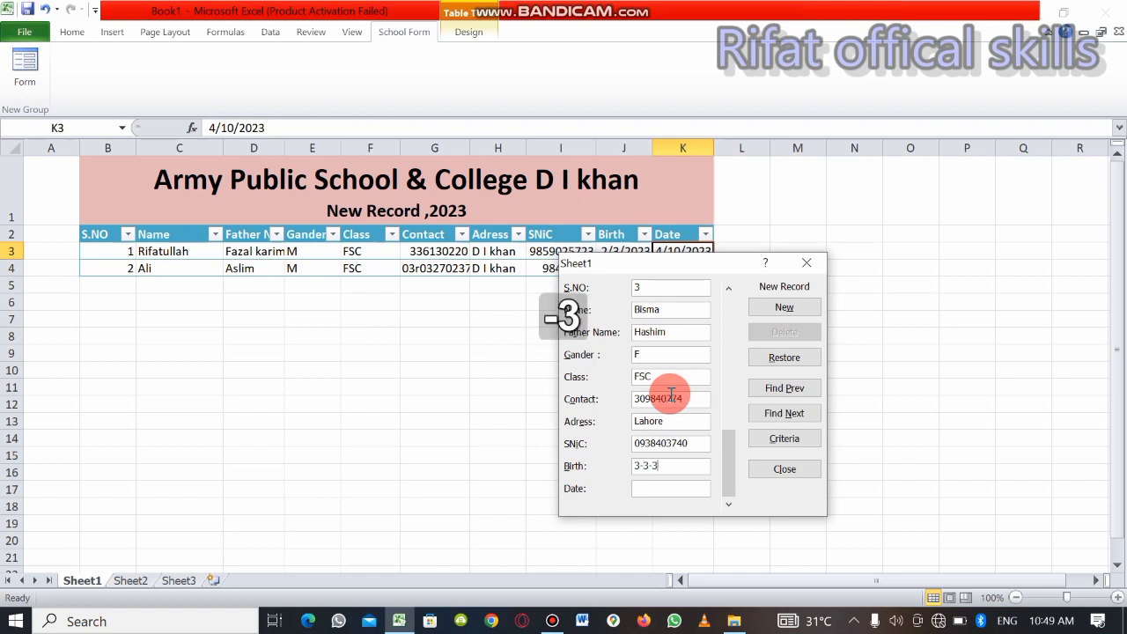
key(BackSpace)
key(BackSpace)
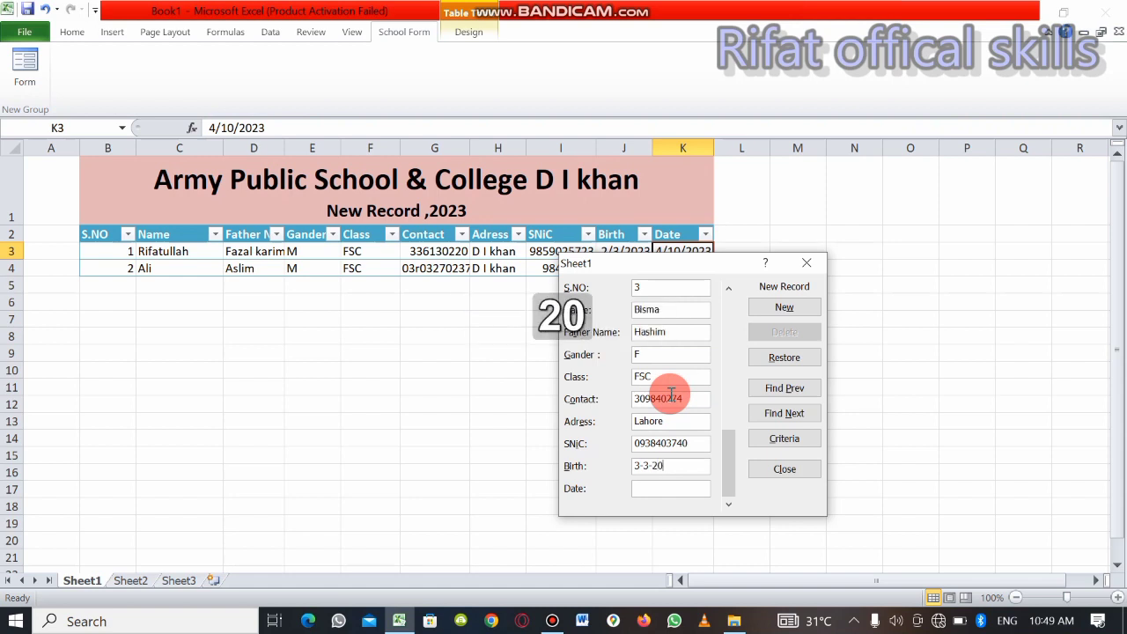
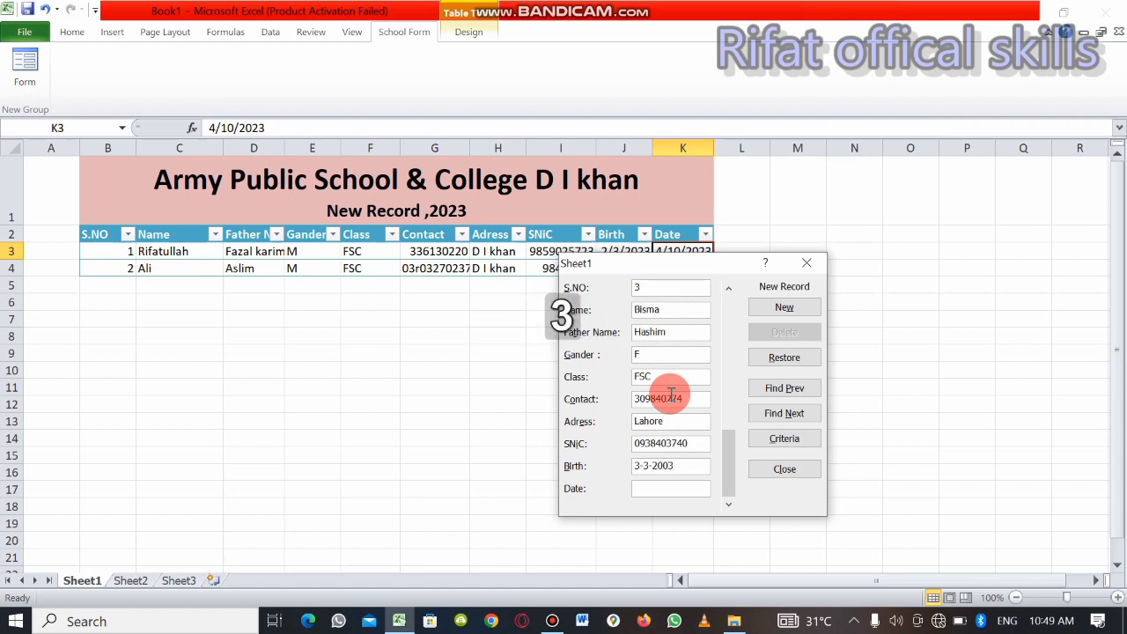
Set the third record's Date field to 5-10-2023 and save it, opening a blank record
click(684, 484)
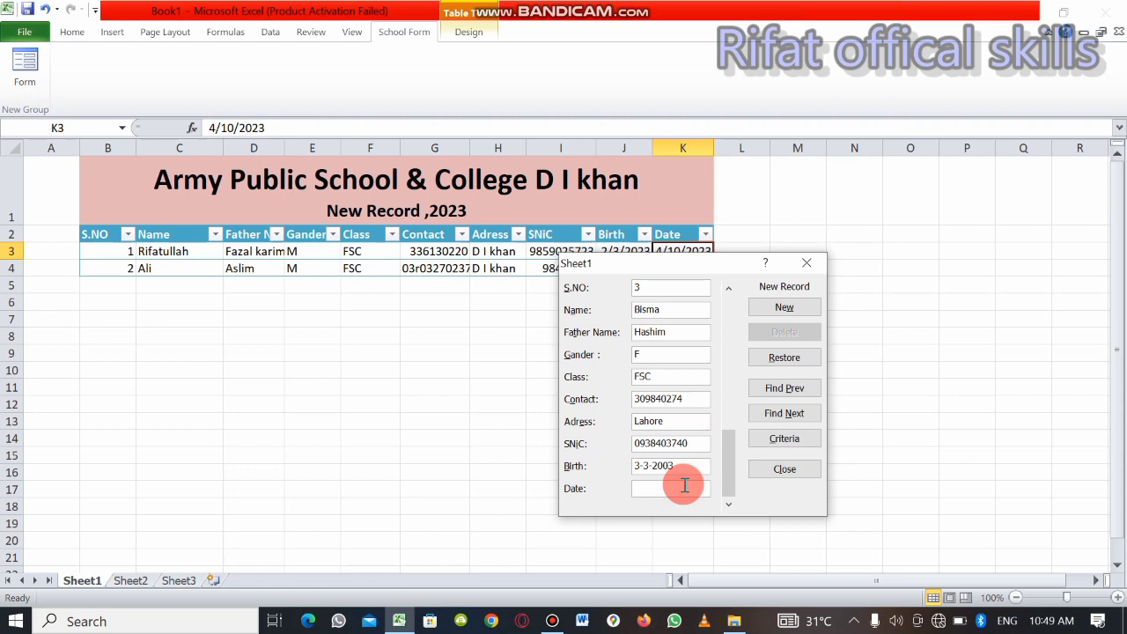
text(5-20)
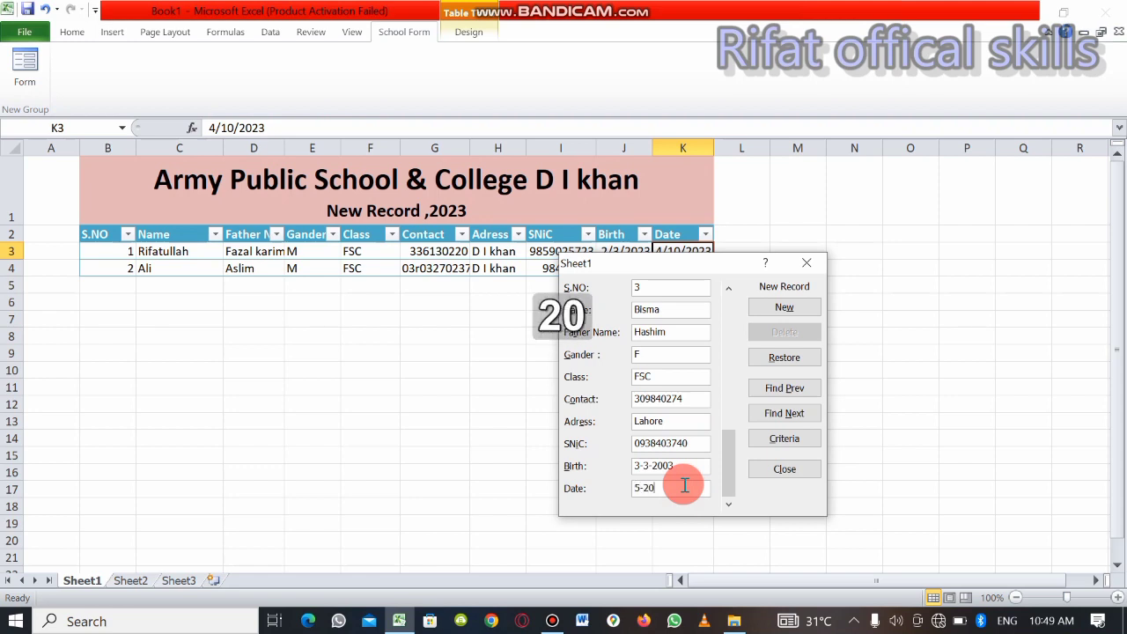
key(BackSpace)
key(BackSpace)
text(10)
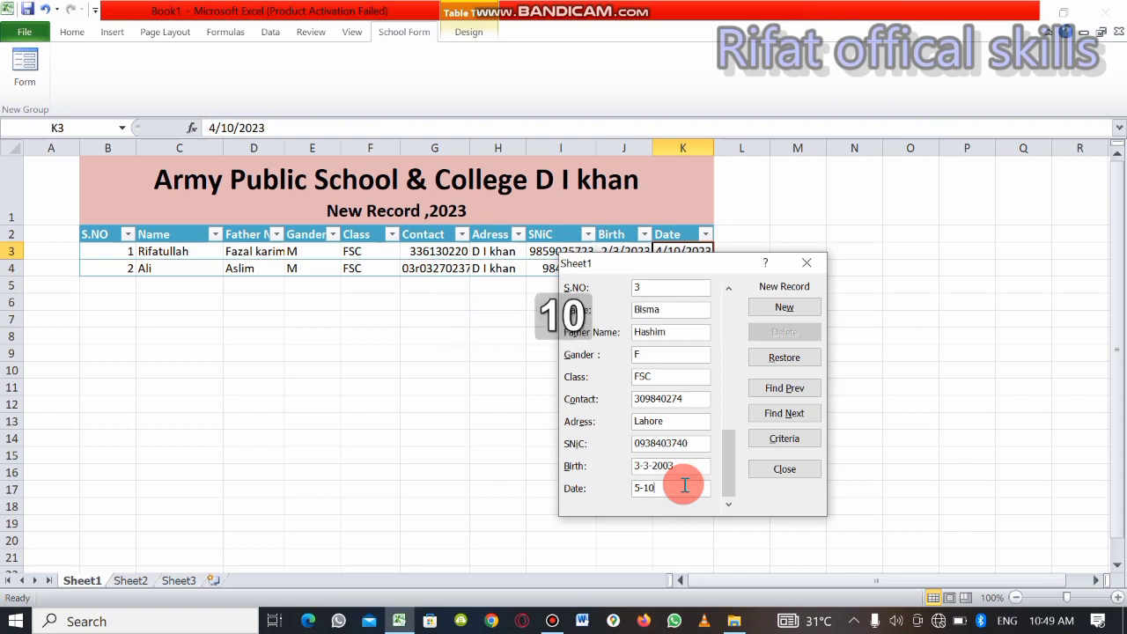
text(-2023)
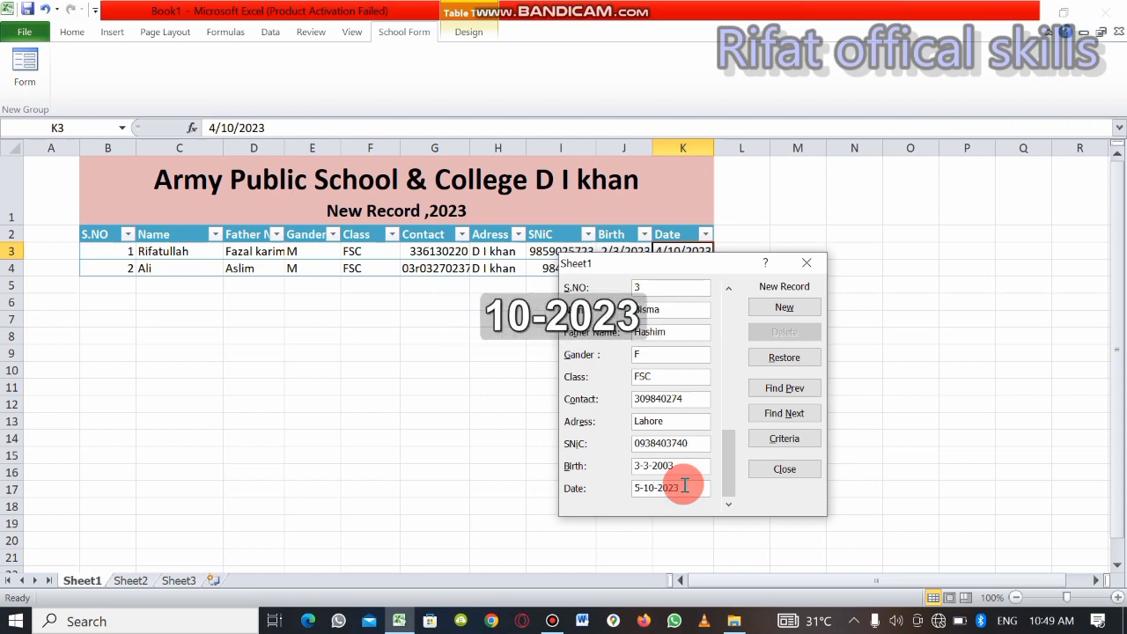
click(800, 311)
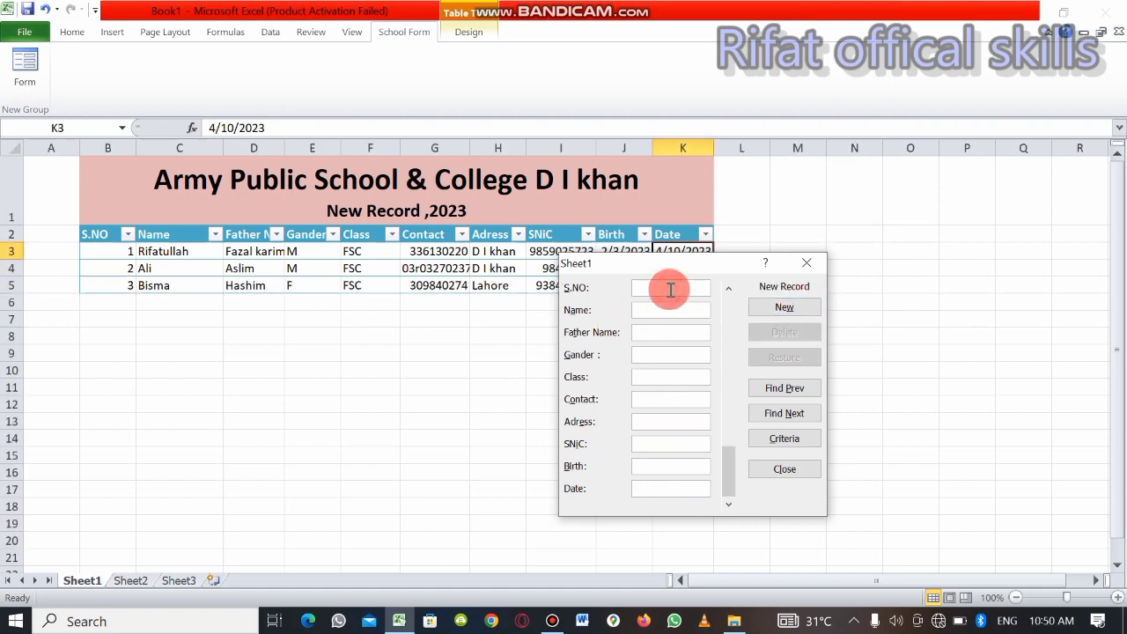
Set the new record's S.NO field to 4 and enter the student's name in the Name field
text(4)
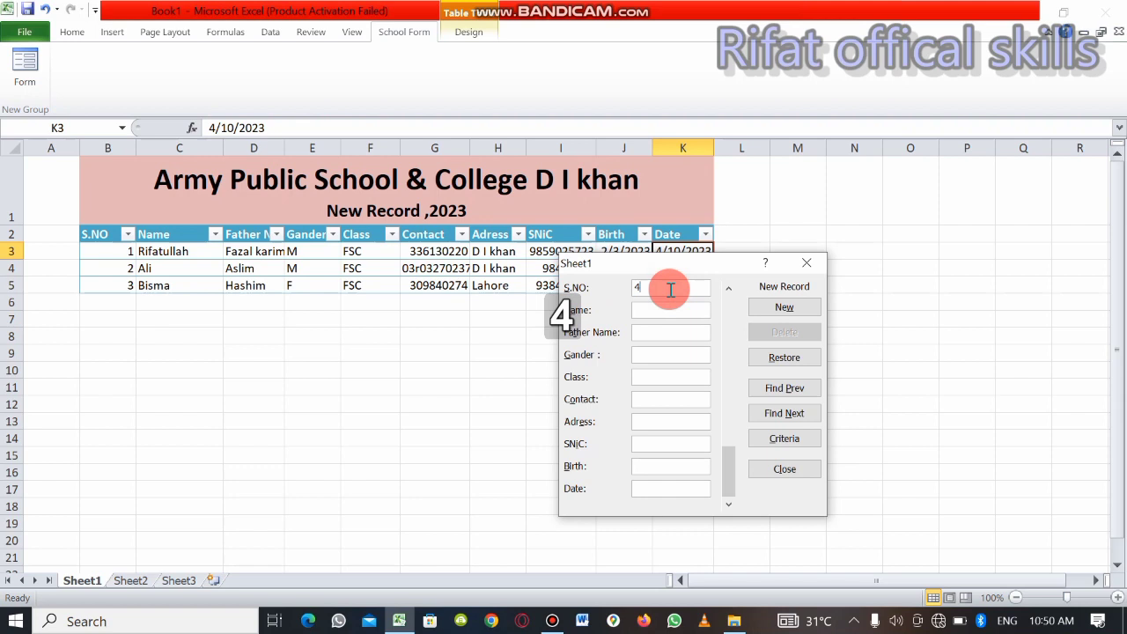
text(q)
key(BackSpace)
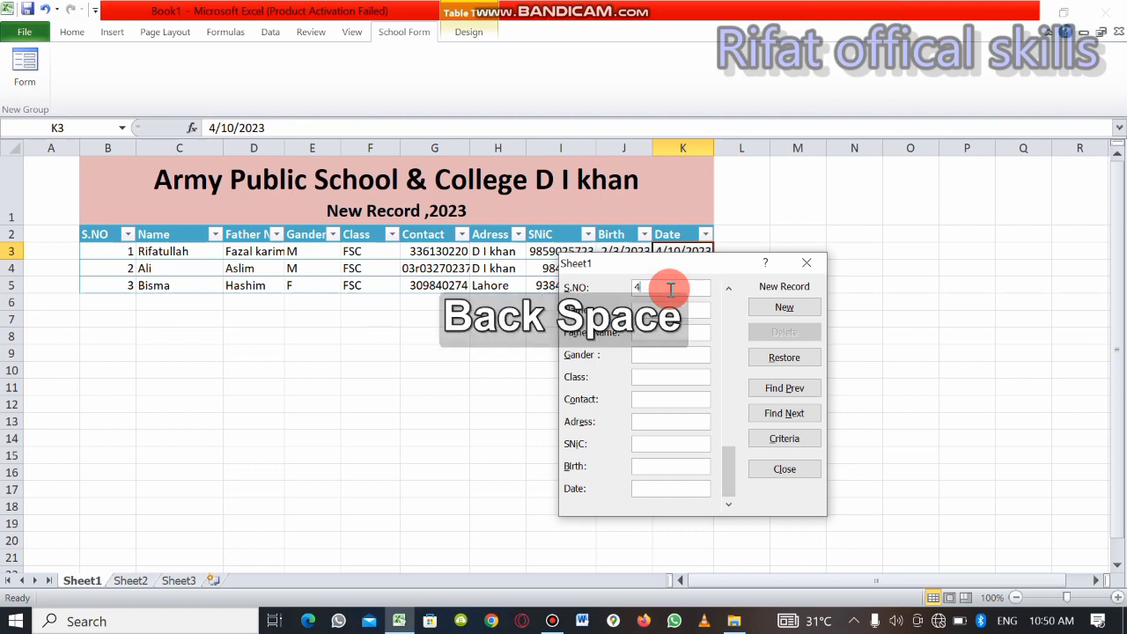
key(Tab)
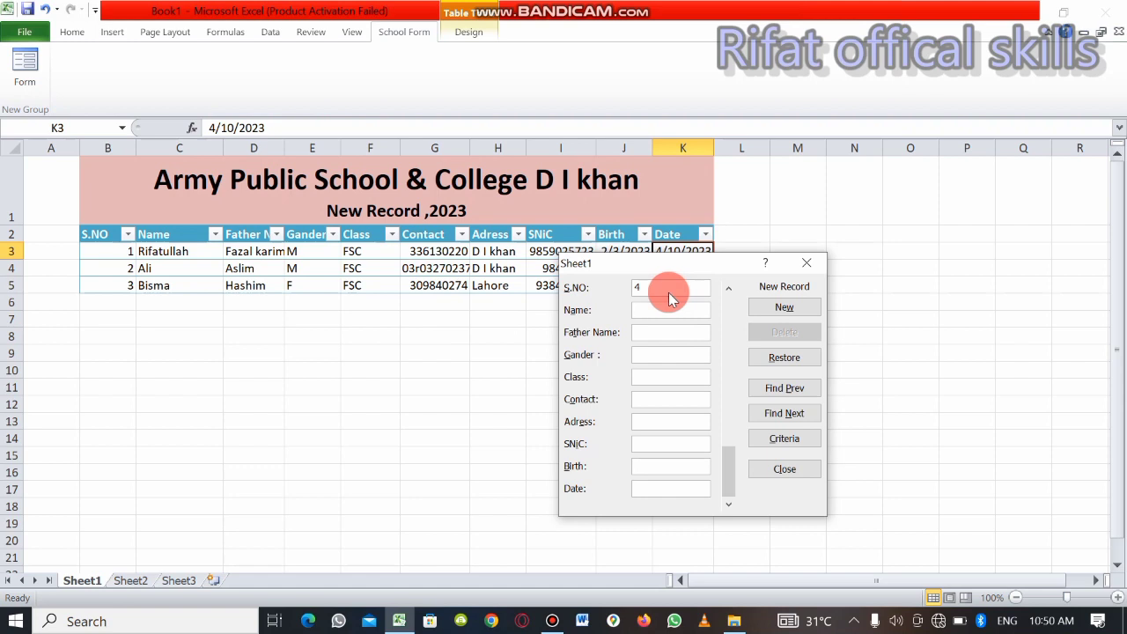
text(Ah)
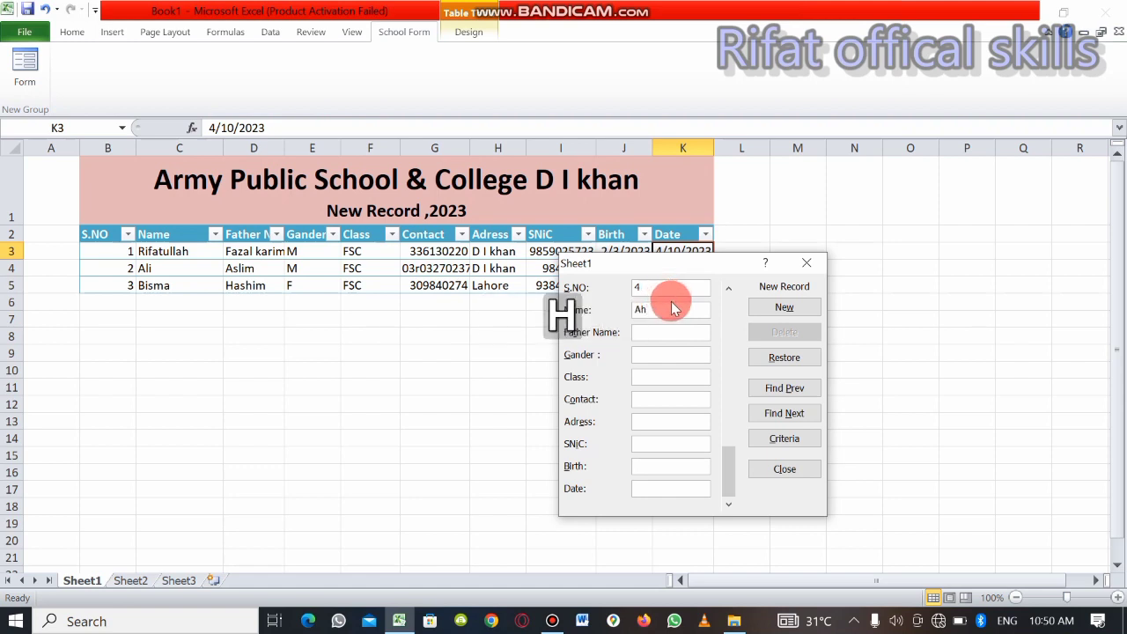
key(BackSpace)
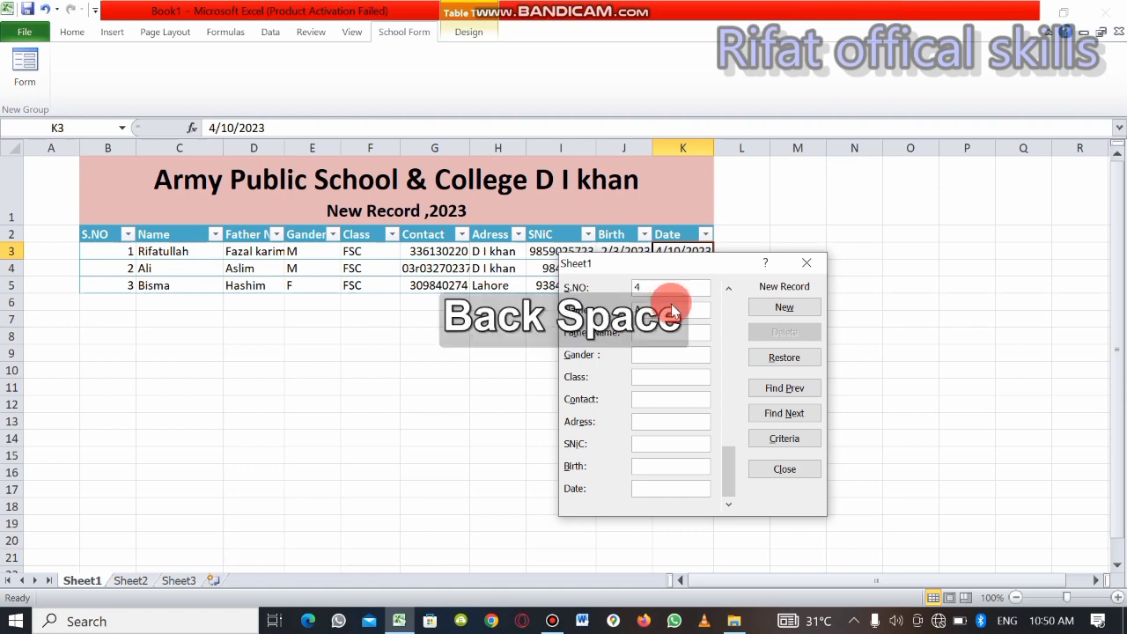
text(ysh)
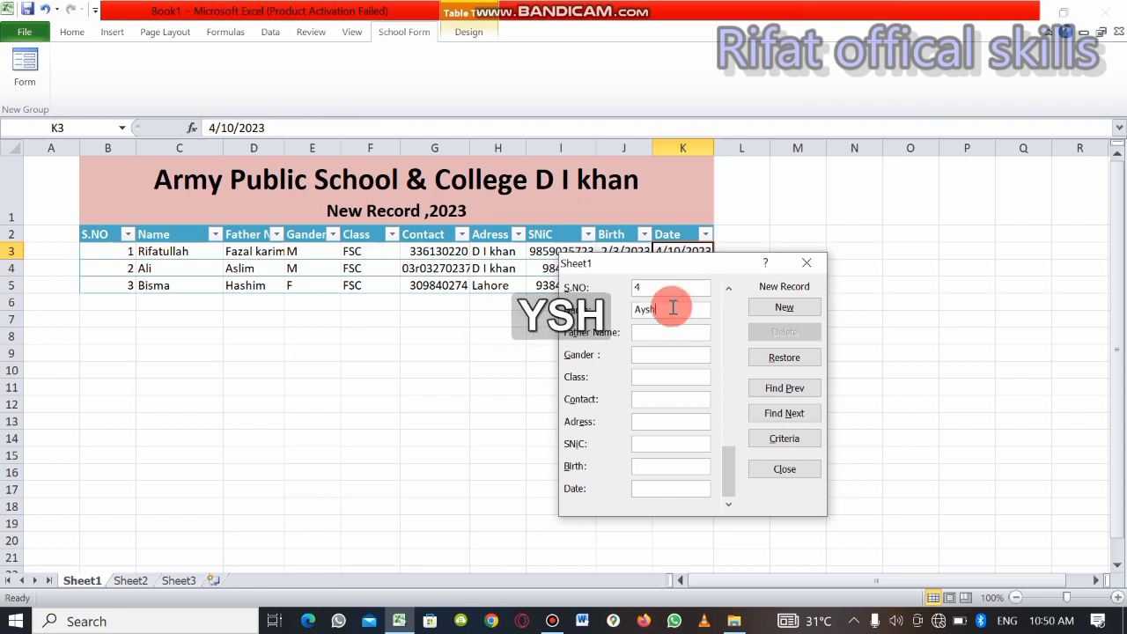
text(ia)
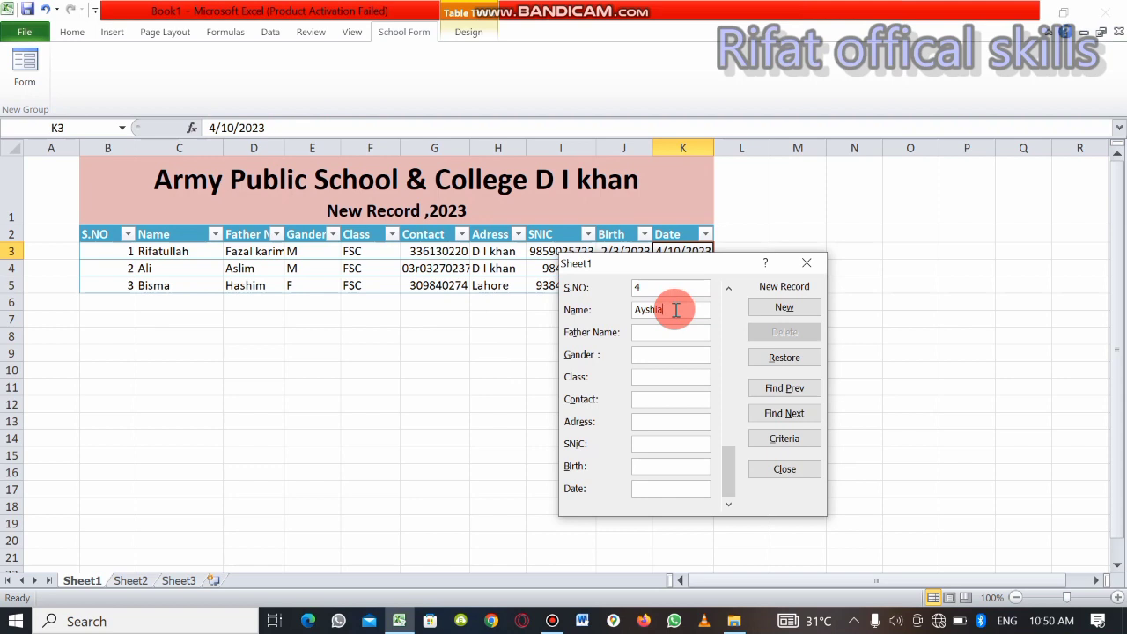
Enter the father's name in the Father Name field and set the Gander field of the fourth record to F
key(Tab)
text(Al)
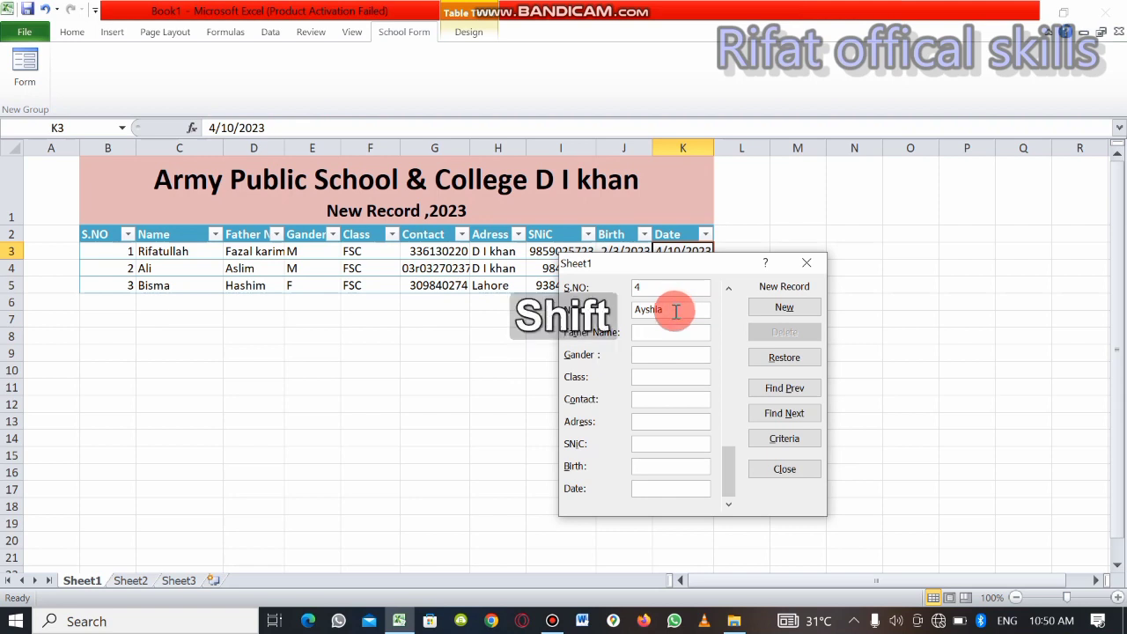
text(i)
key(Tab)
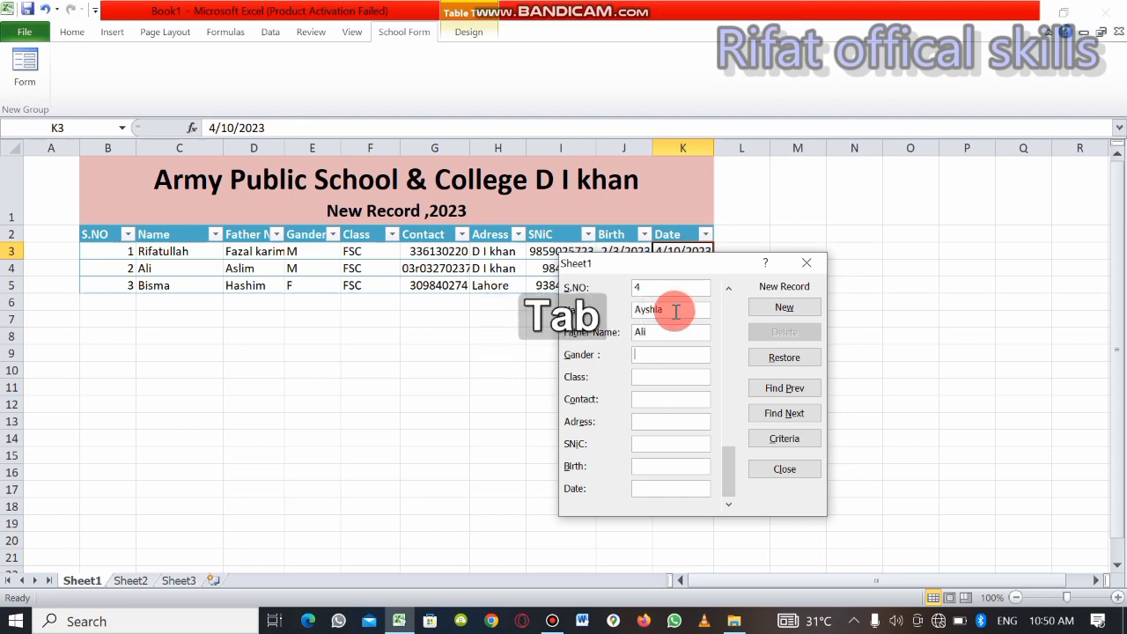
text(F)
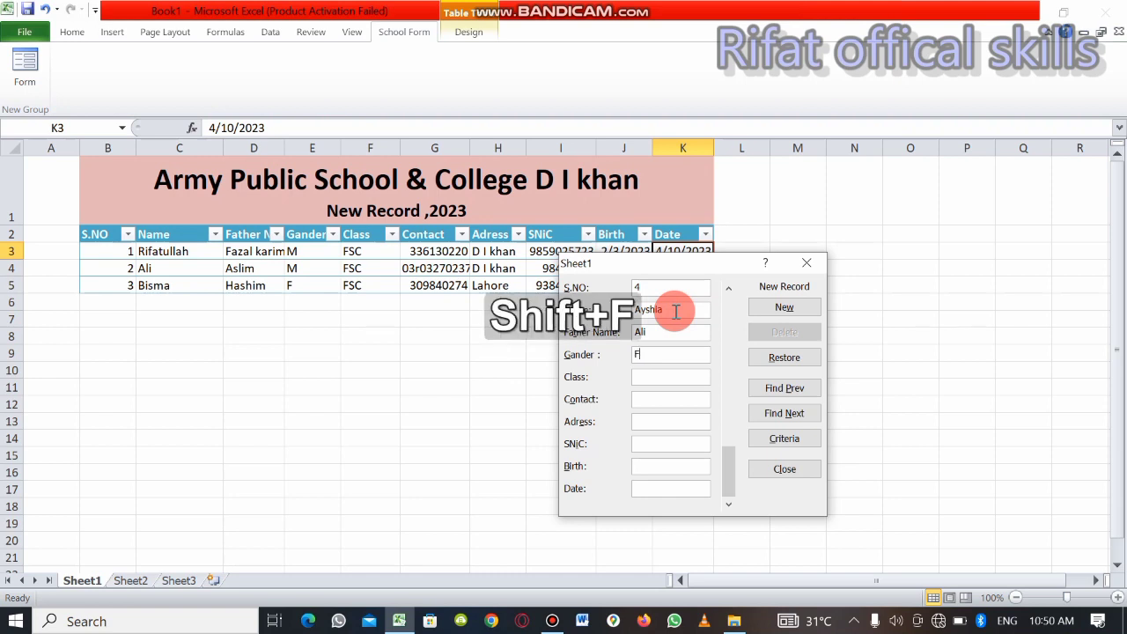
key(Tab)
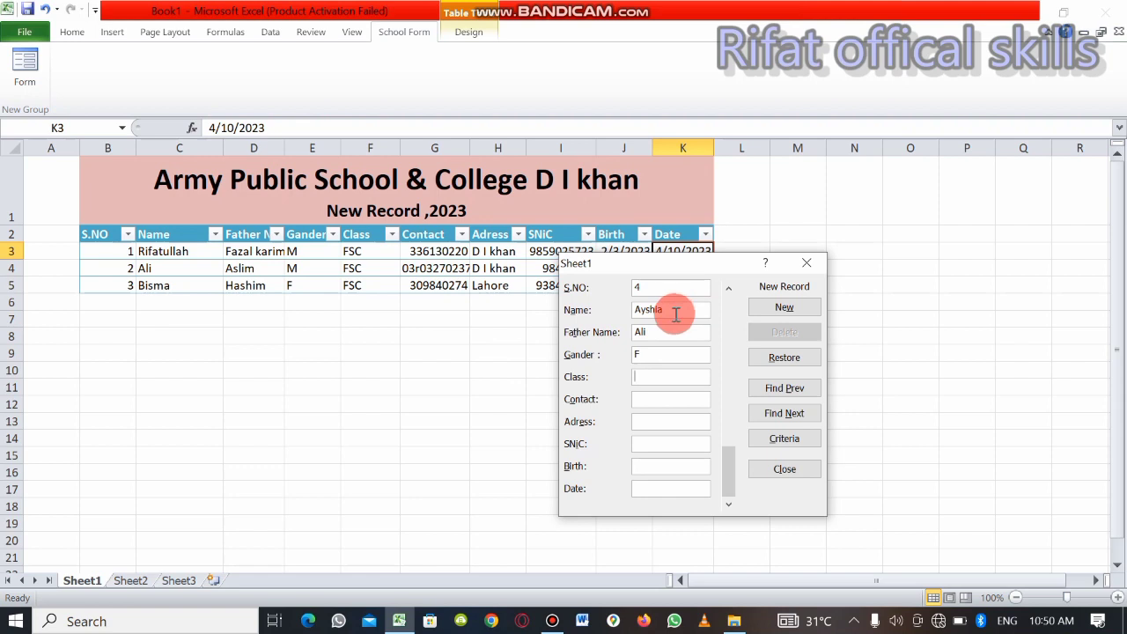
Set the Class field of the fourth record to FSC
key(shift)
text(FA)
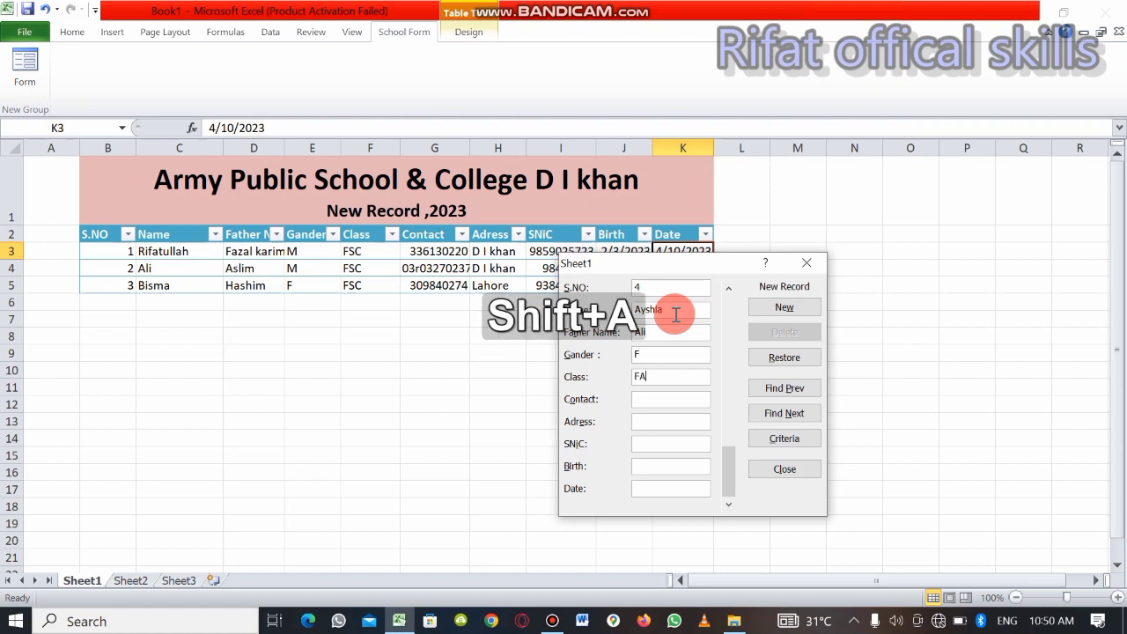
key(BackSpace)
text(Sc)
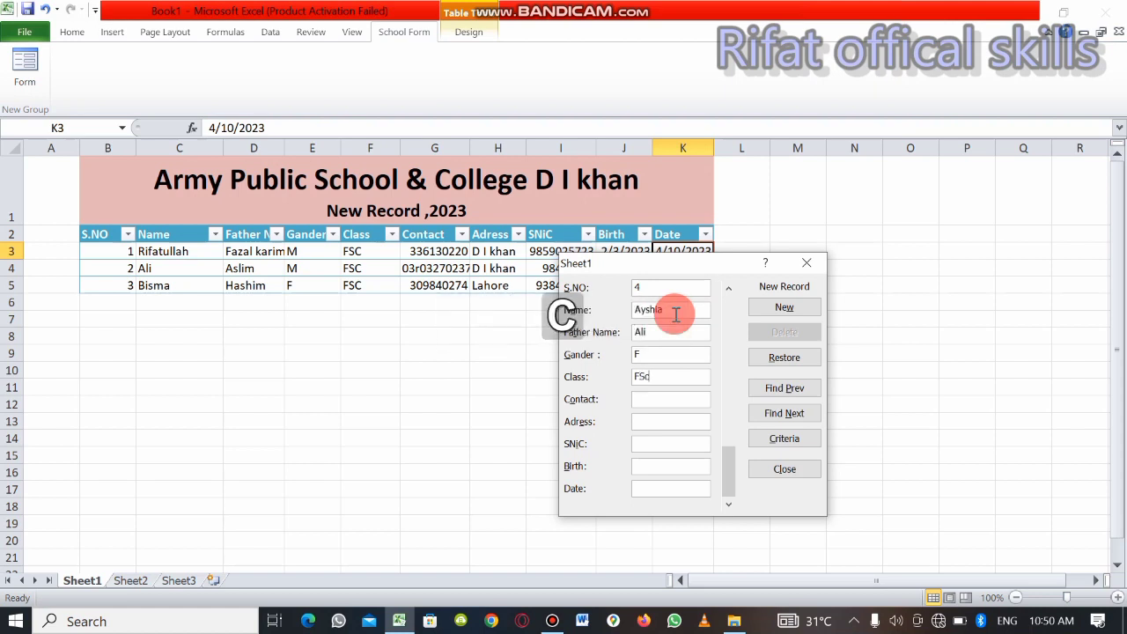
key(BackSpace)
text(C)
key(Tab)
key(Tab)
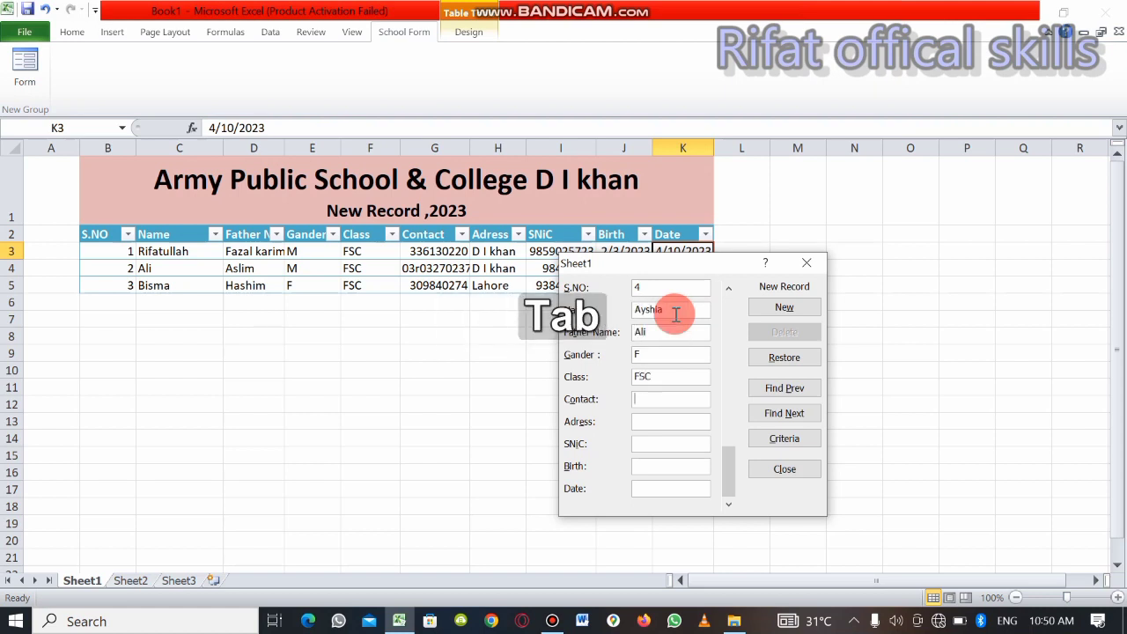
Enter the student's phone number in the Contact field and the home city in the Adress field of the fourth record
click(701, 402)
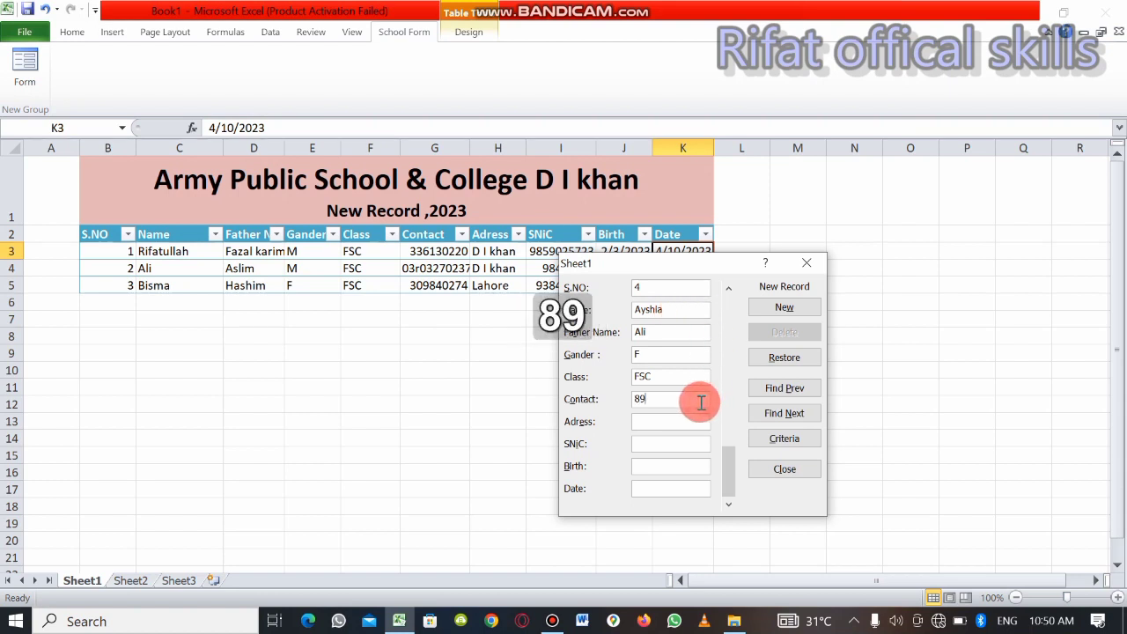
key(Tab)
text(40)
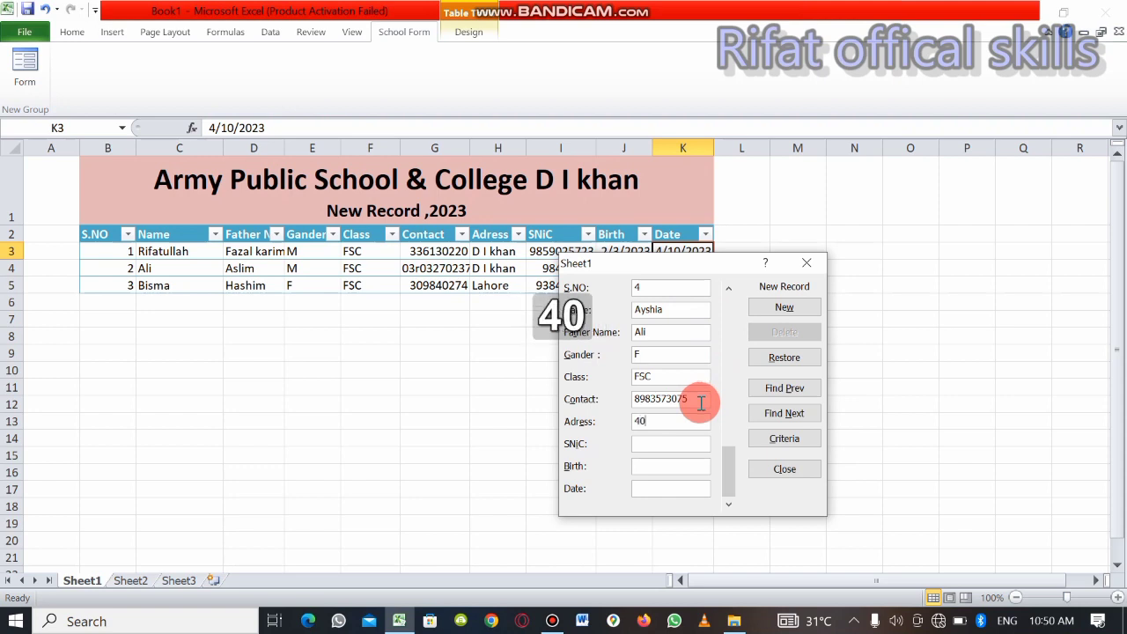
key(BackSpace)
key(BackSpace)
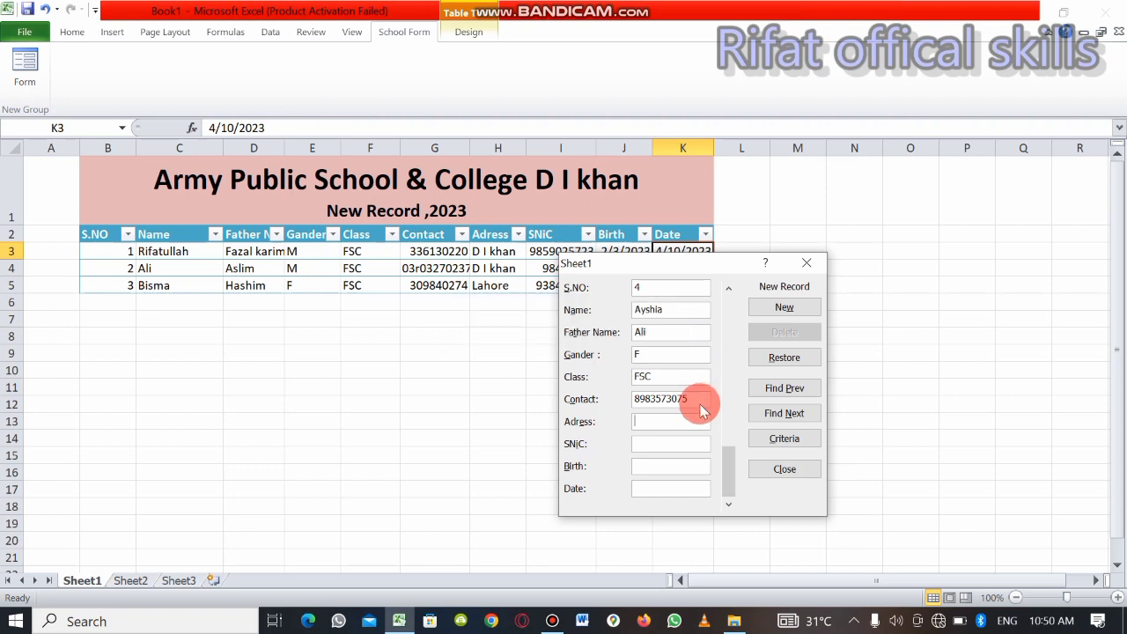
text(Kar)
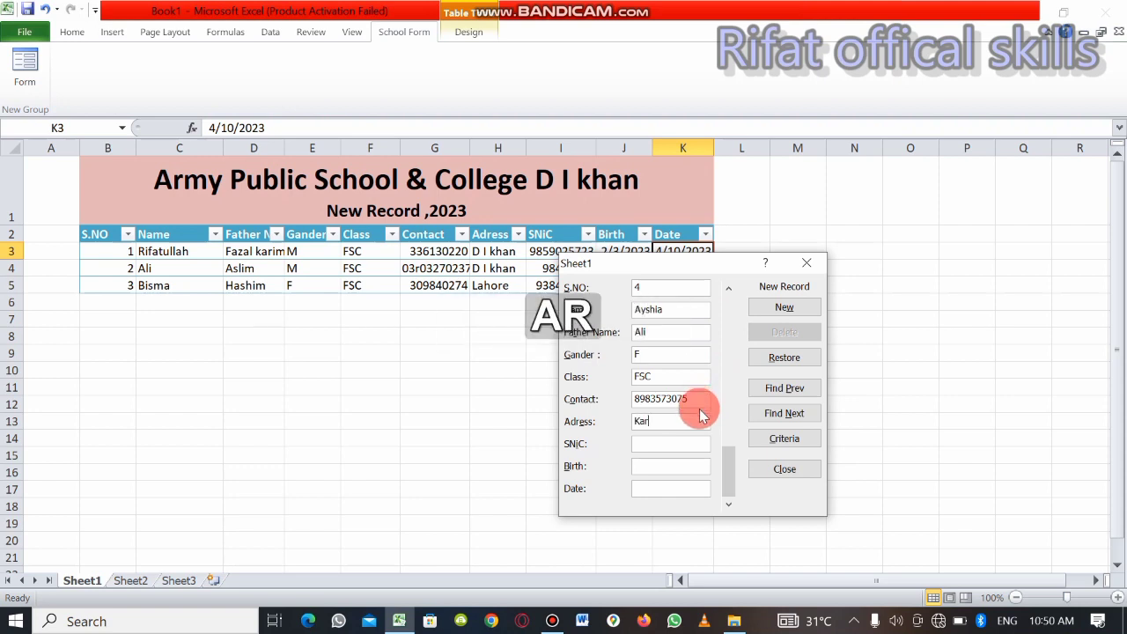
text(achi)
key(Tab)
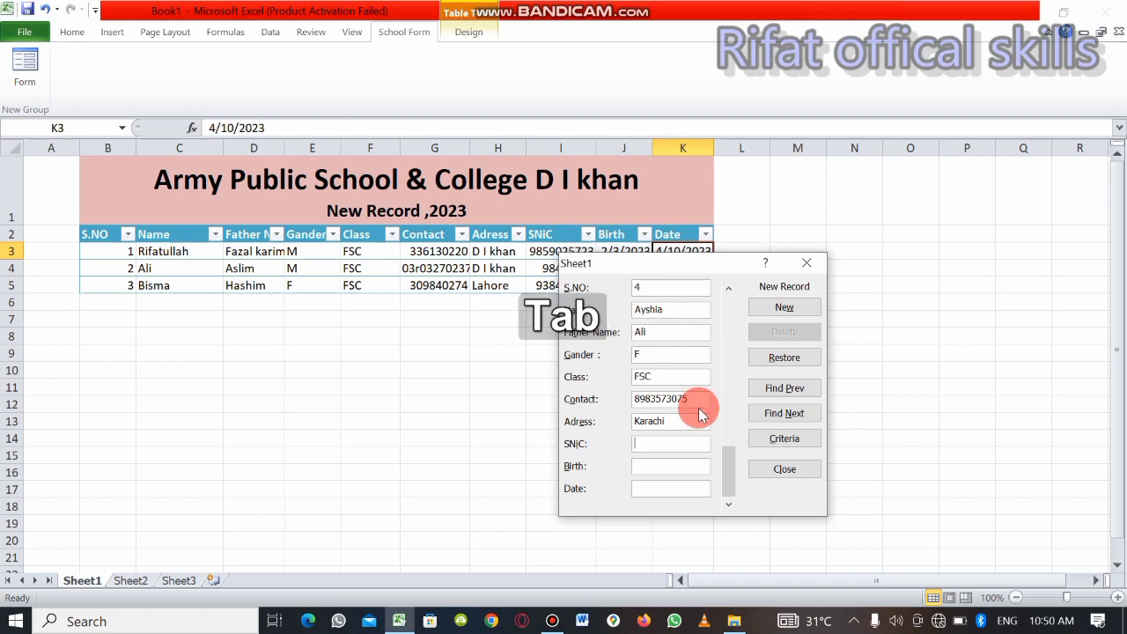
Enter the student's identity number in the SNiC field and the date of birth in the Birth field of the fourth record
text(3-84035005)
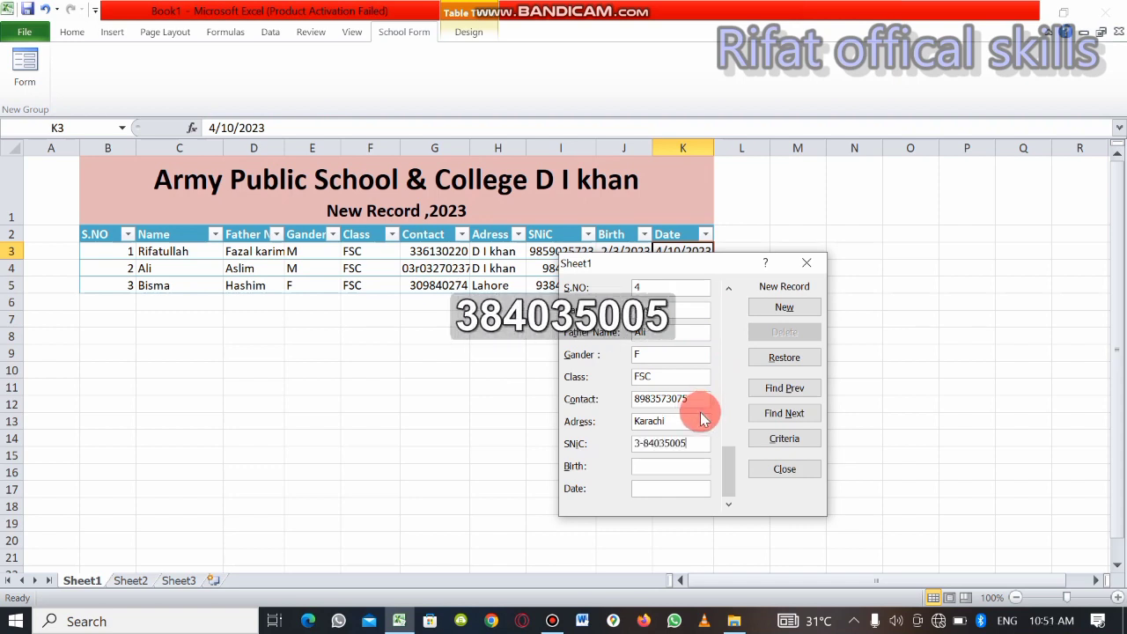
key(Tab)
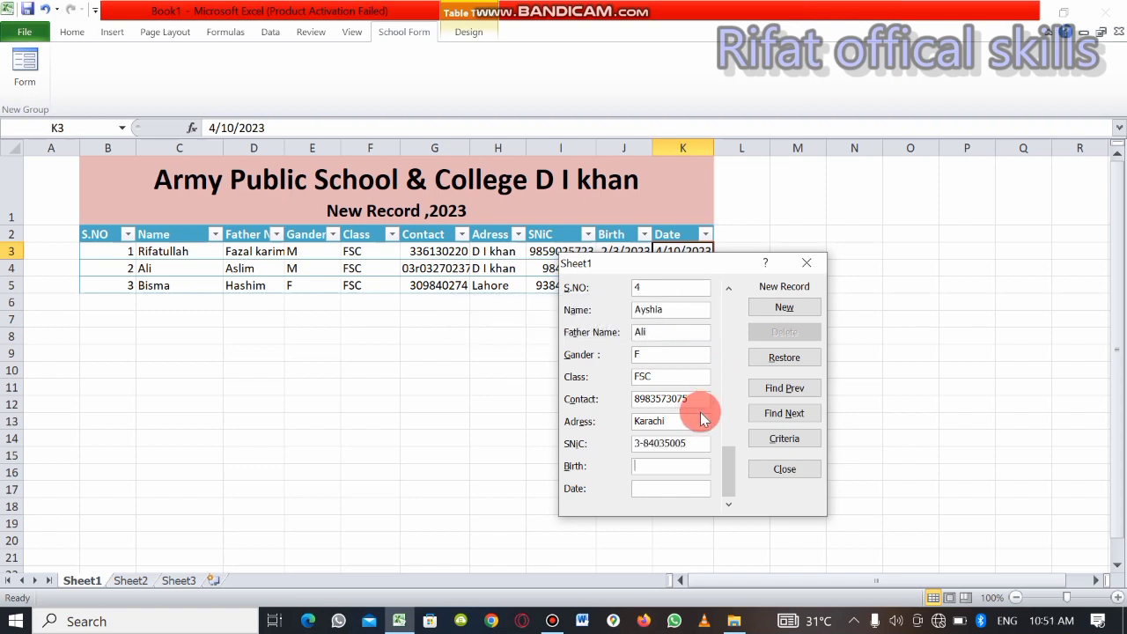
text(2-2-222)
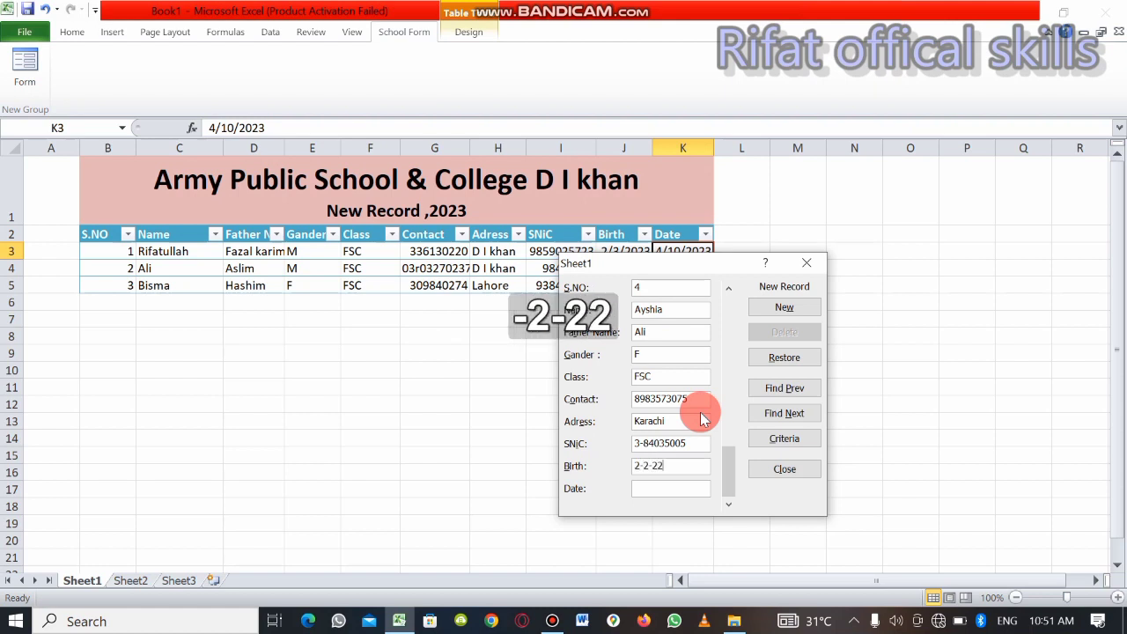
key(BackSpace)
key(BackSpace)
text(0000)
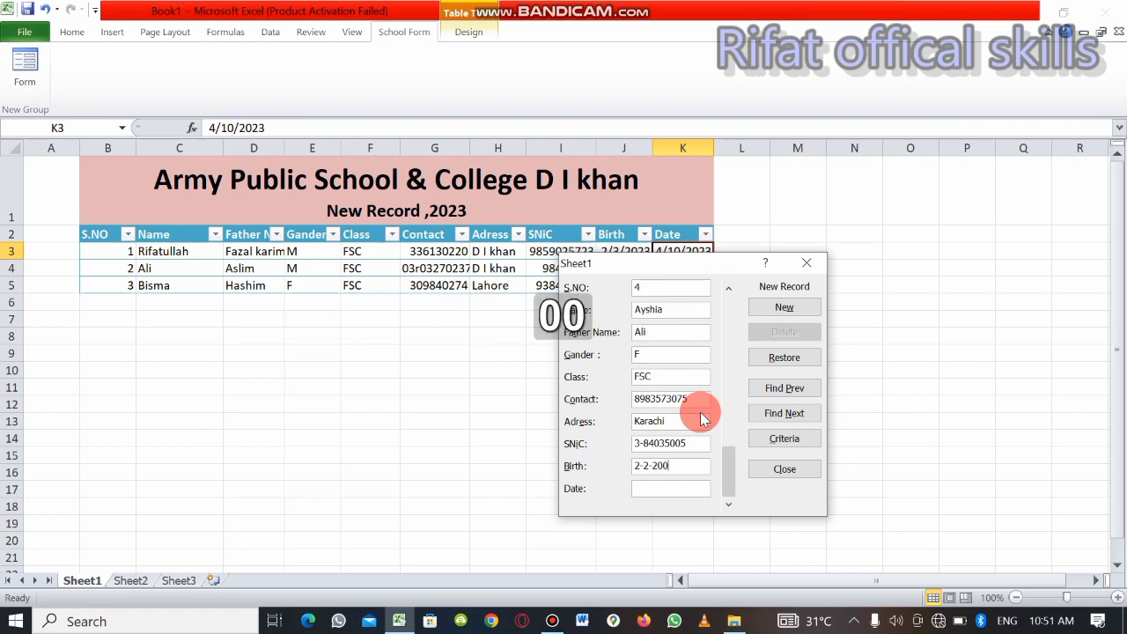
Set the fourth record's Date field to 5-10-2023 and save it, closing the data entry form
click(694, 490)
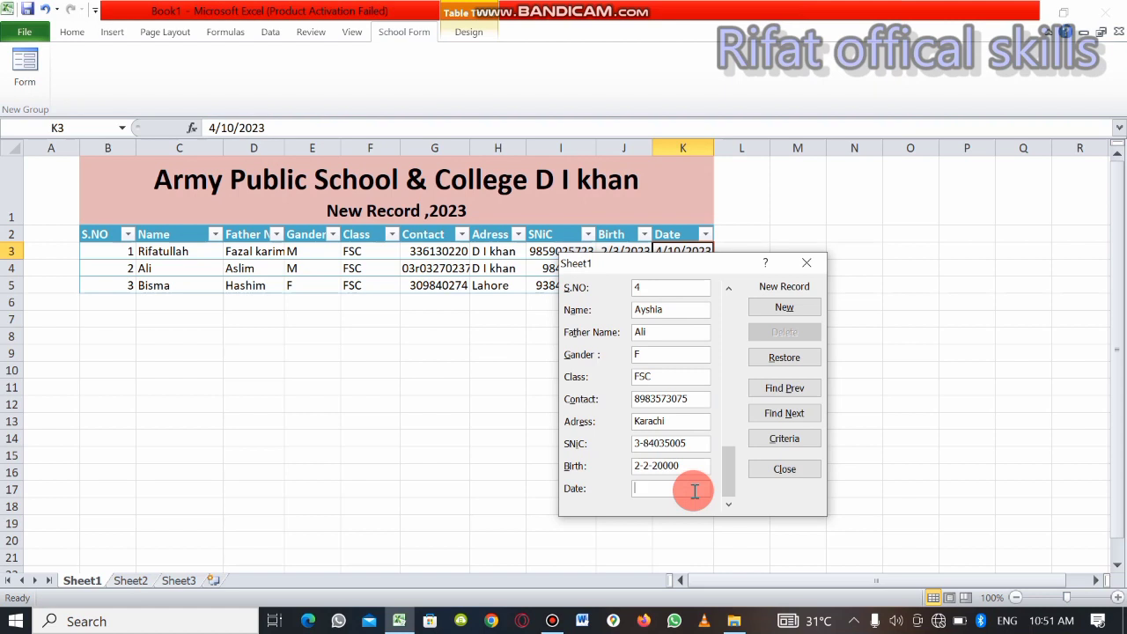
text(5-1)
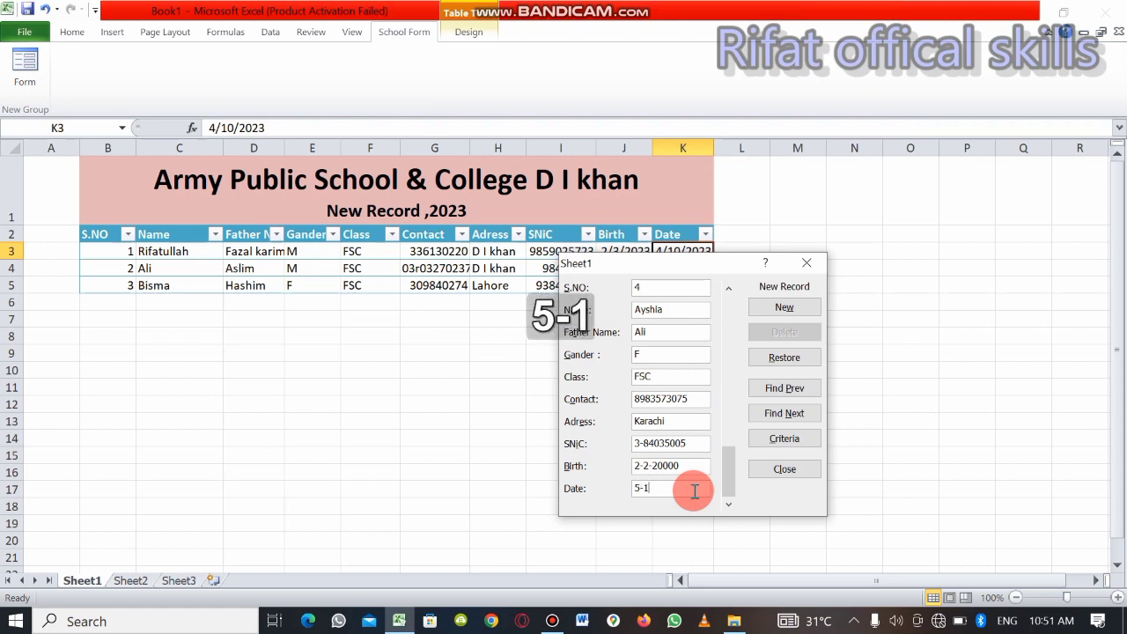
text(0-2023)
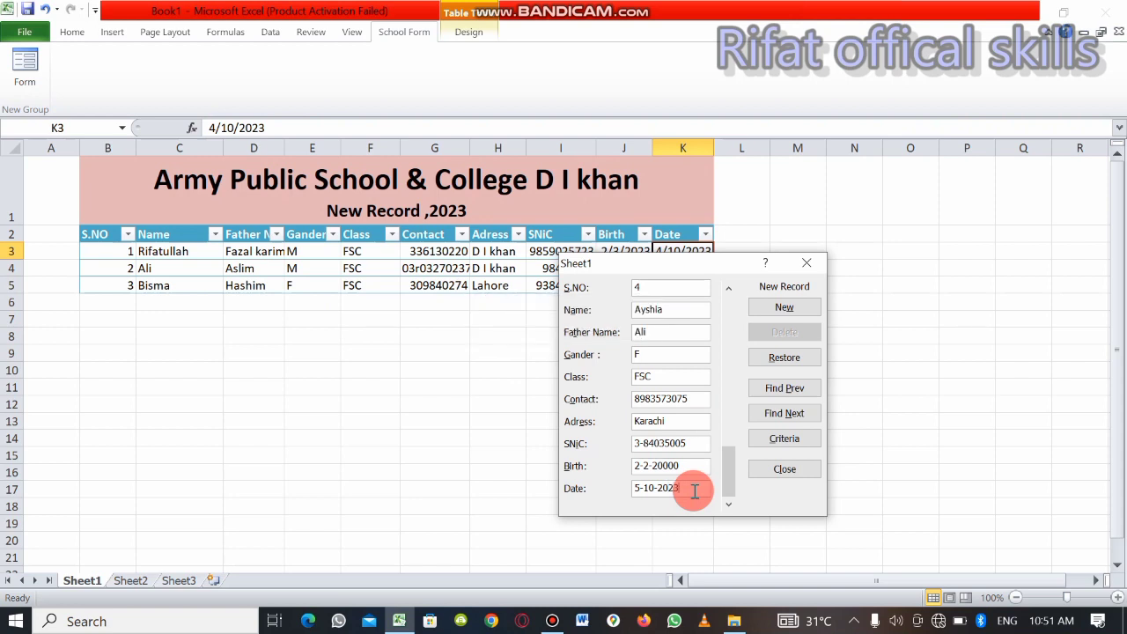
click(784, 308)
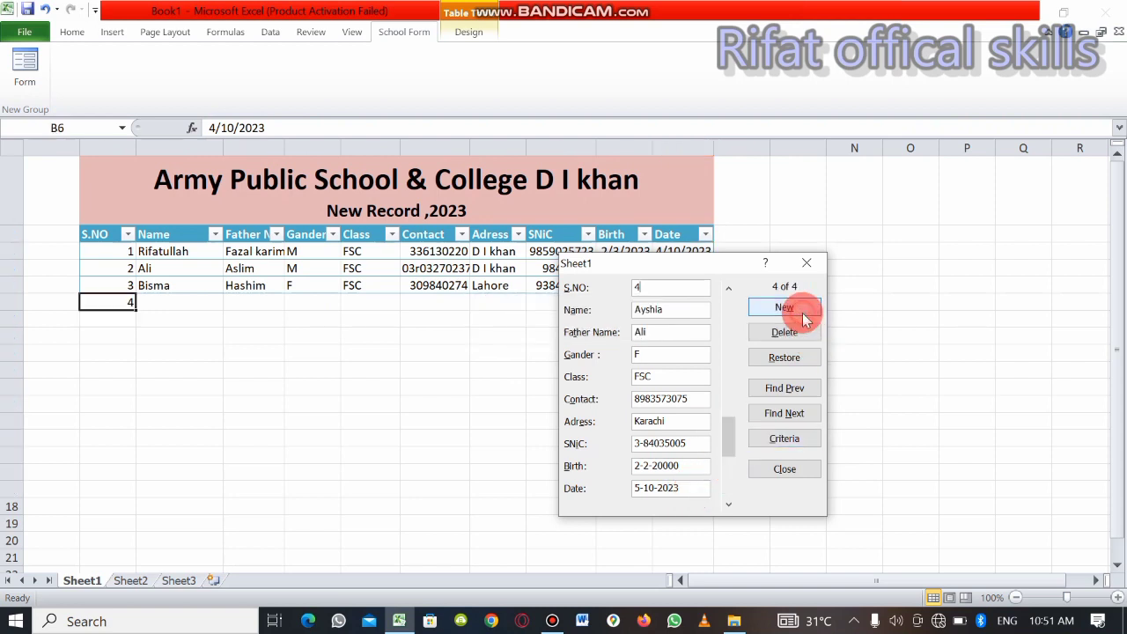
click(806, 264)
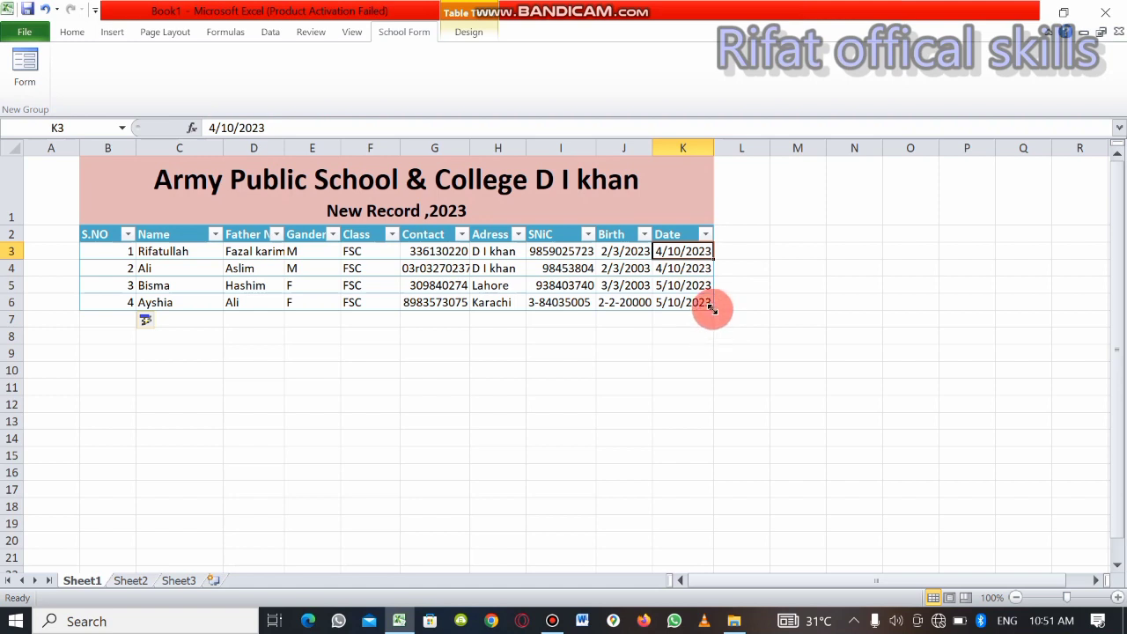
Extend the table down to row 35 from its lower corner and return to the title cell B1
drag(713, 307, 717, 621)
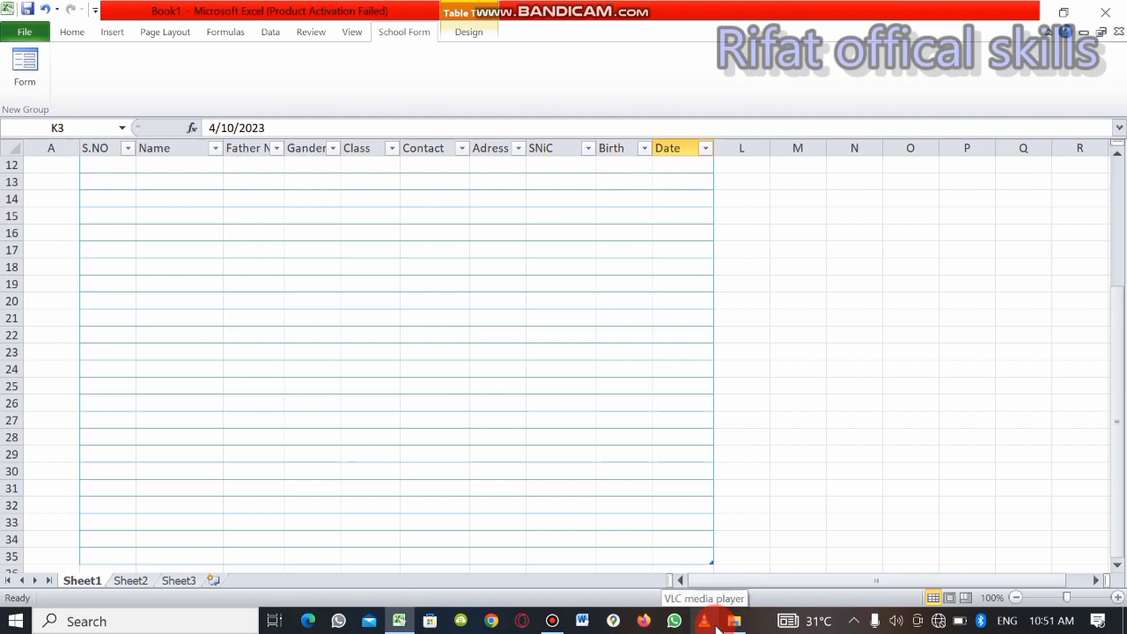
key(shift)
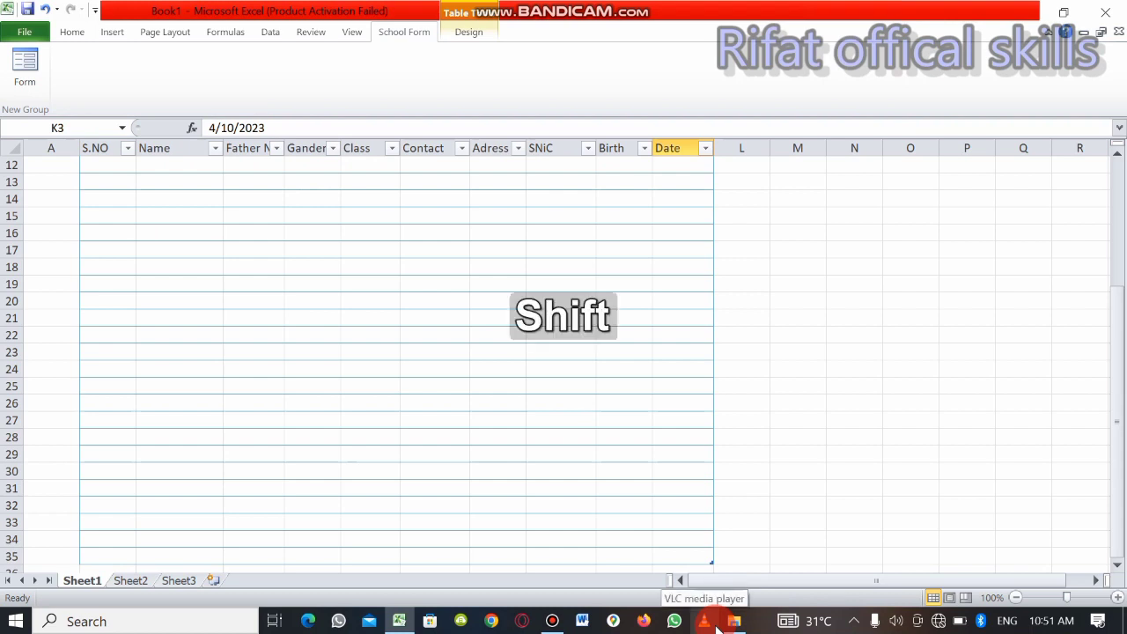
key(Up)
key(Up)
key(Down)
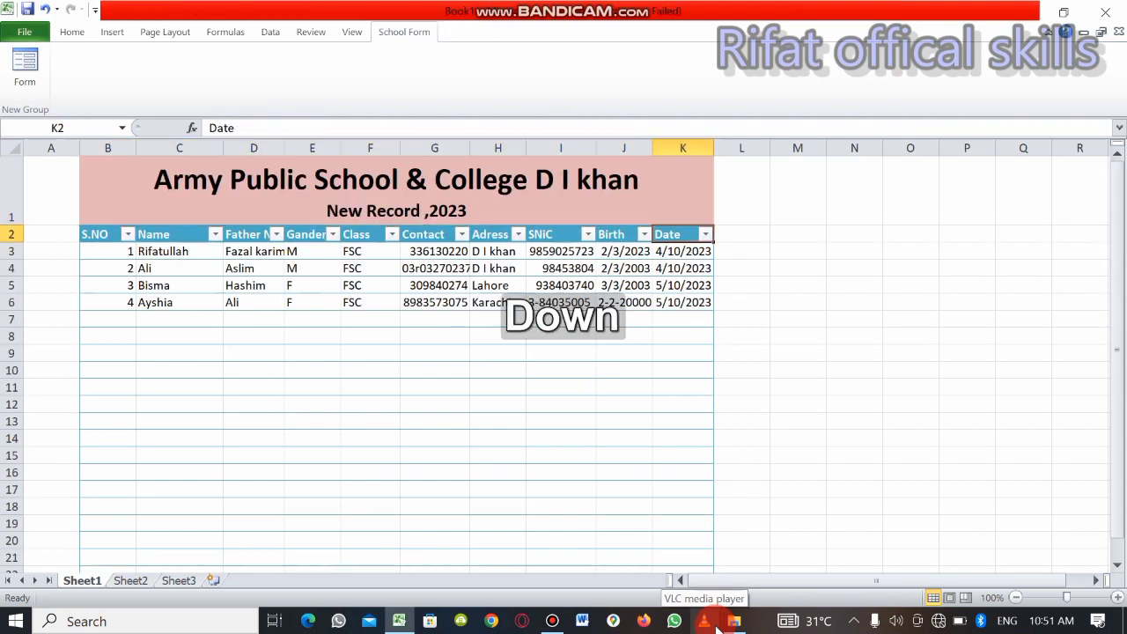
key(Up)
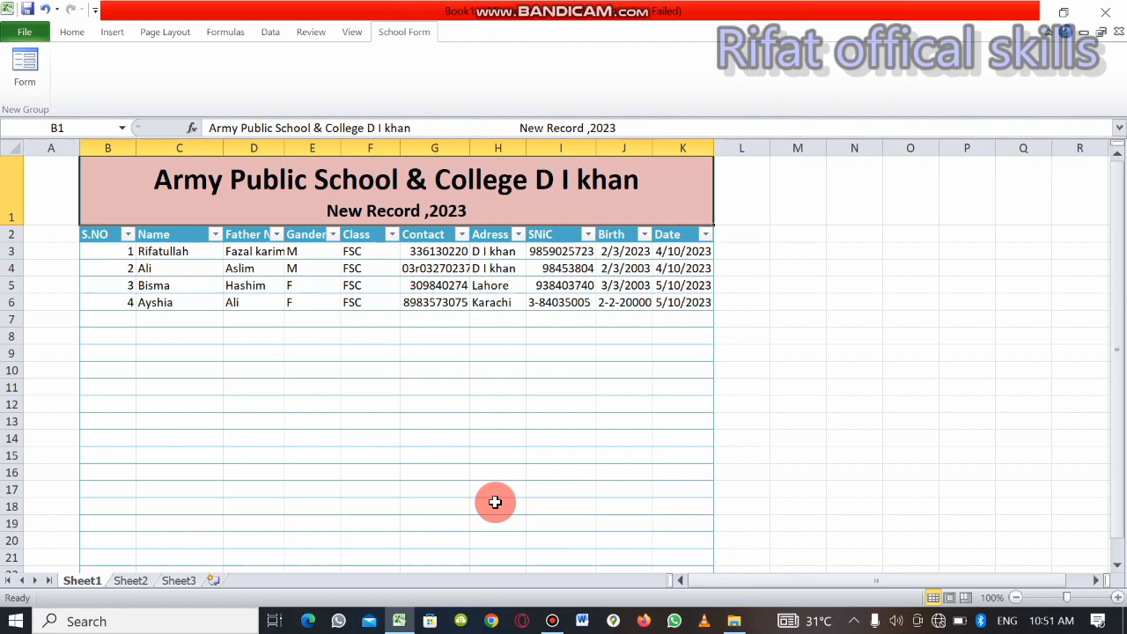
Filter the table's Gander column to show only the F records
click(334, 235)
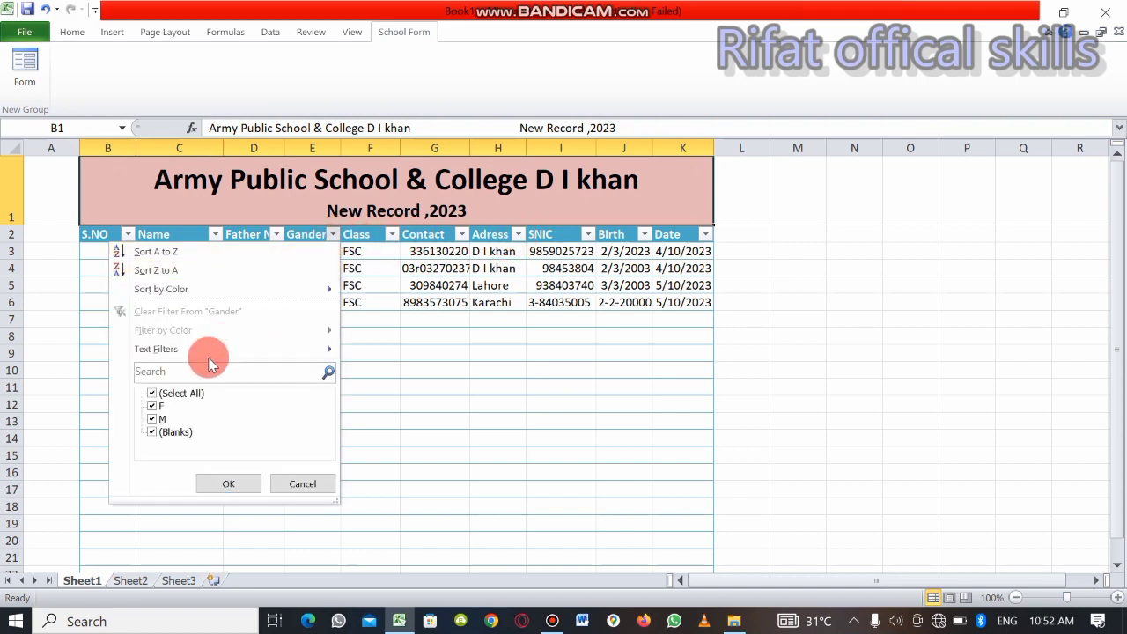
click(182, 393)
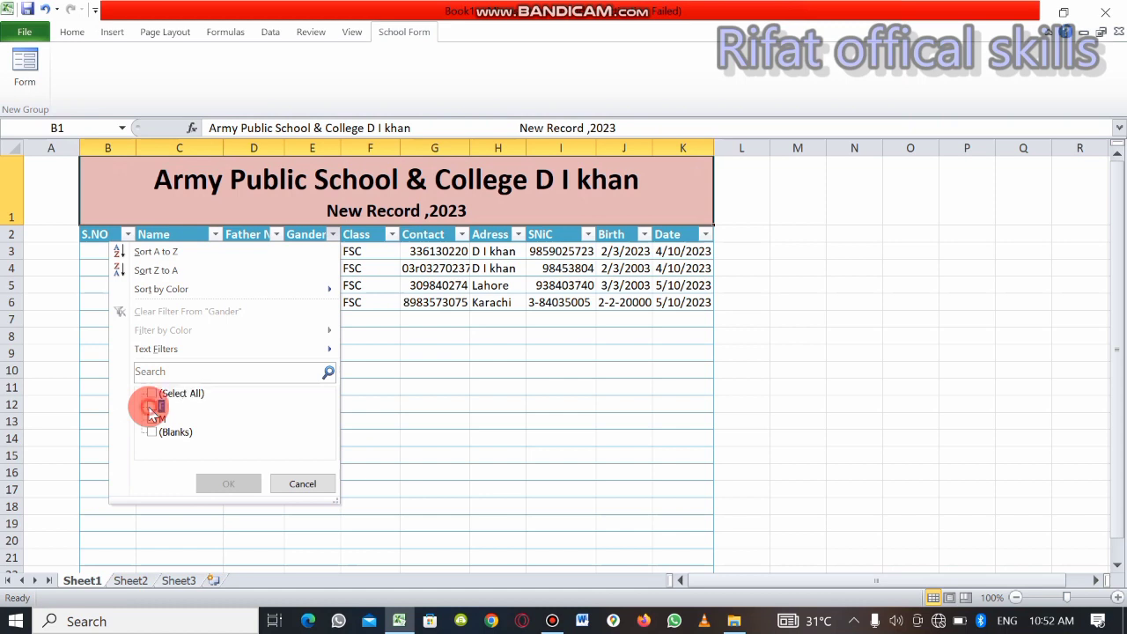
click(151, 407)
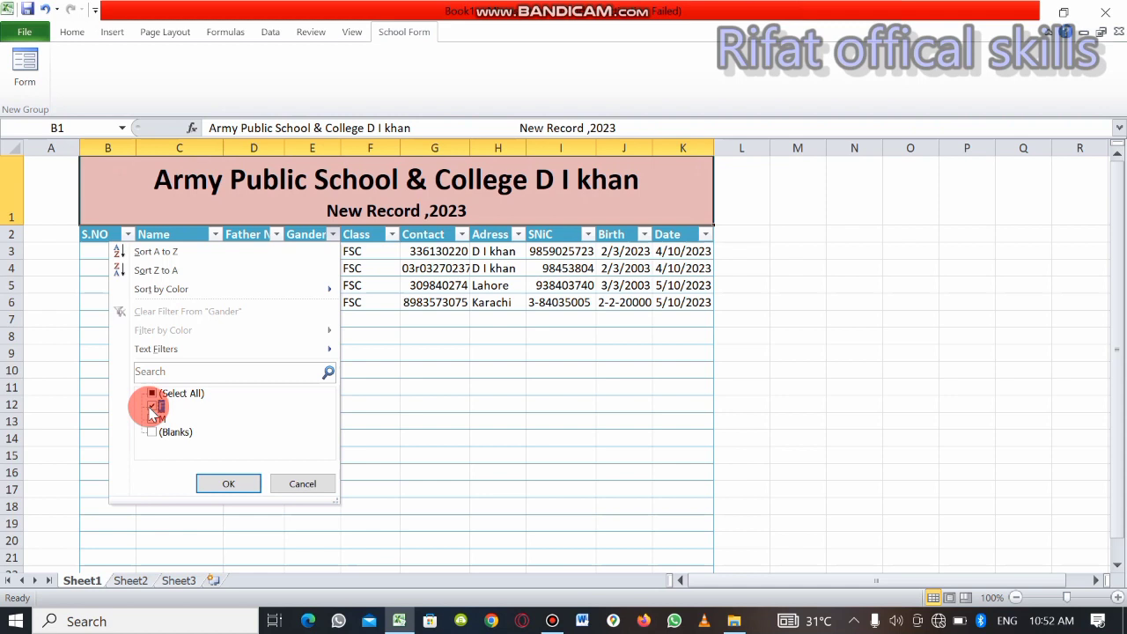
click(222, 487)
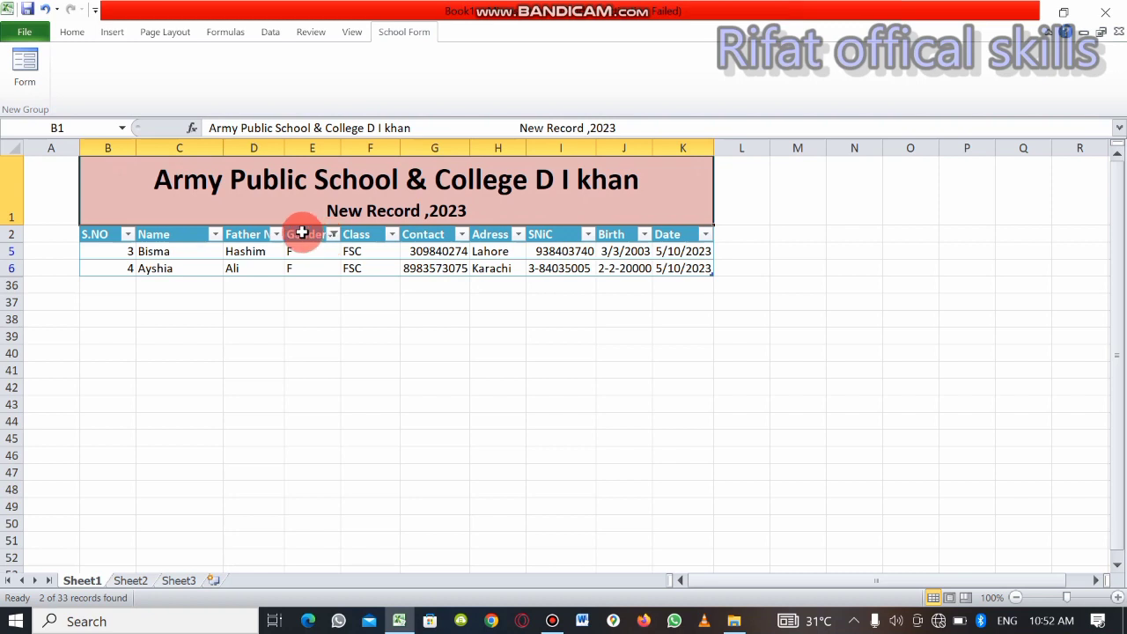
Filter the table's Gander column to show only the M records
click(333, 236)
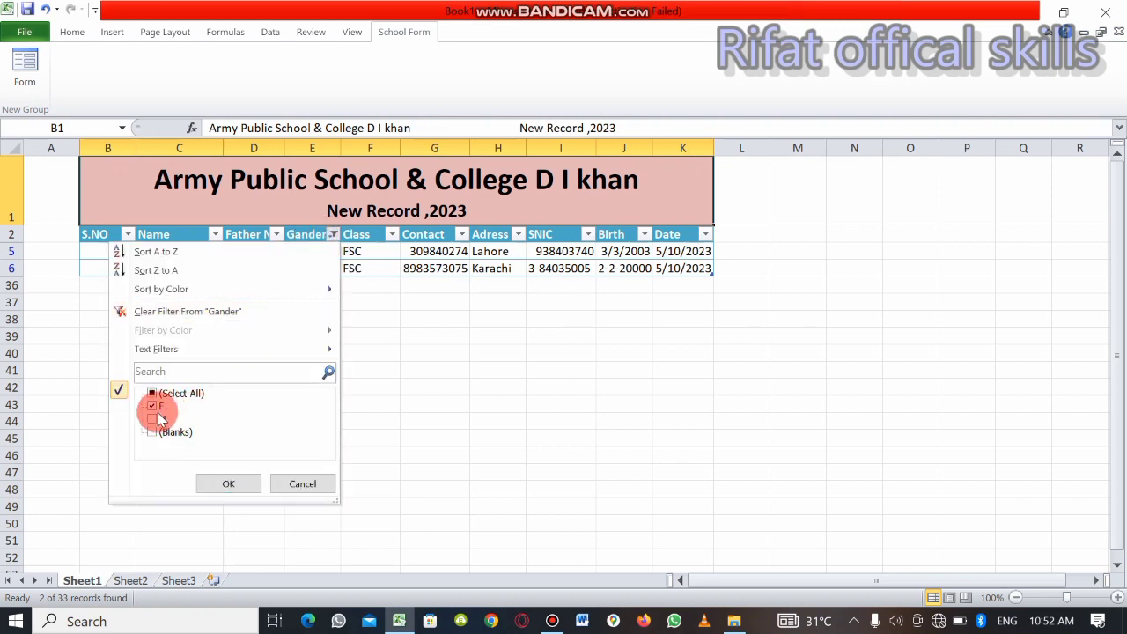
click(157, 426)
click(156, 406)
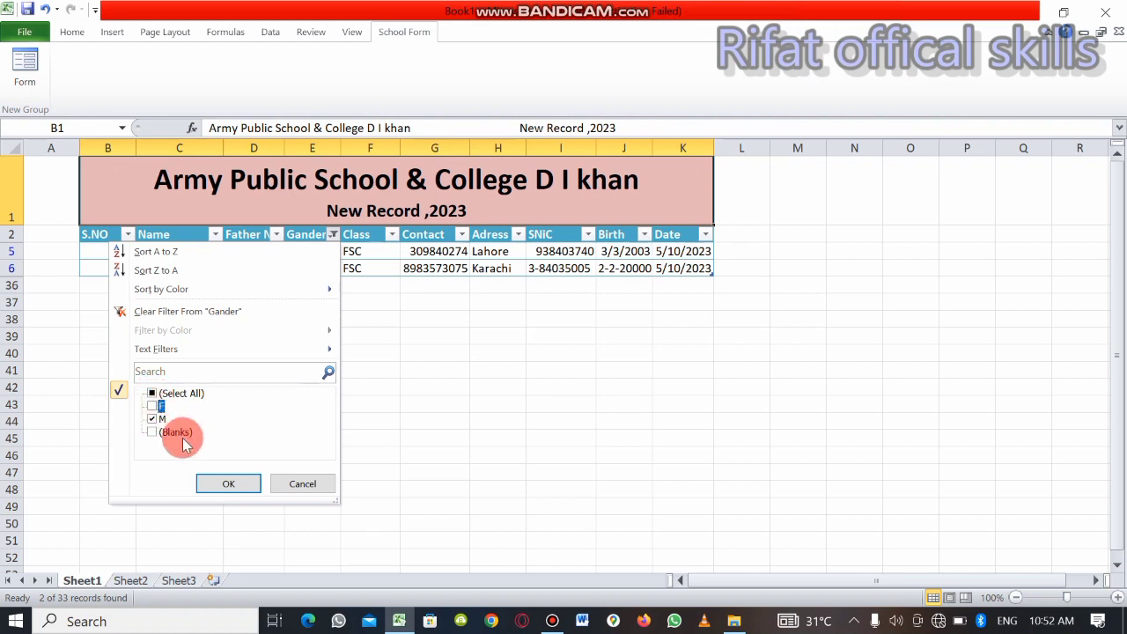
click(221, 483)
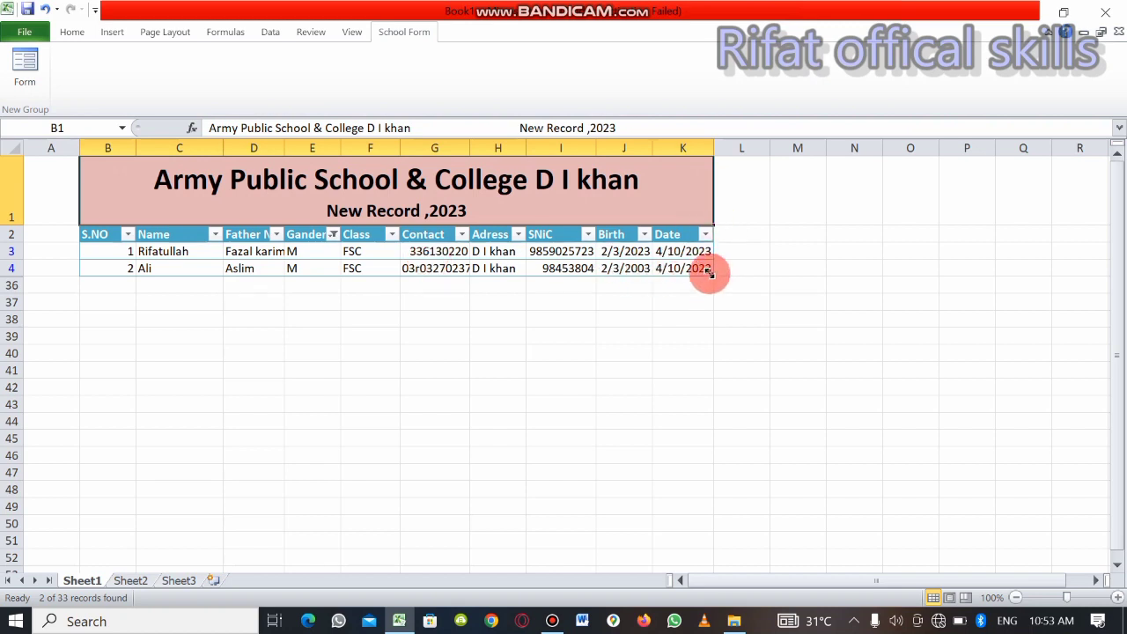
Extend the table down to row 50 and reset the Gander column's filter to show all records, including blanks
drag(711, 276, 691, 523)
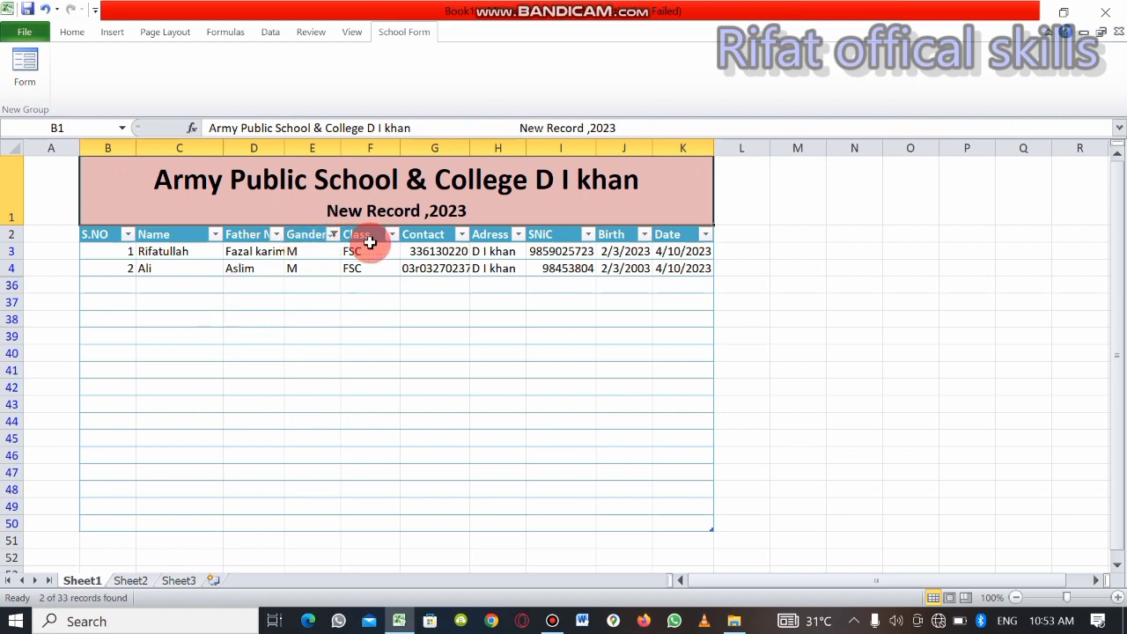
click(334, 236)
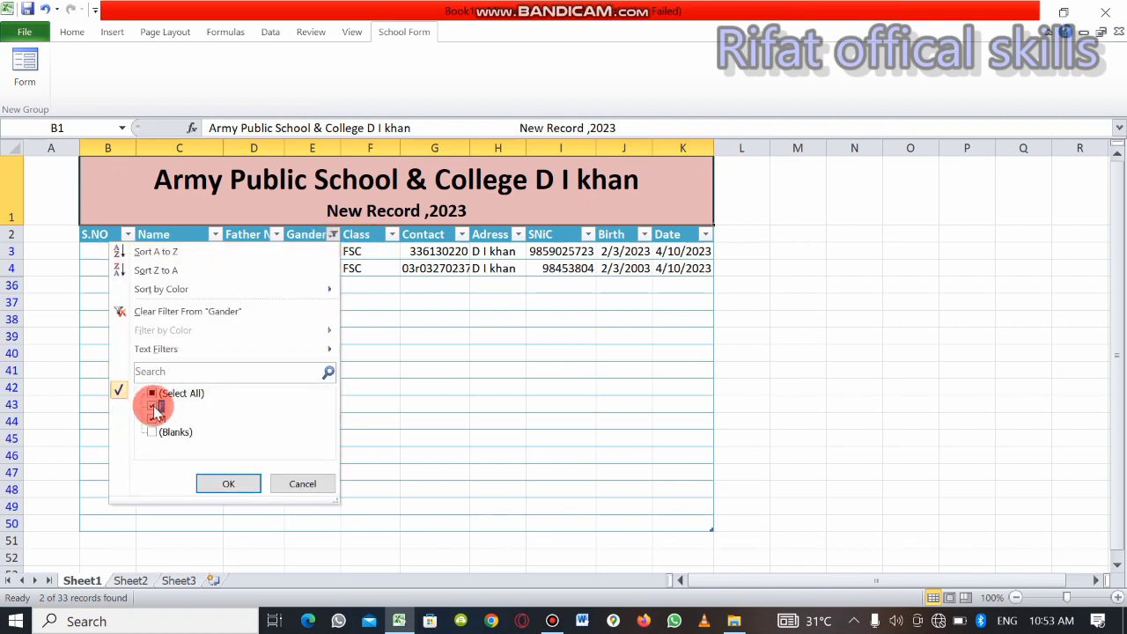
click(152, 393)
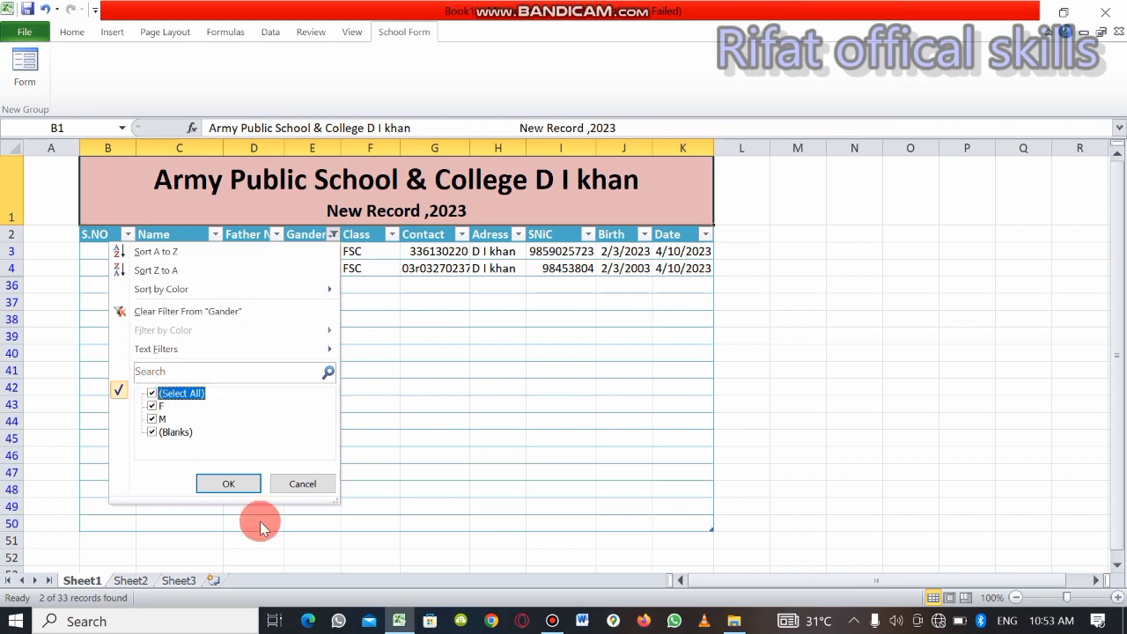
click(231, 484)
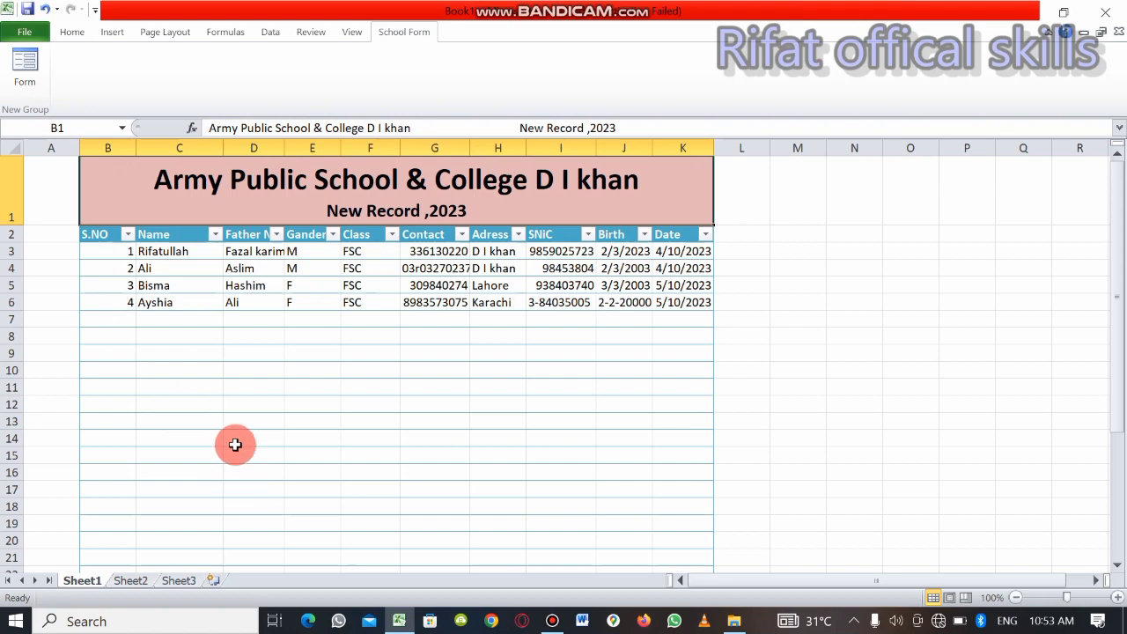
drag(226, 319, 253, 346)
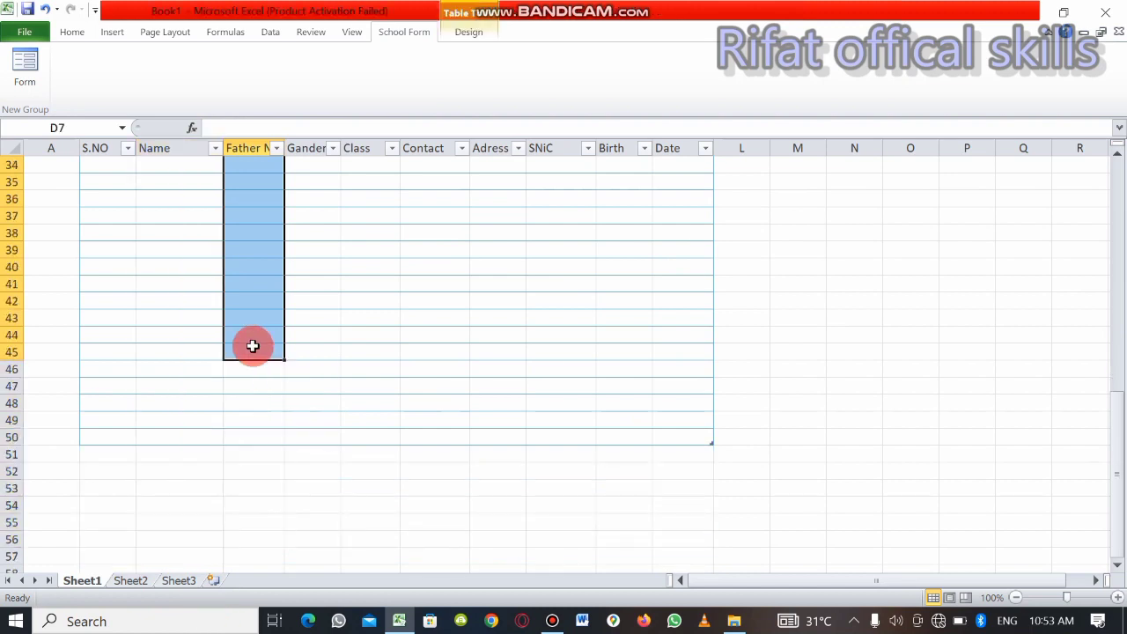
key(Page_Up)
key(Page_Up)
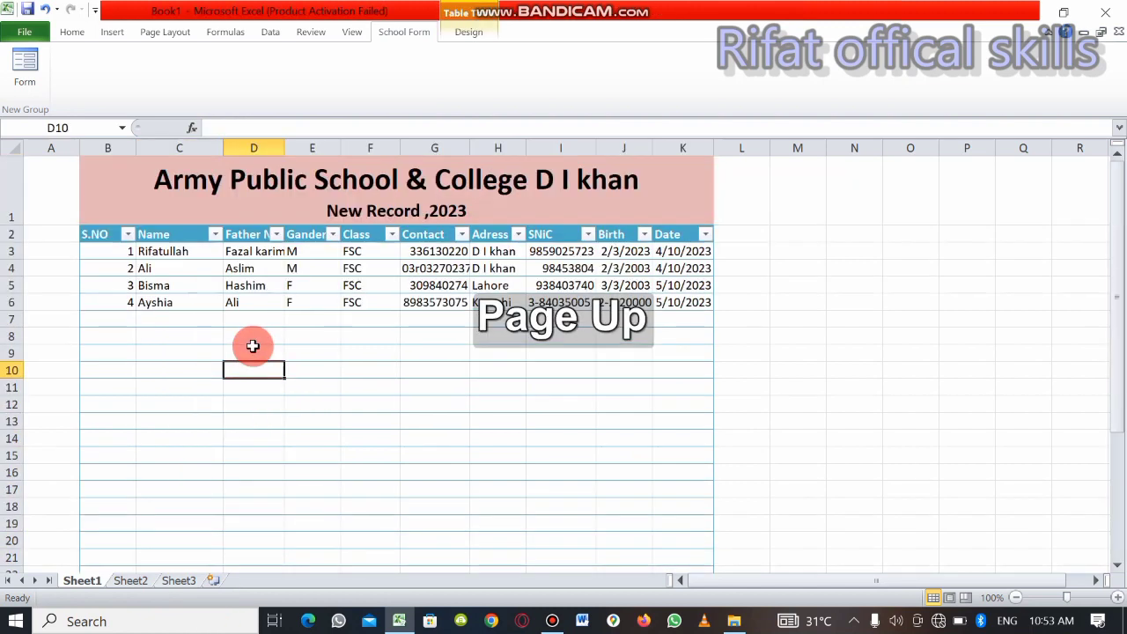